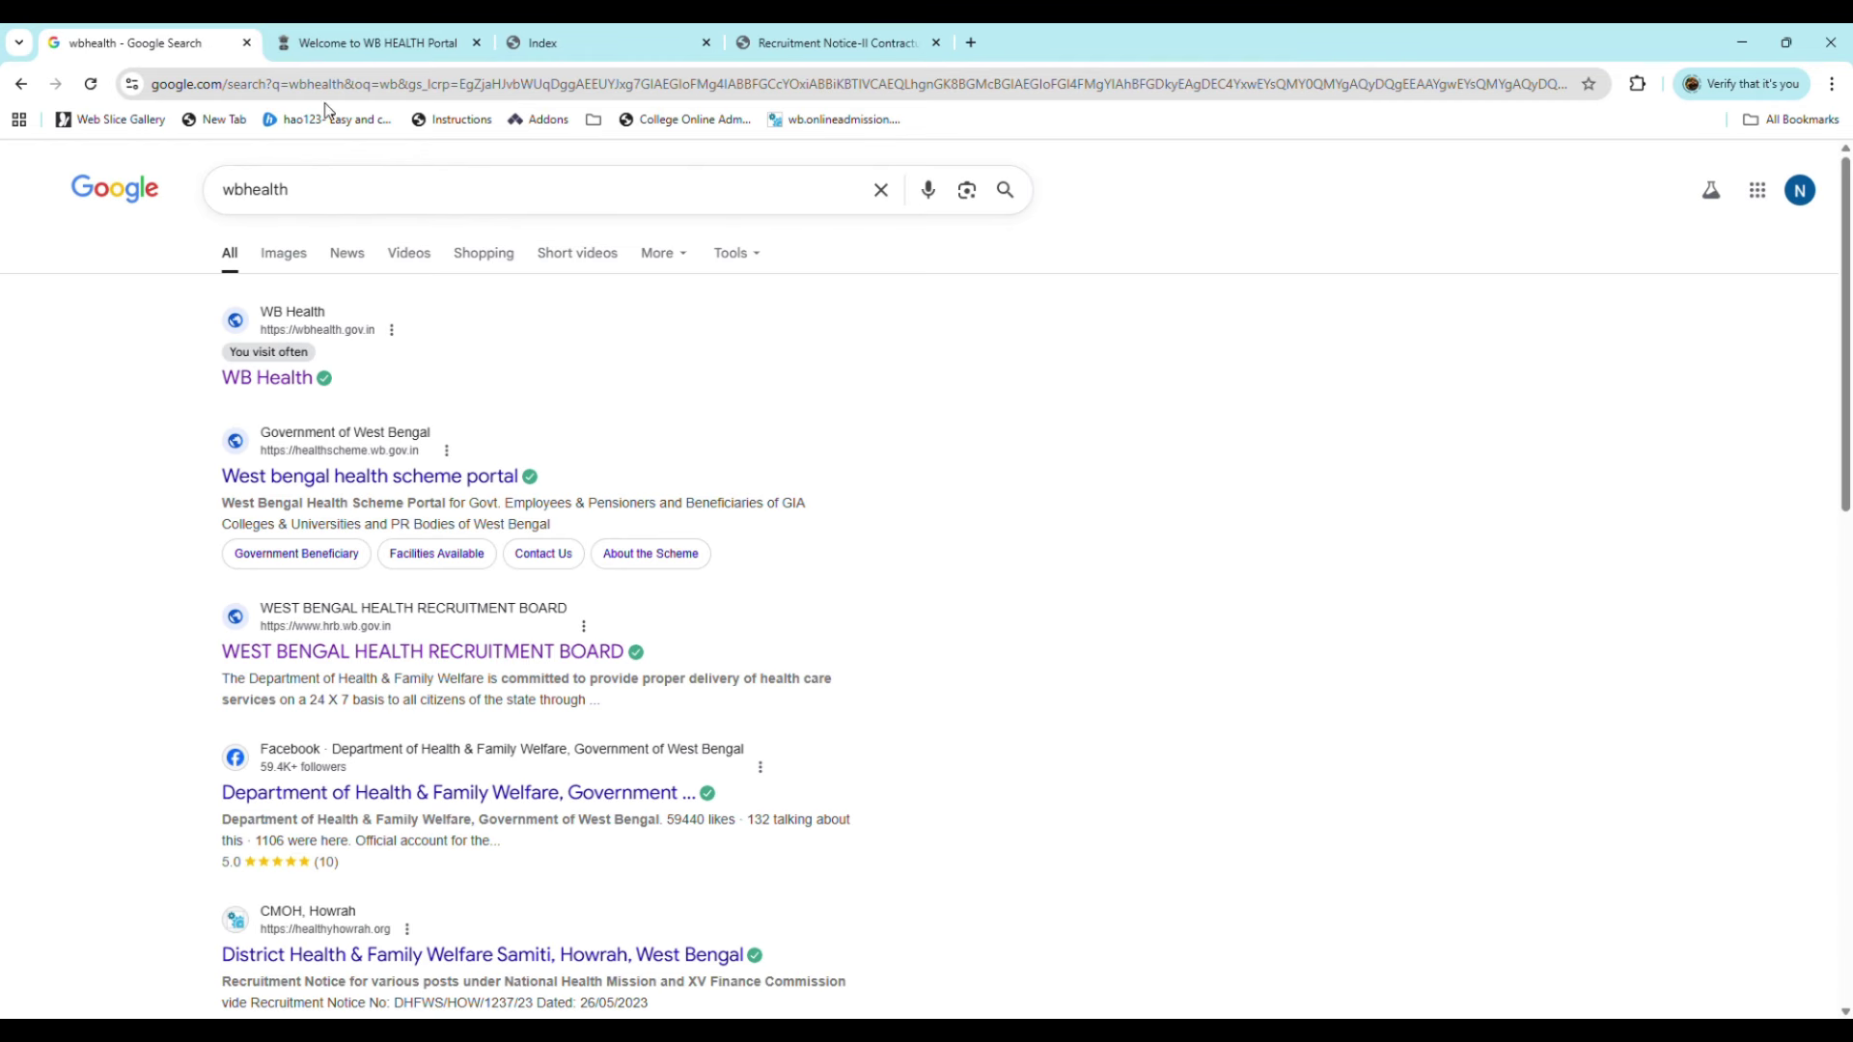
Step: Go from the WB Health career page to the online application index listing recruitment posts
click(347, 38)
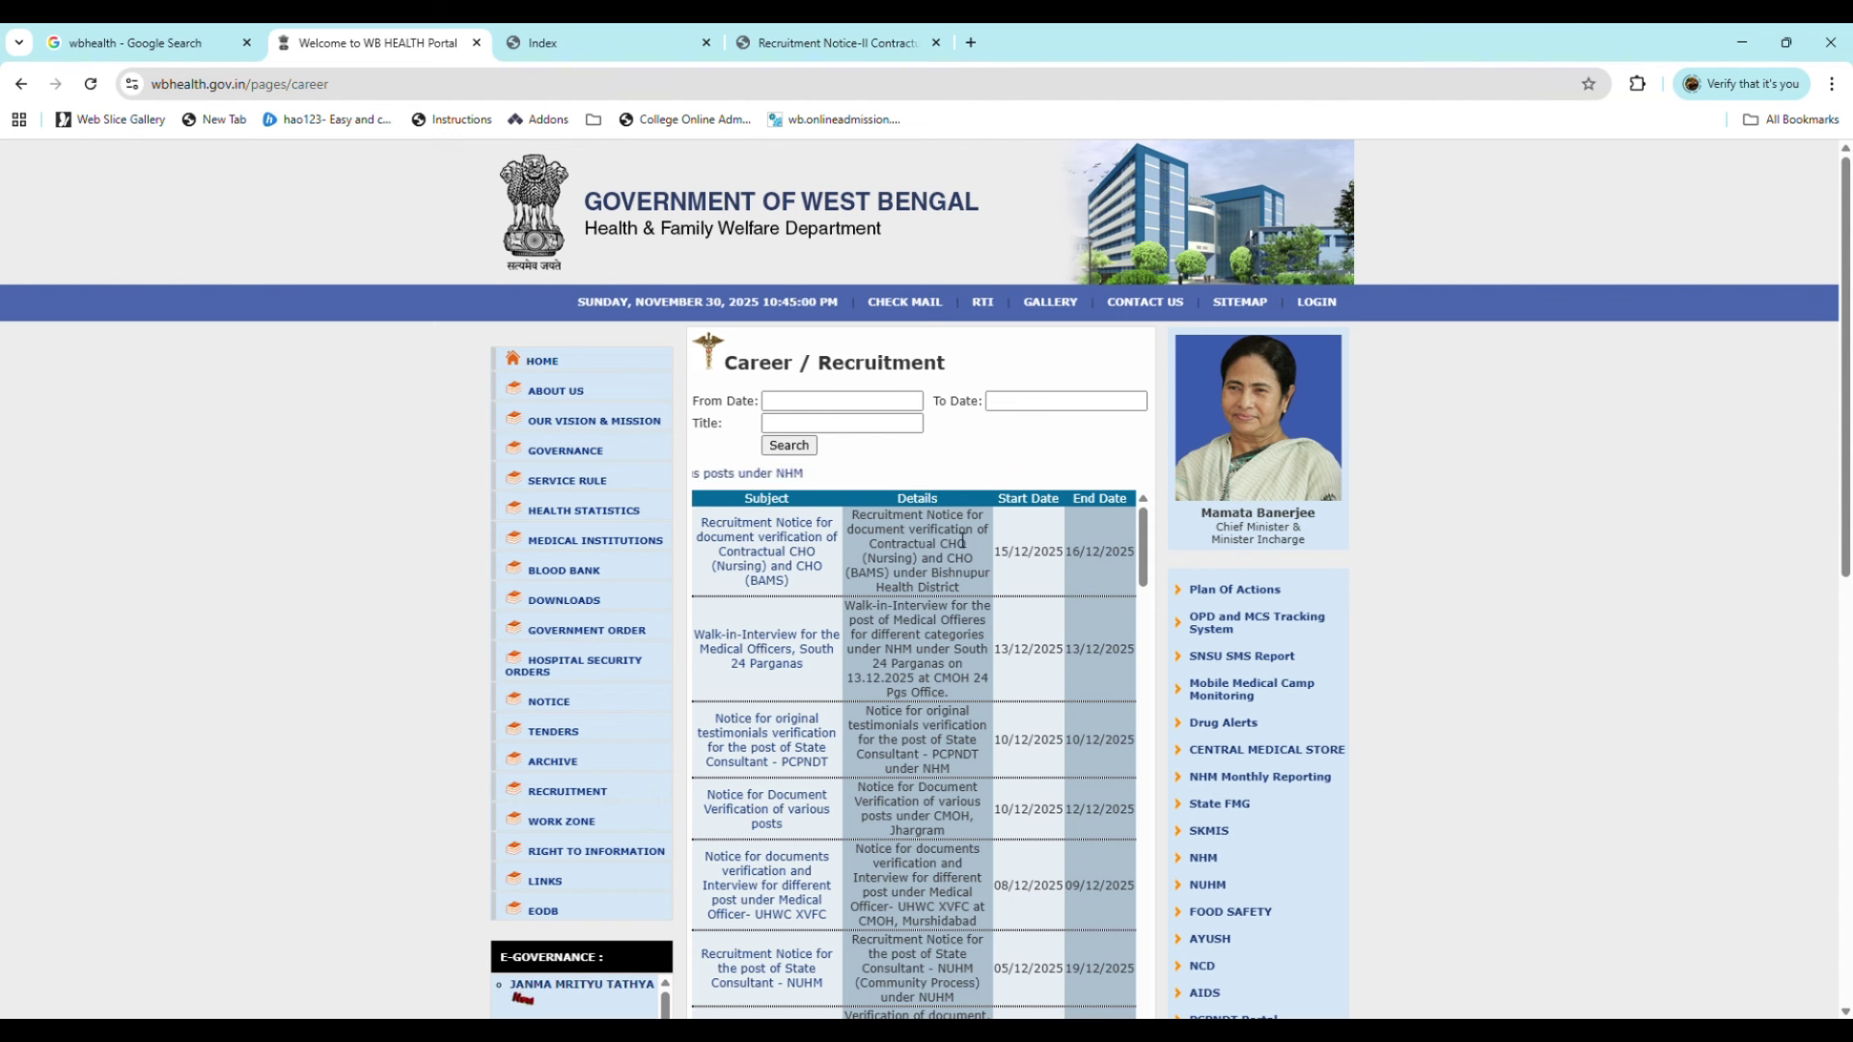
click(617, 48)
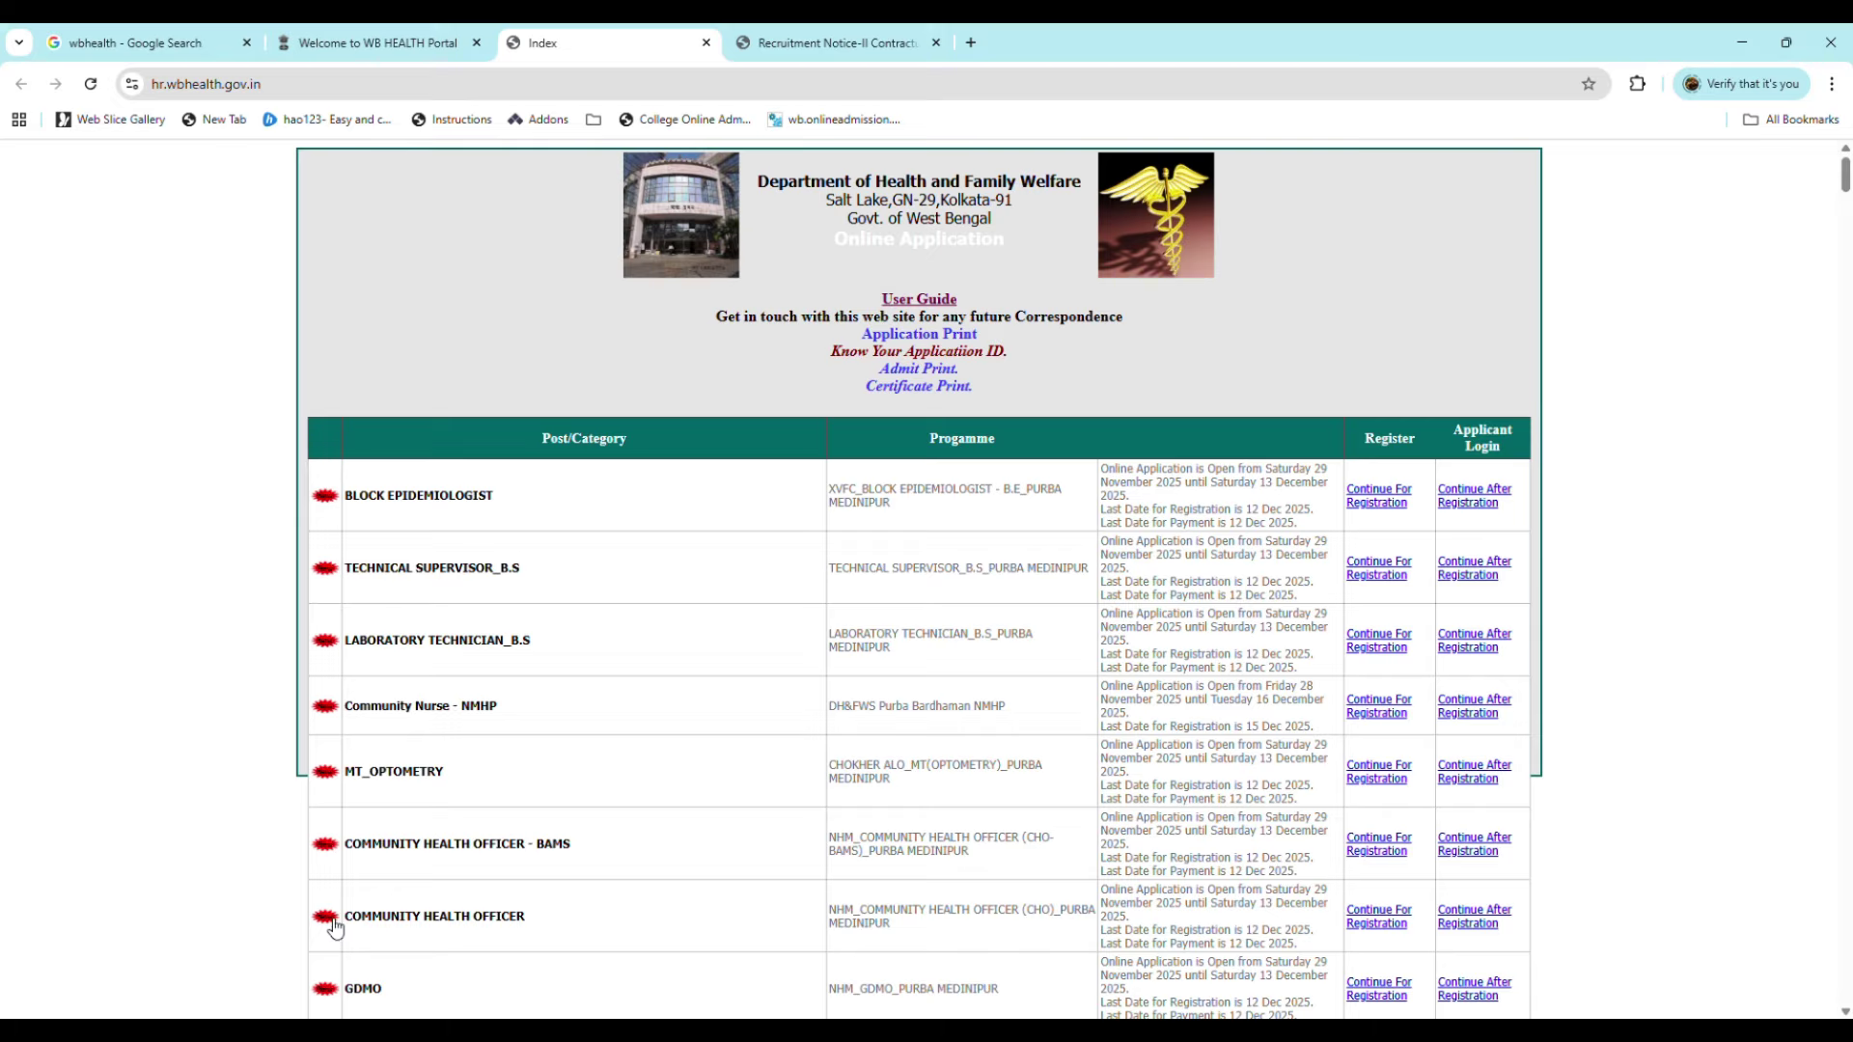
Step: Open the Purba Medinipur Recruitment Notice-II Contractual (CHO) PDF
click(805, 59)
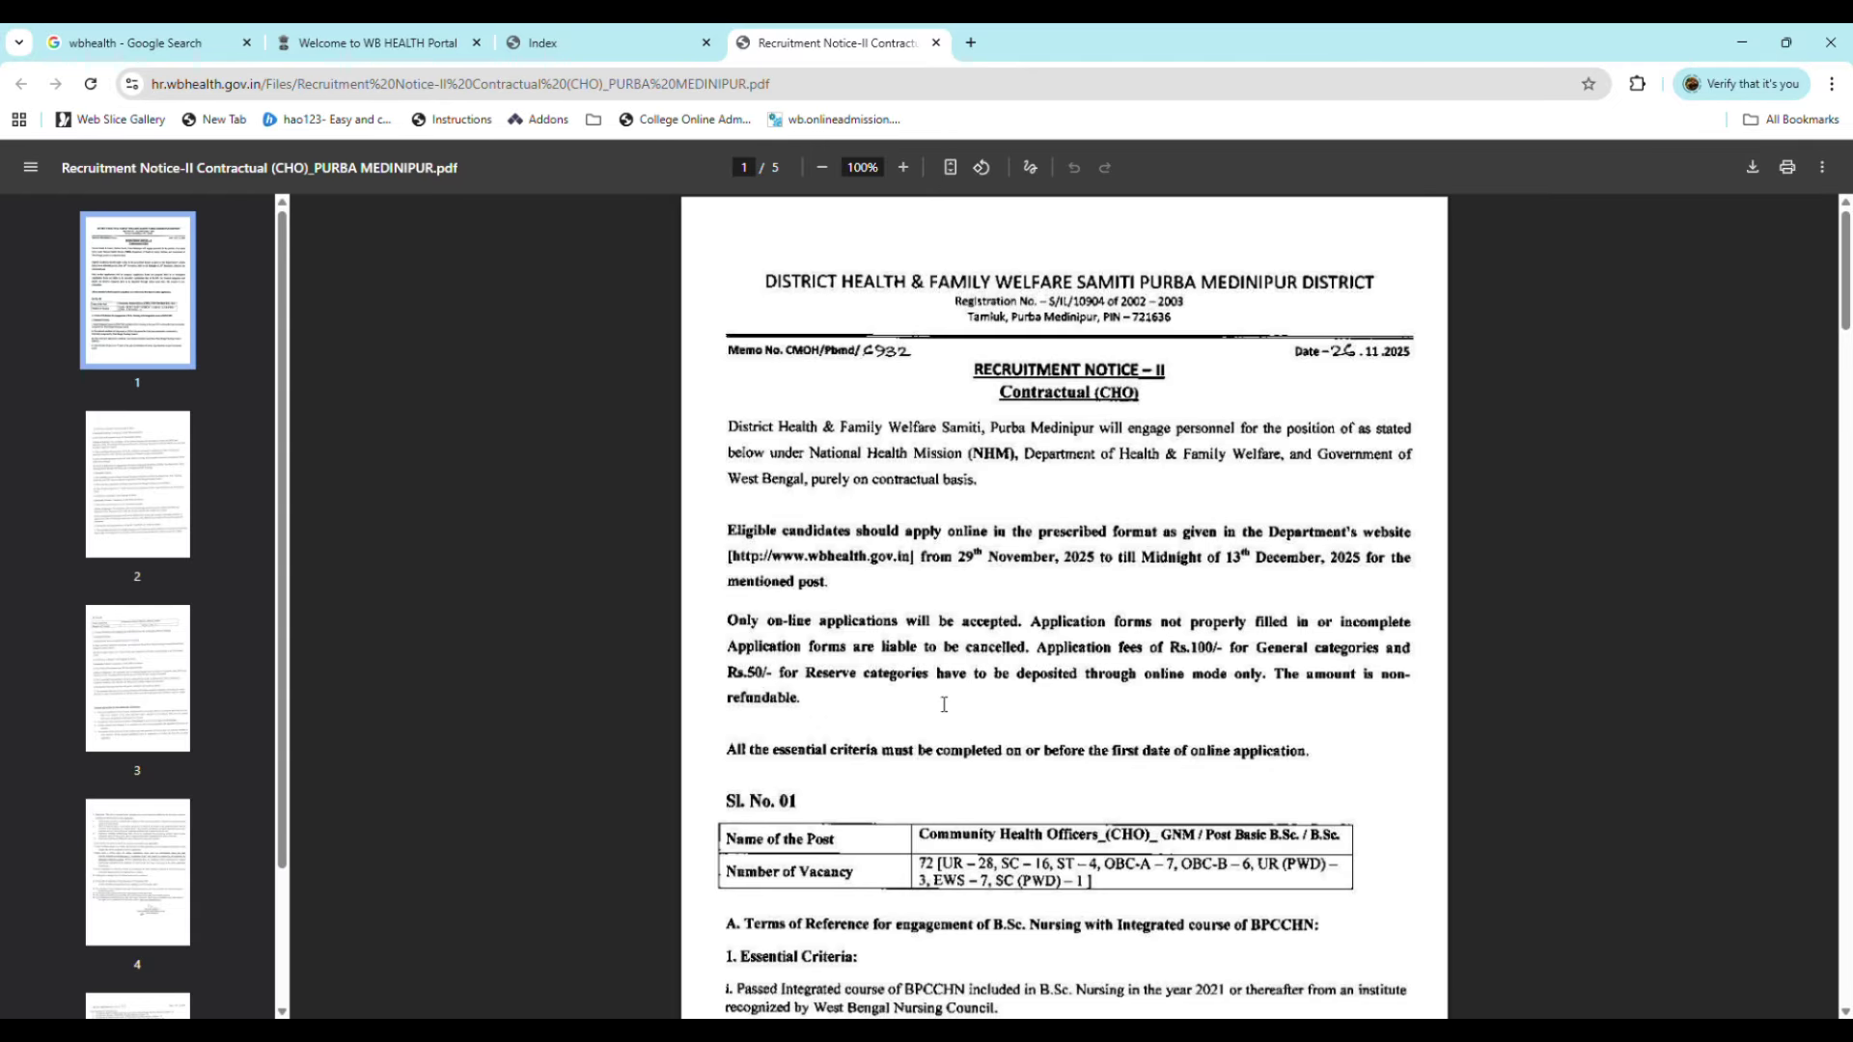
Step: Scroll the CHO notice past the vacancy table and B.Sc. Nursing criteria to page 2's selection and pay details
scroll(944, 704, down, 1)
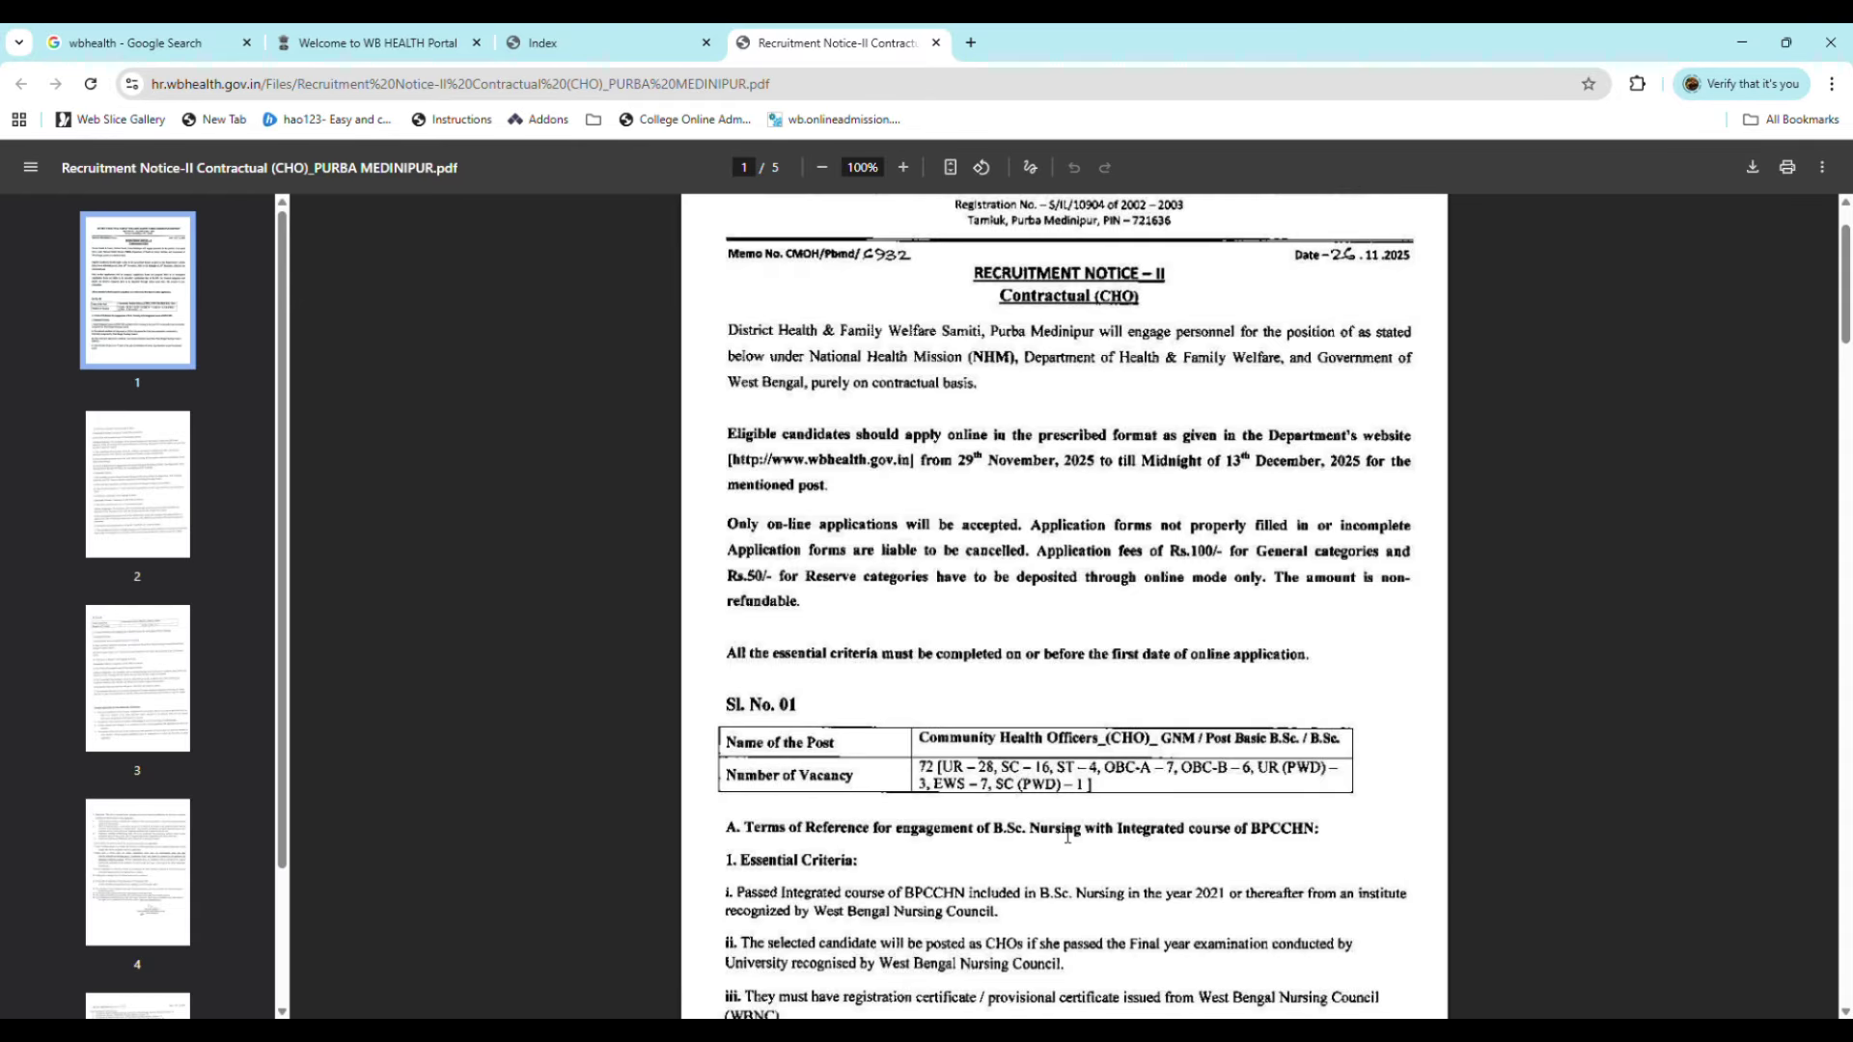
scroll(1068, 835, down, 4)
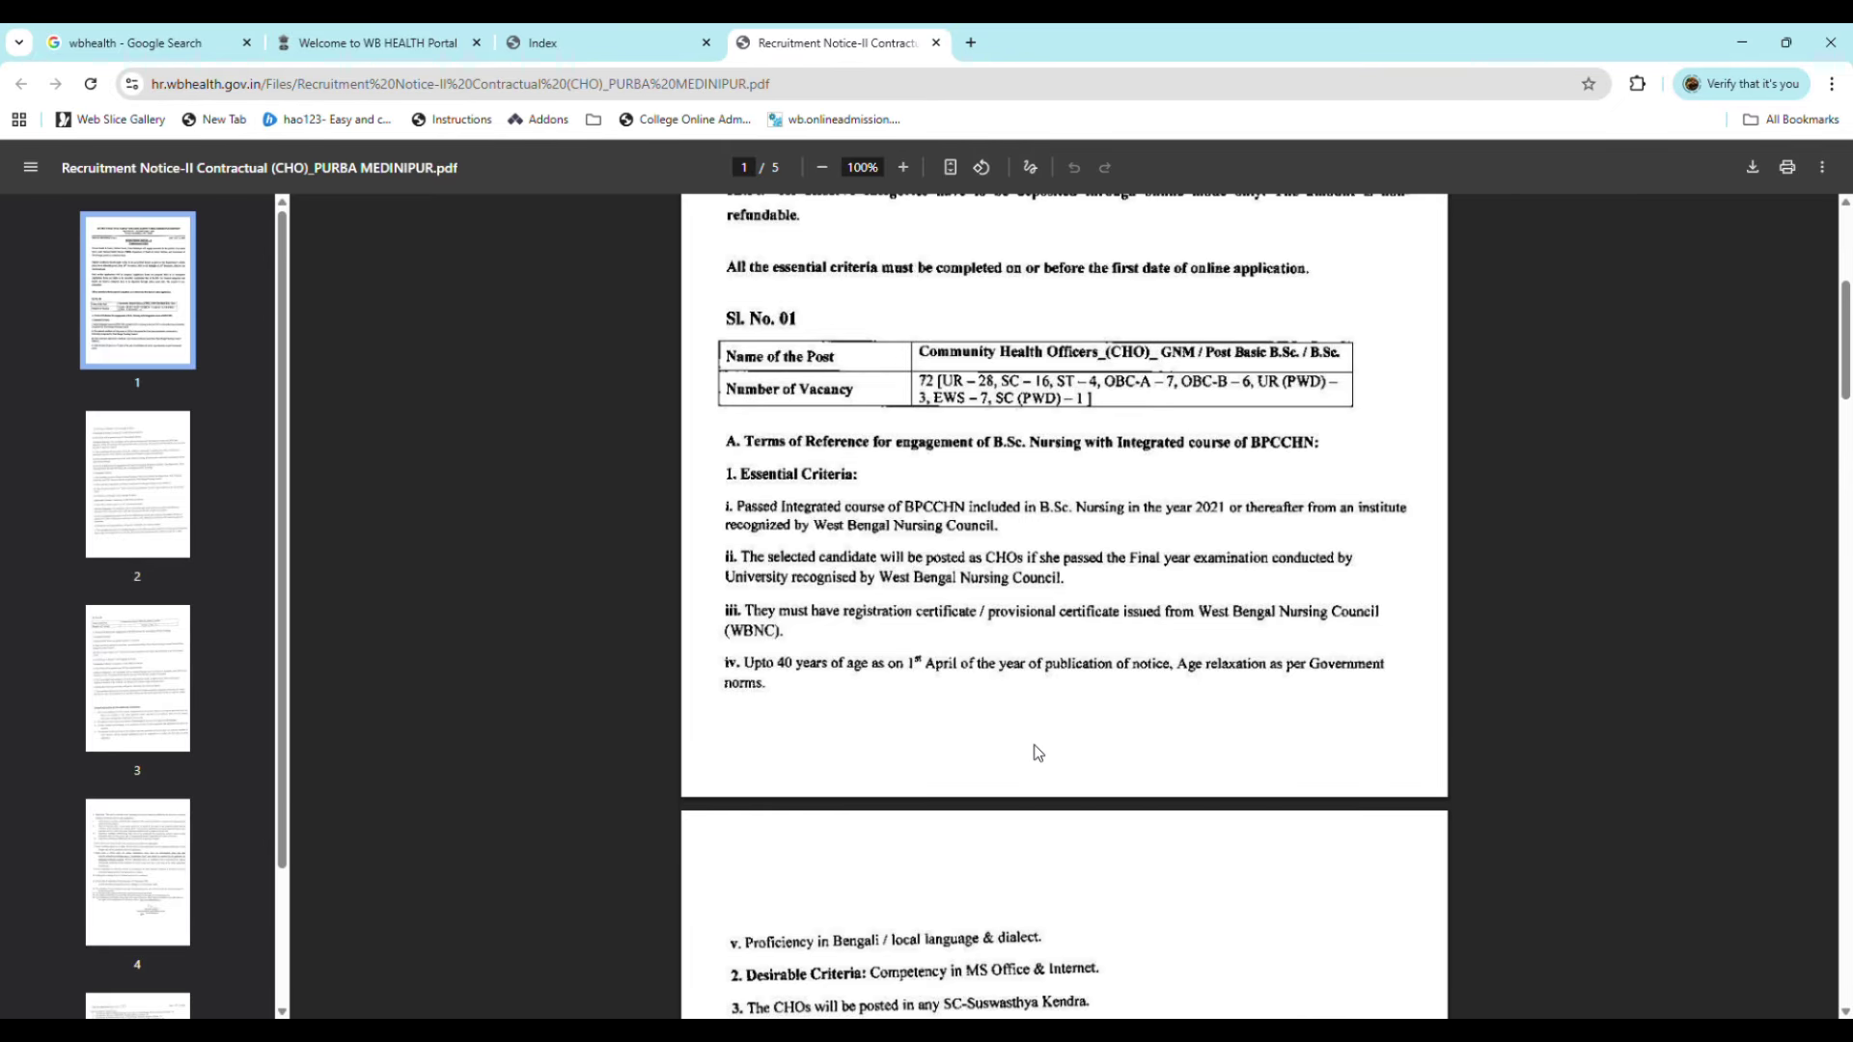
scroll(1033, 739, down, 1)
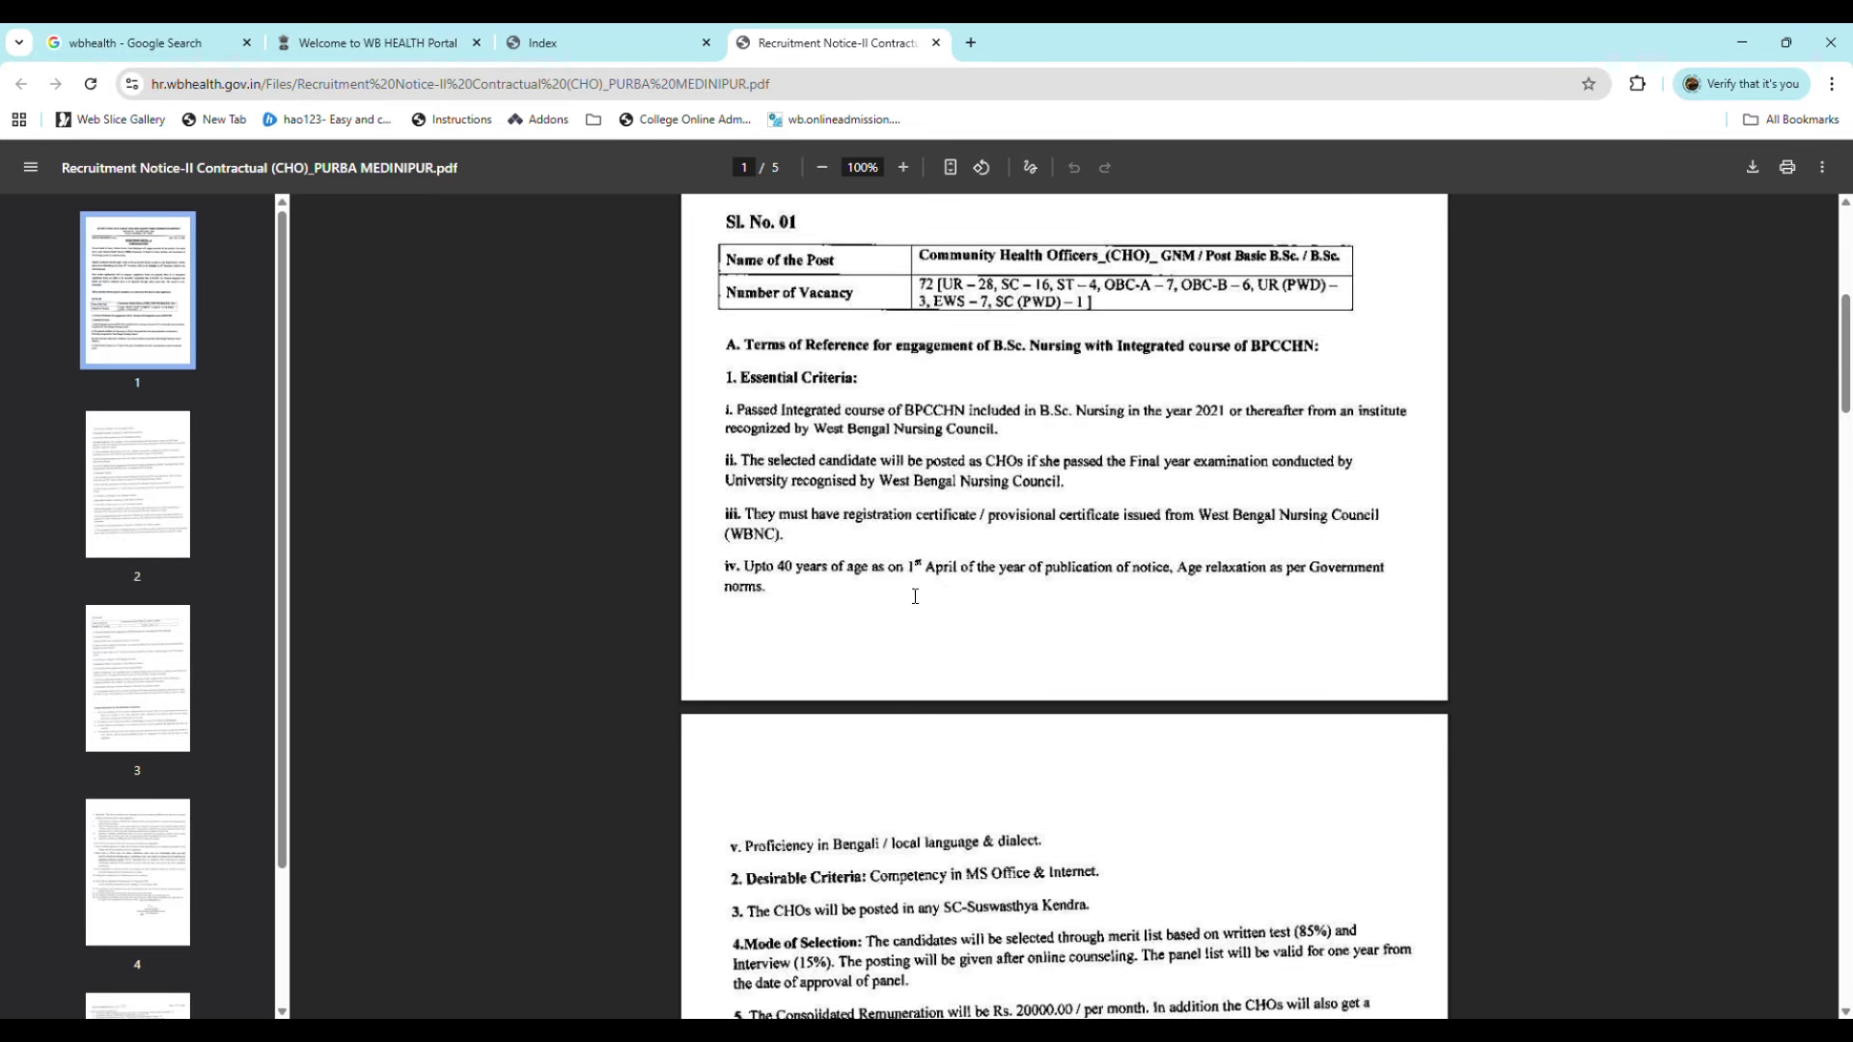
scroll(816, 543, down, 2)
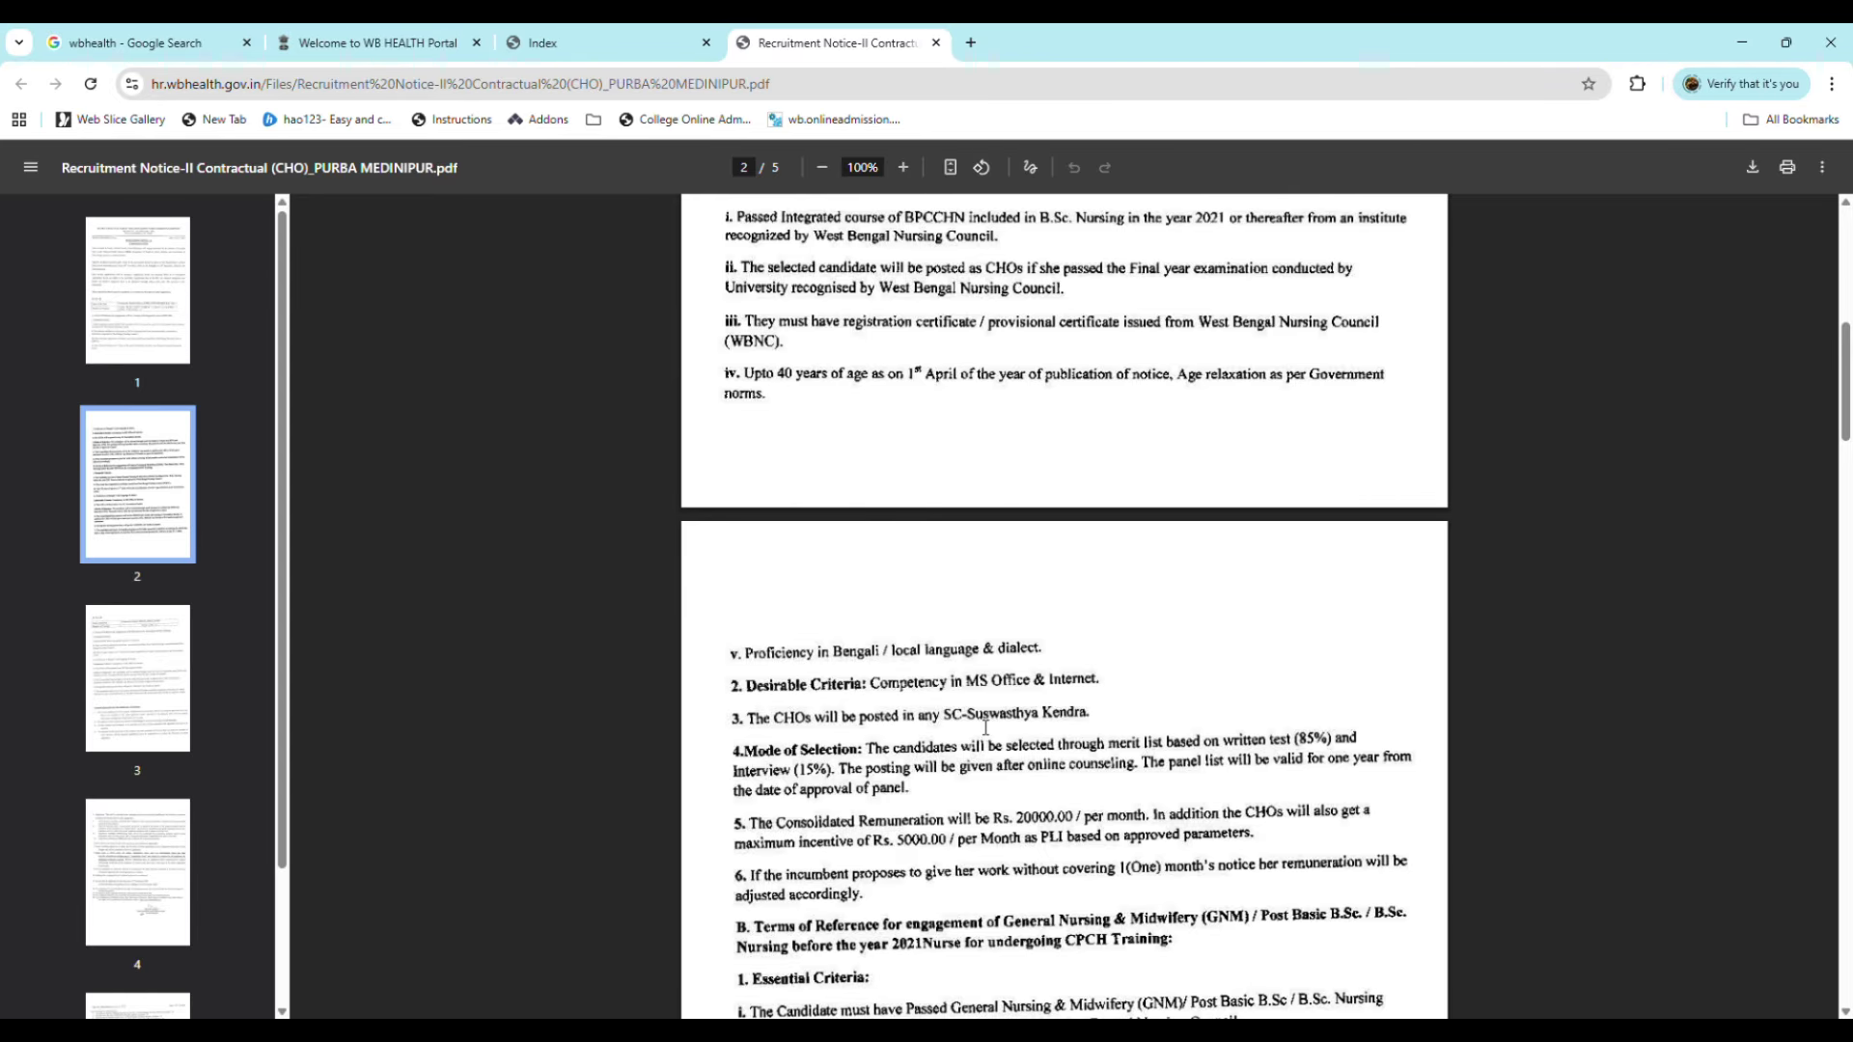
Step: Scroll through pages 2–4 of the notice and settle on item 5 with the 12 December 2025 deadline
scroll(989, 642, down, 1)
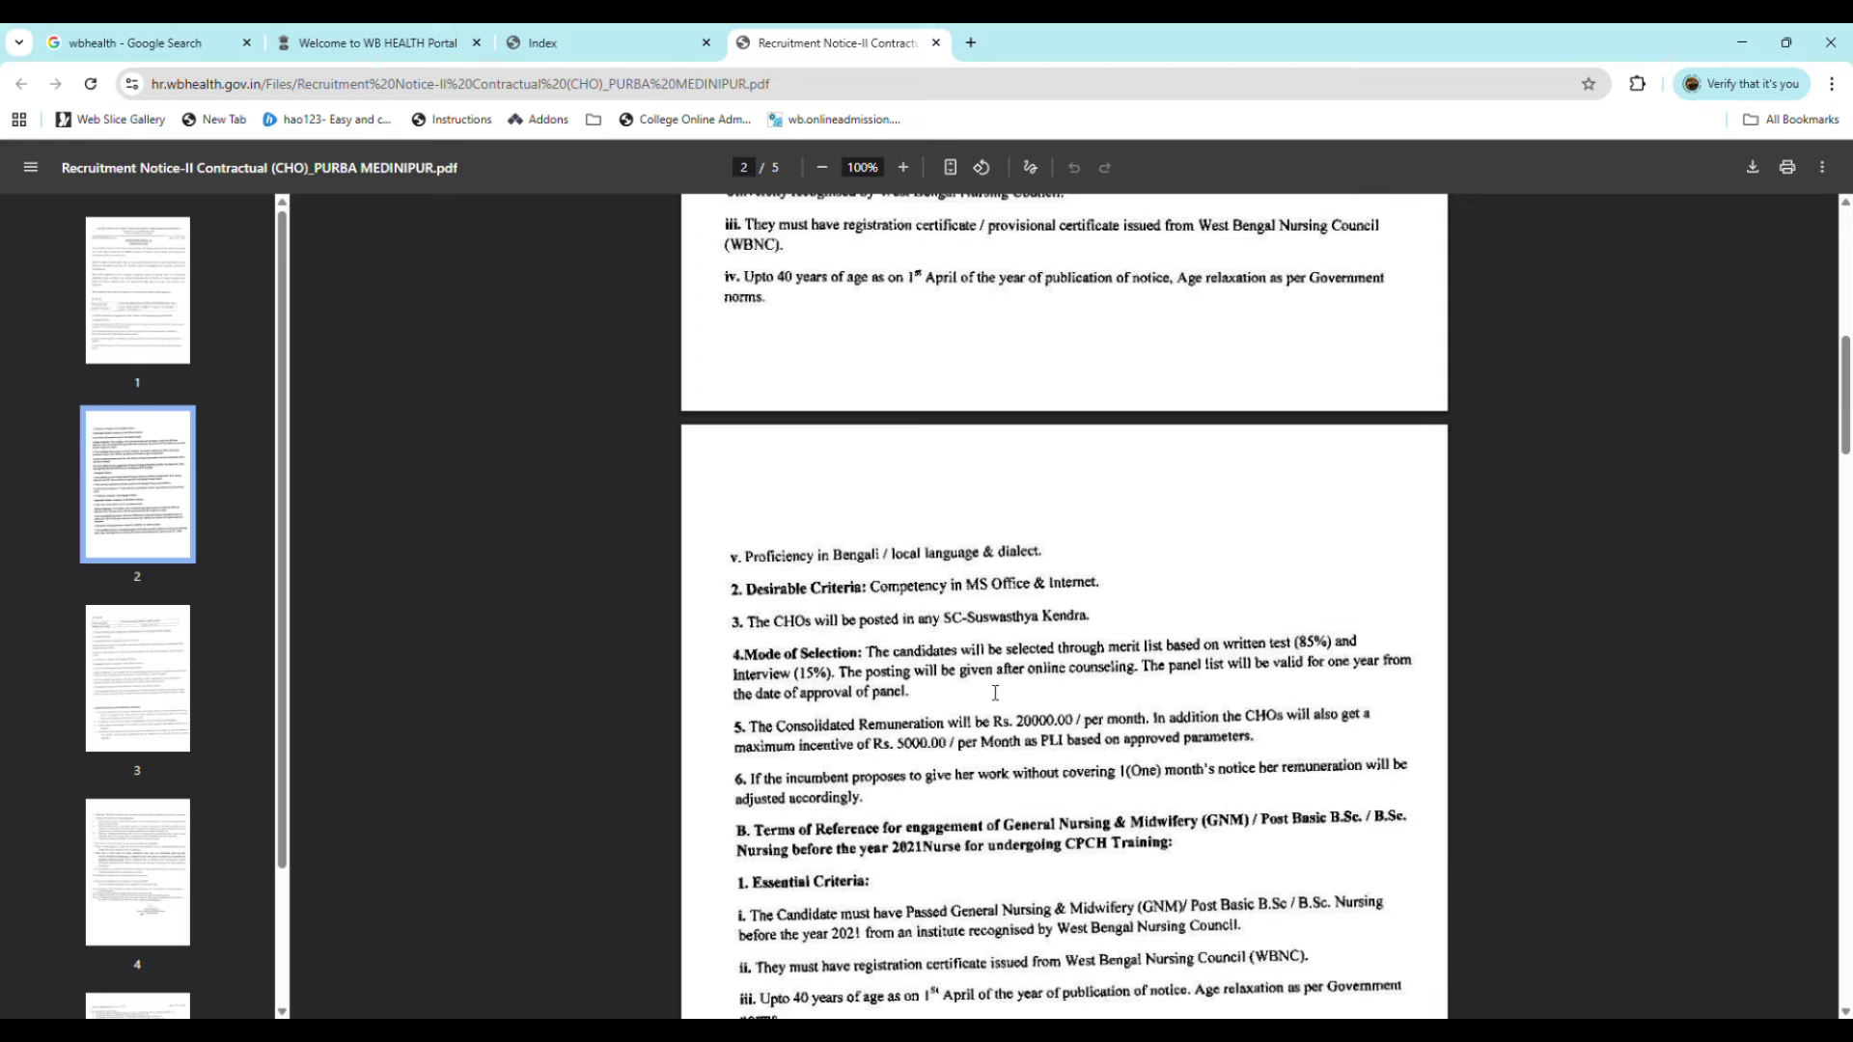
scroll(970, 734, down, 1)
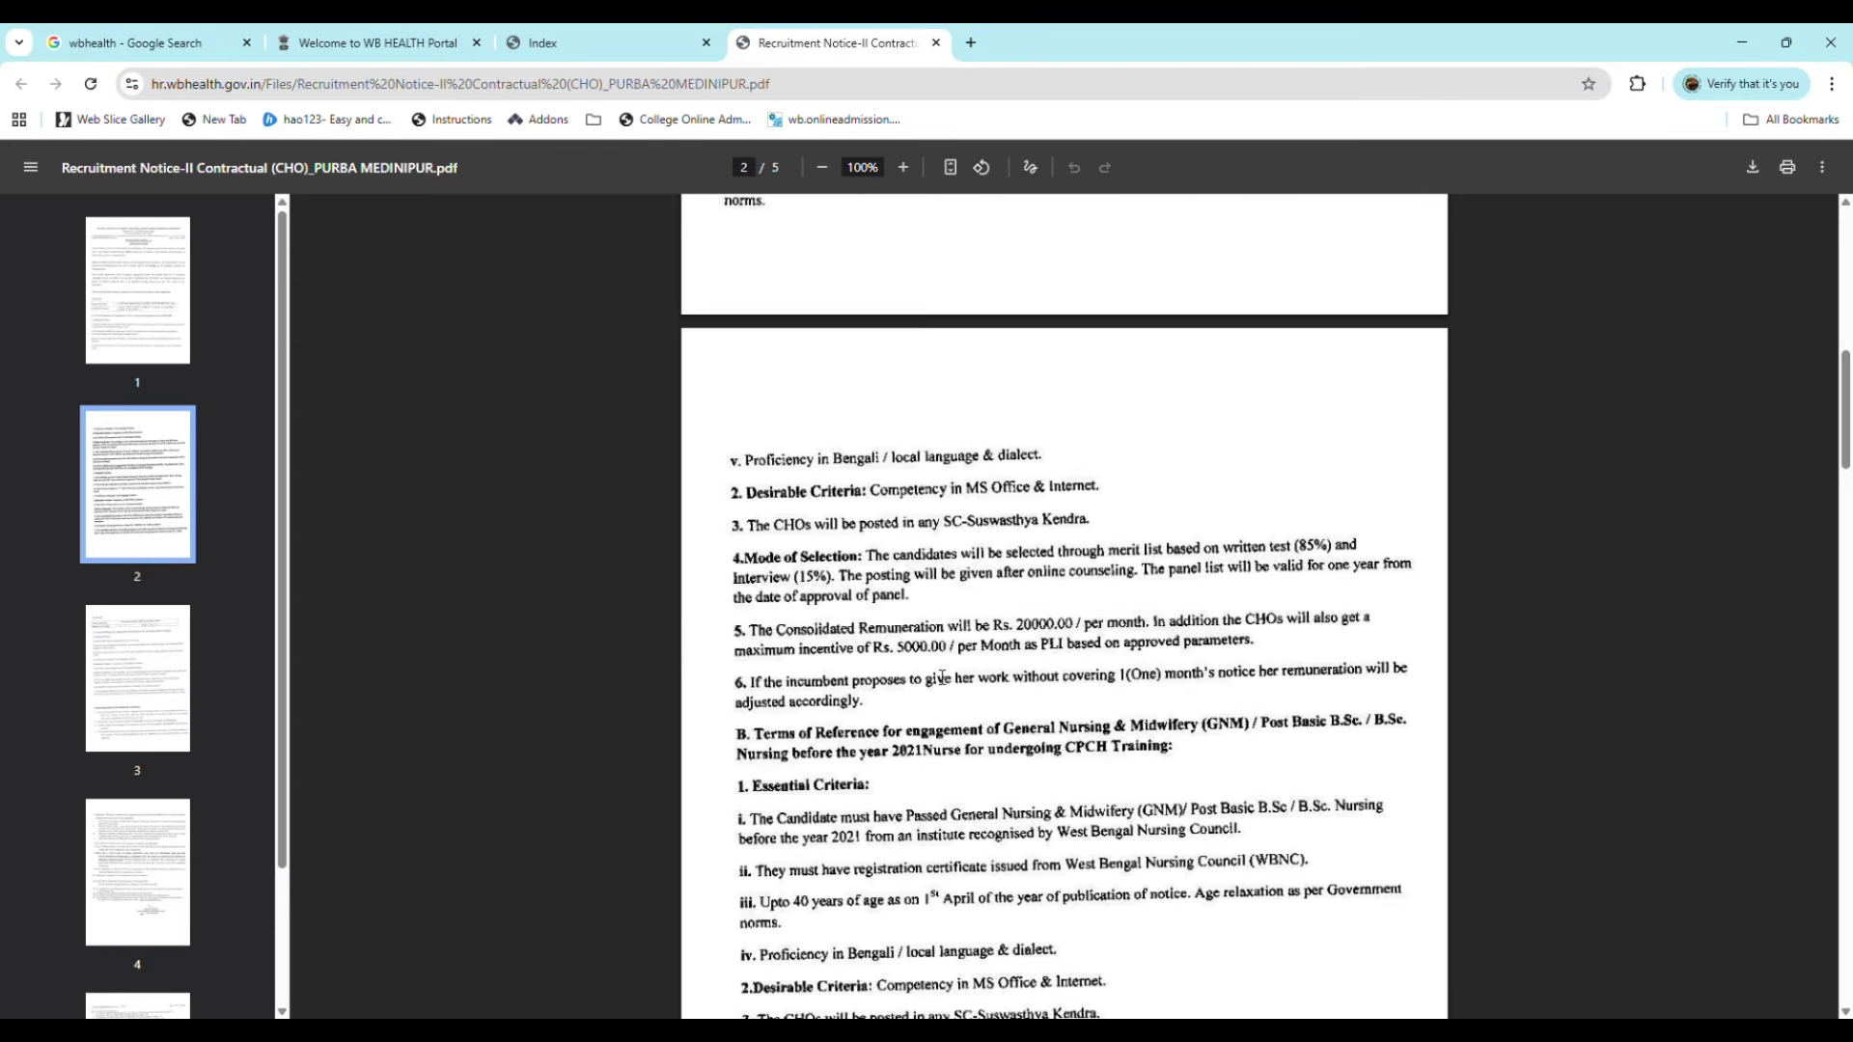
scroll(942, 679, down, 1)
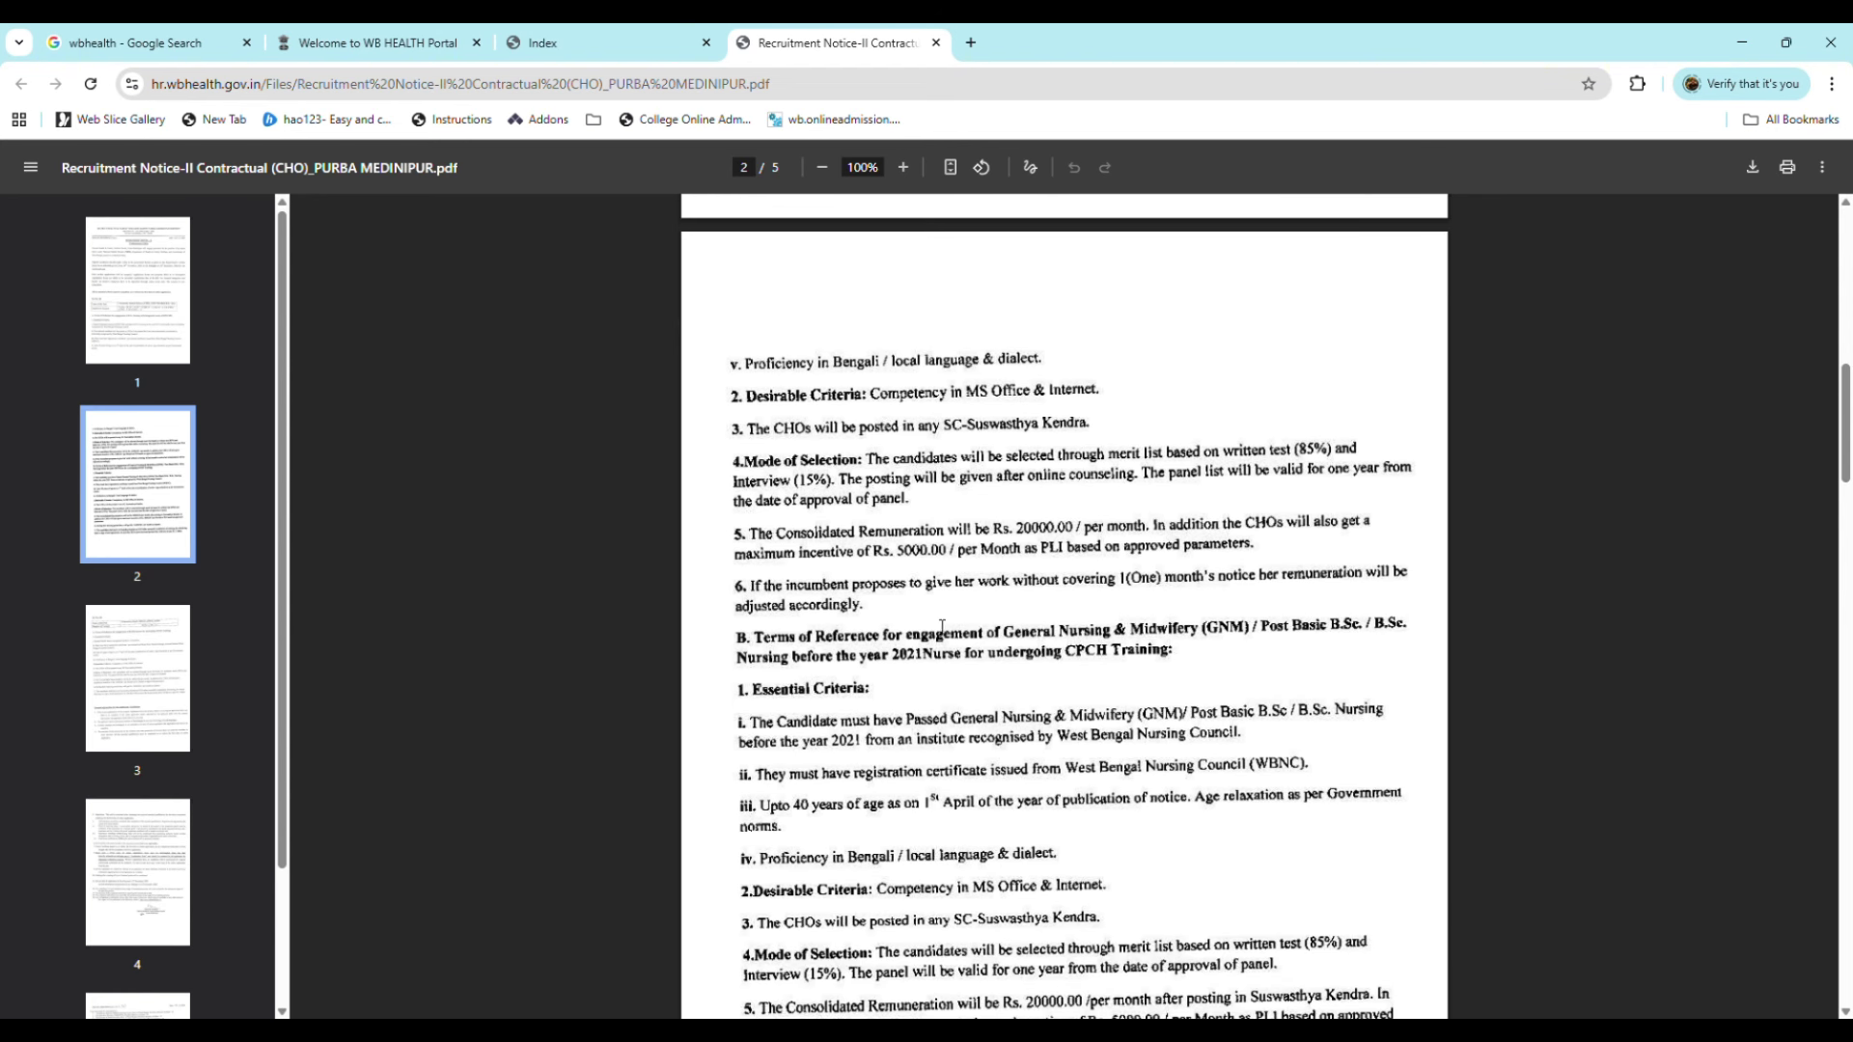
scroll(943, 637, down, 1)
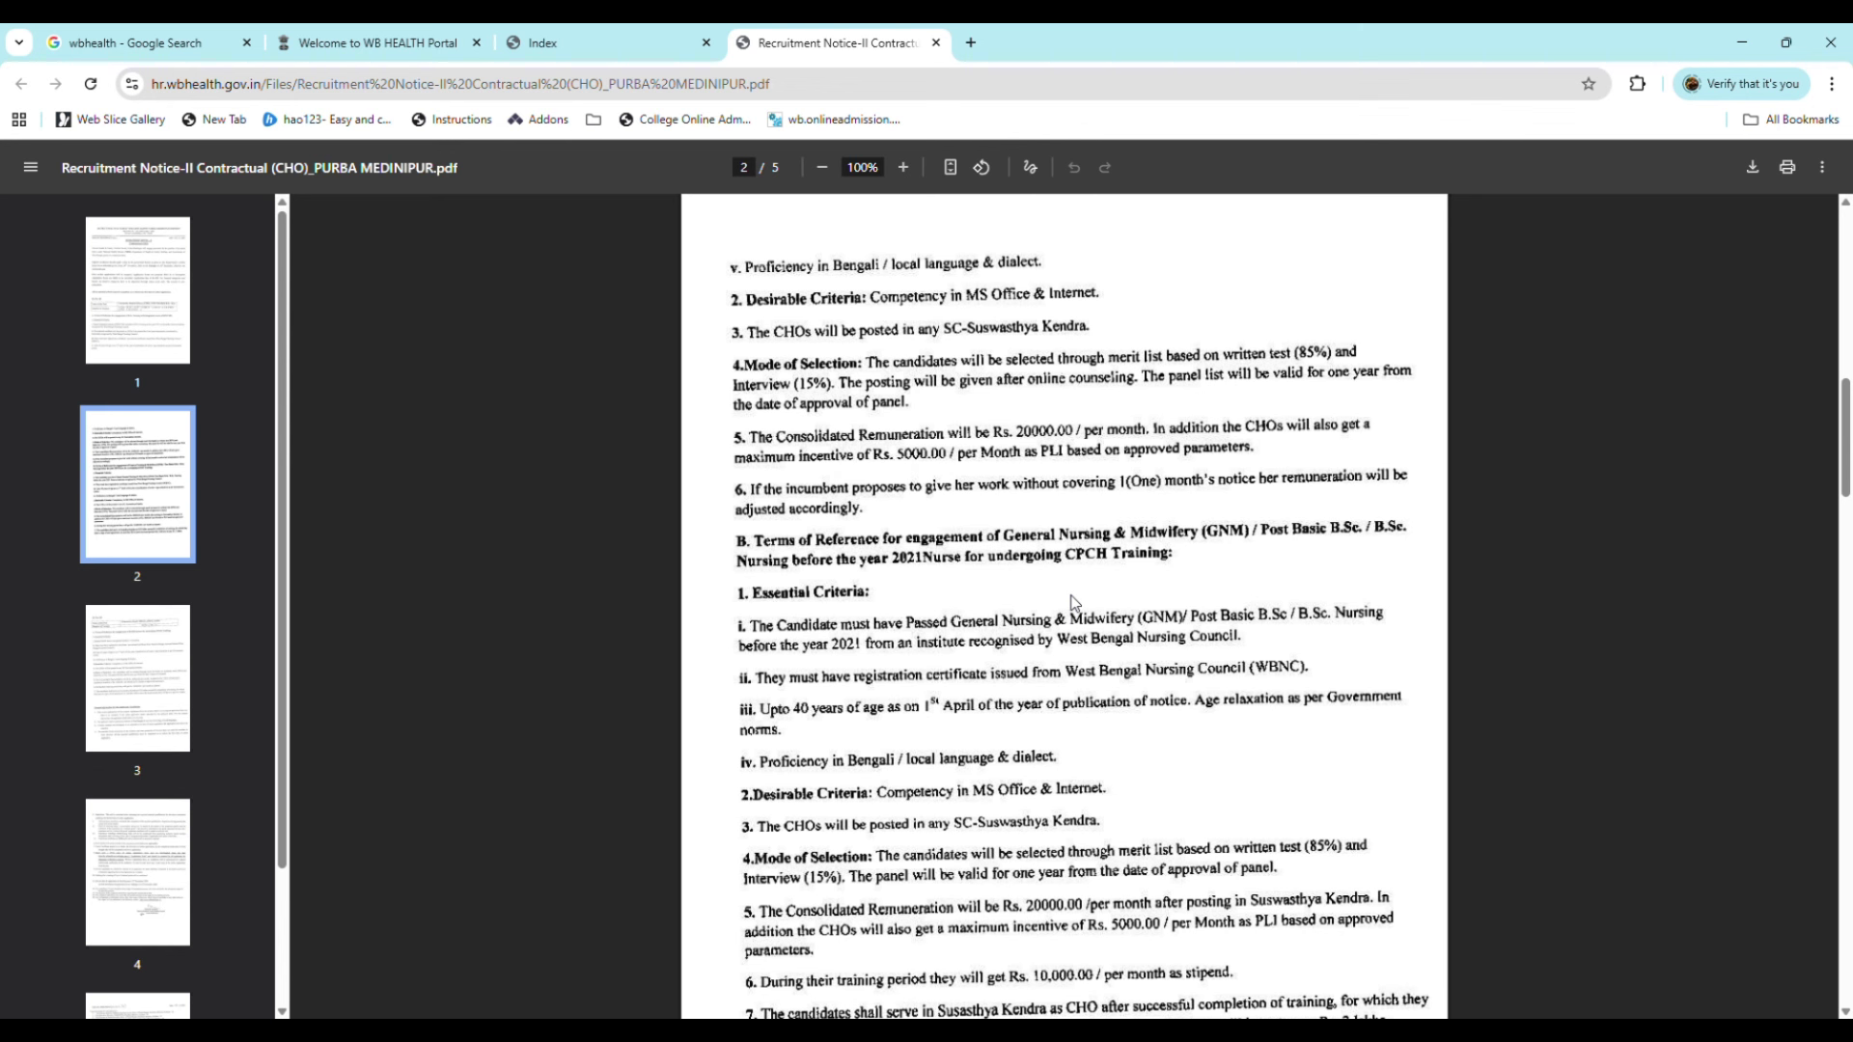
scroll(1061, 598, down, 2)
scroll(1062, 602, down, 1)
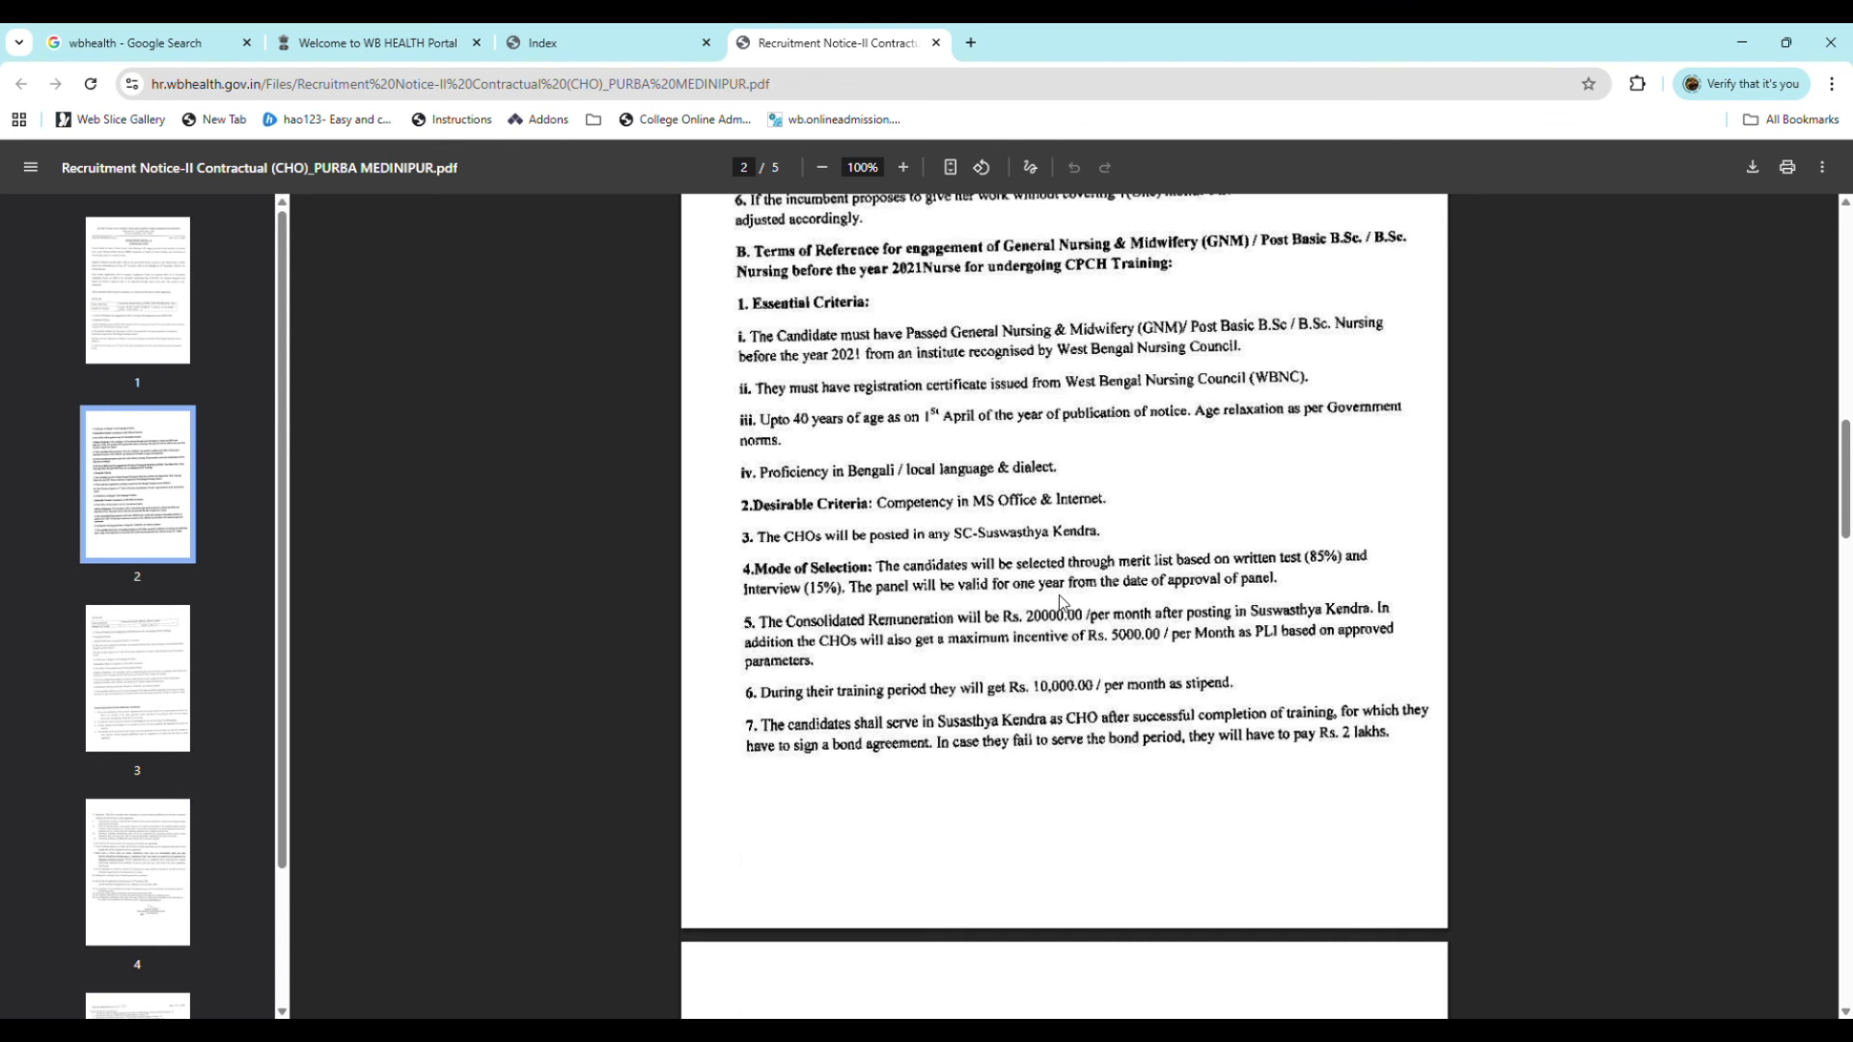
scroll(1061, 602, down, 1)
scroll(1063, 603, down, 3)
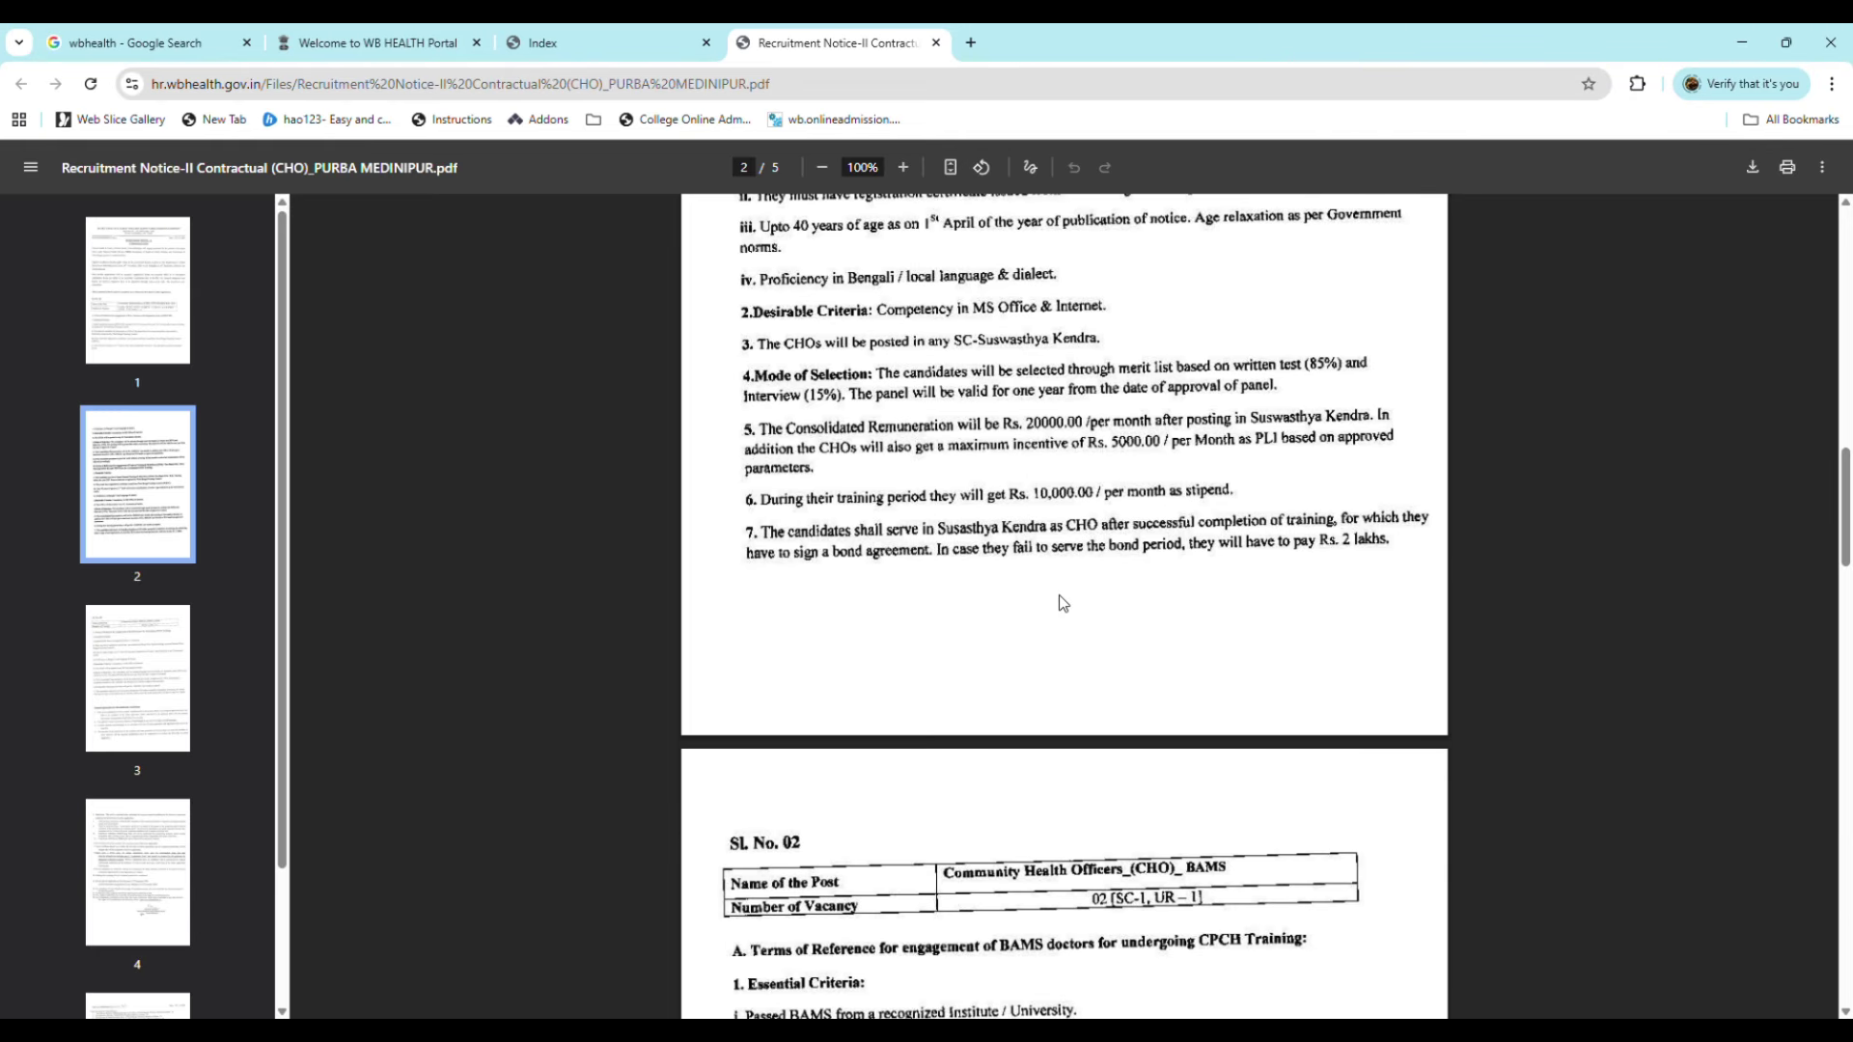
scroll(1064, 603, down, 2)
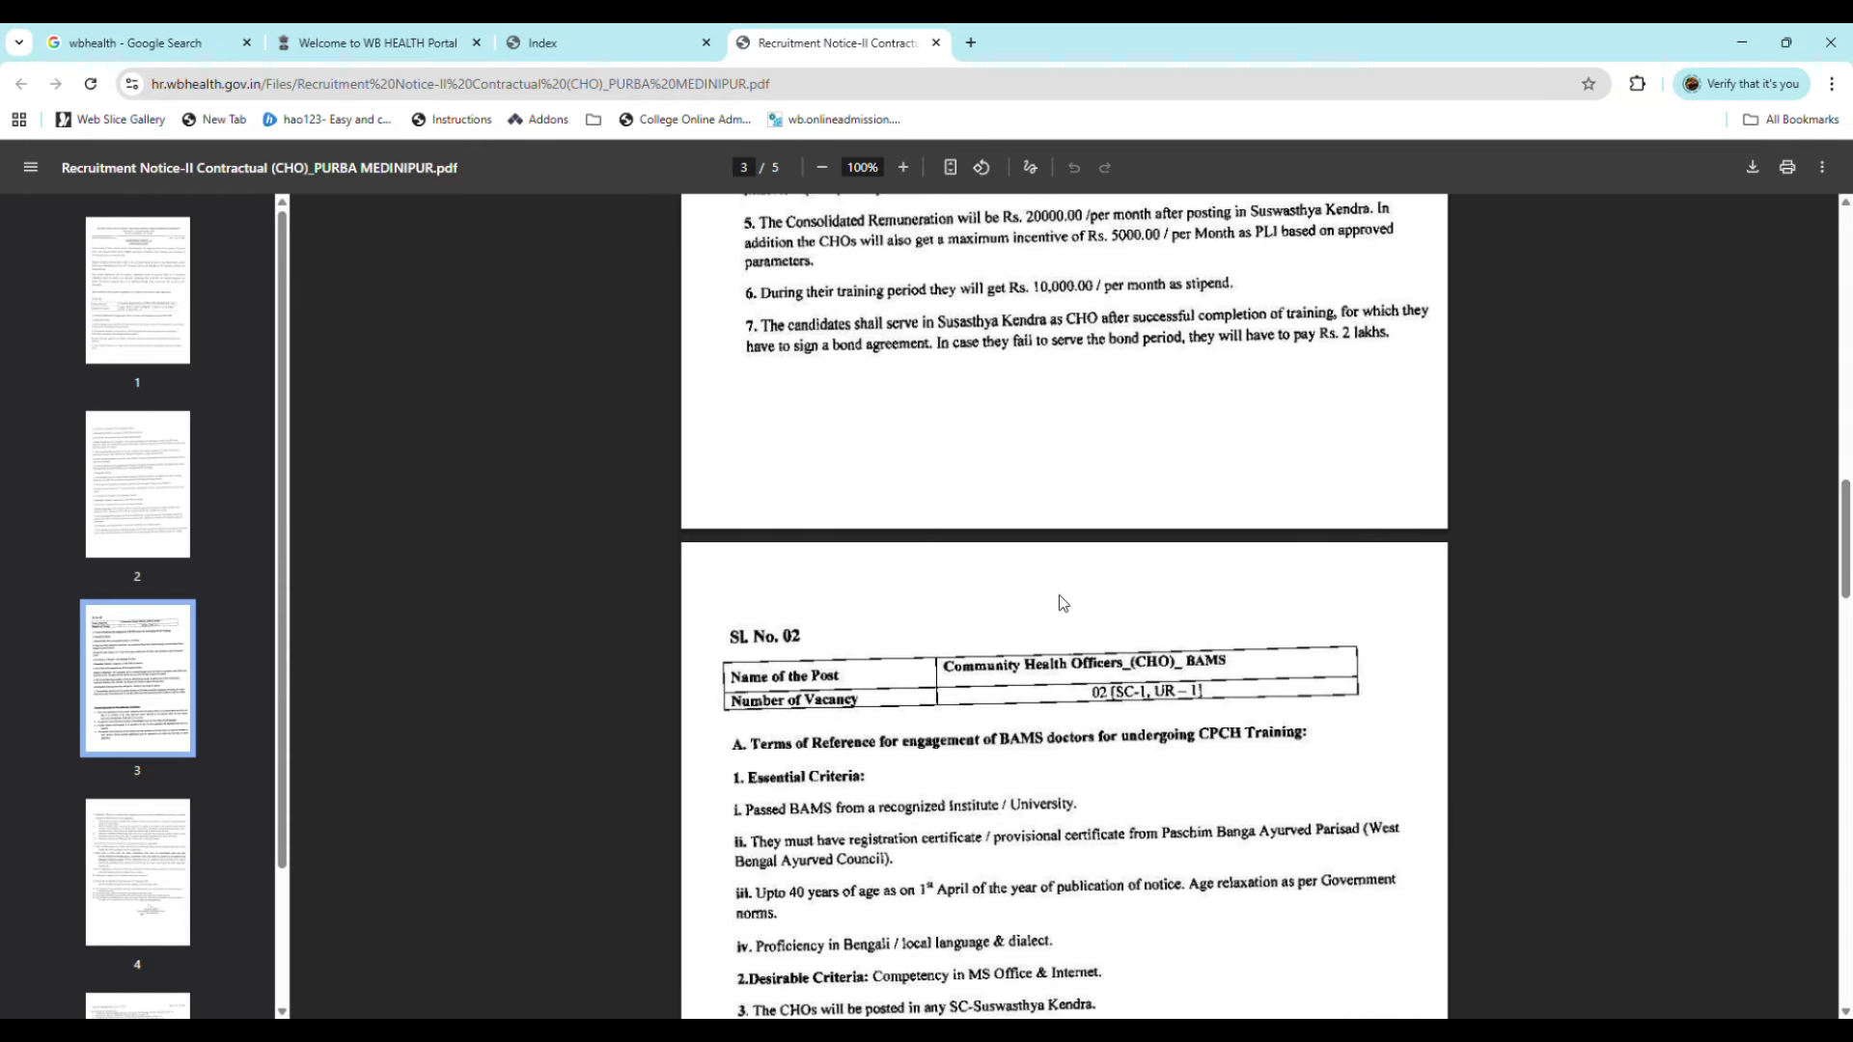
scroll(1063, 603, down, 2)
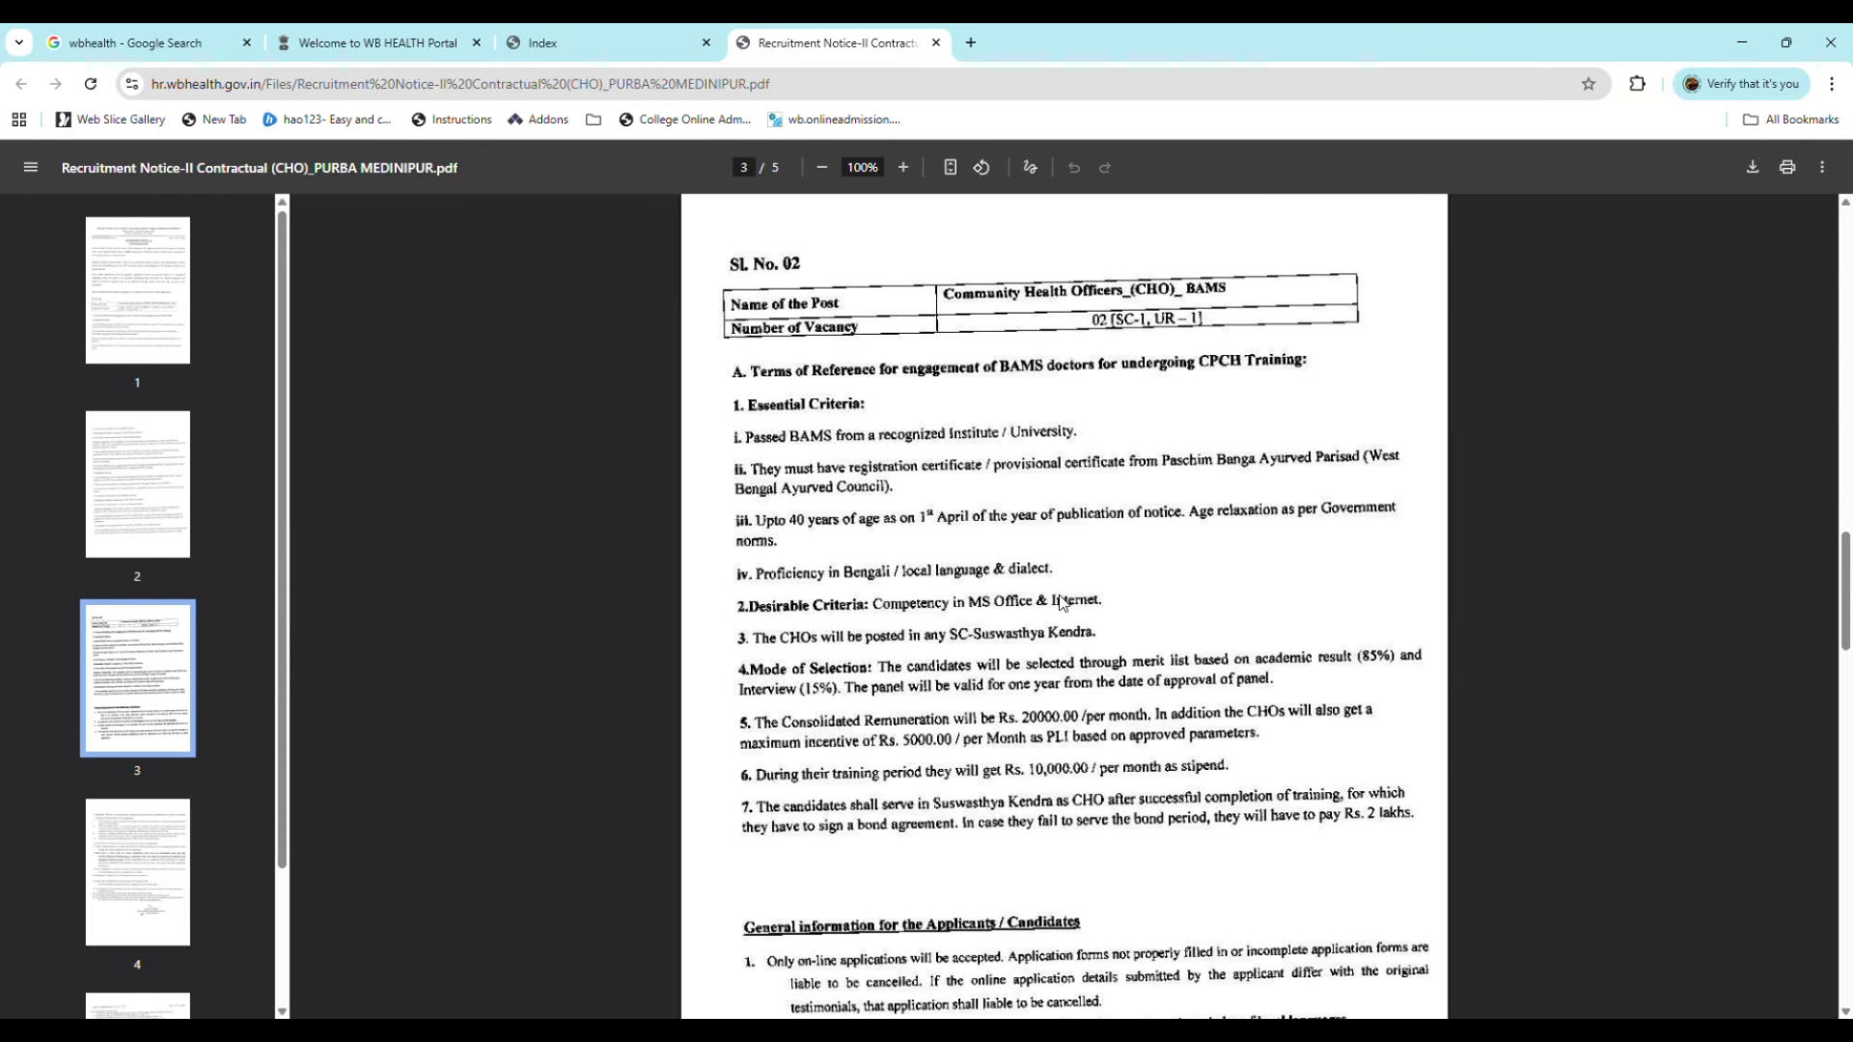
scroll(1064, 604, down, 4)
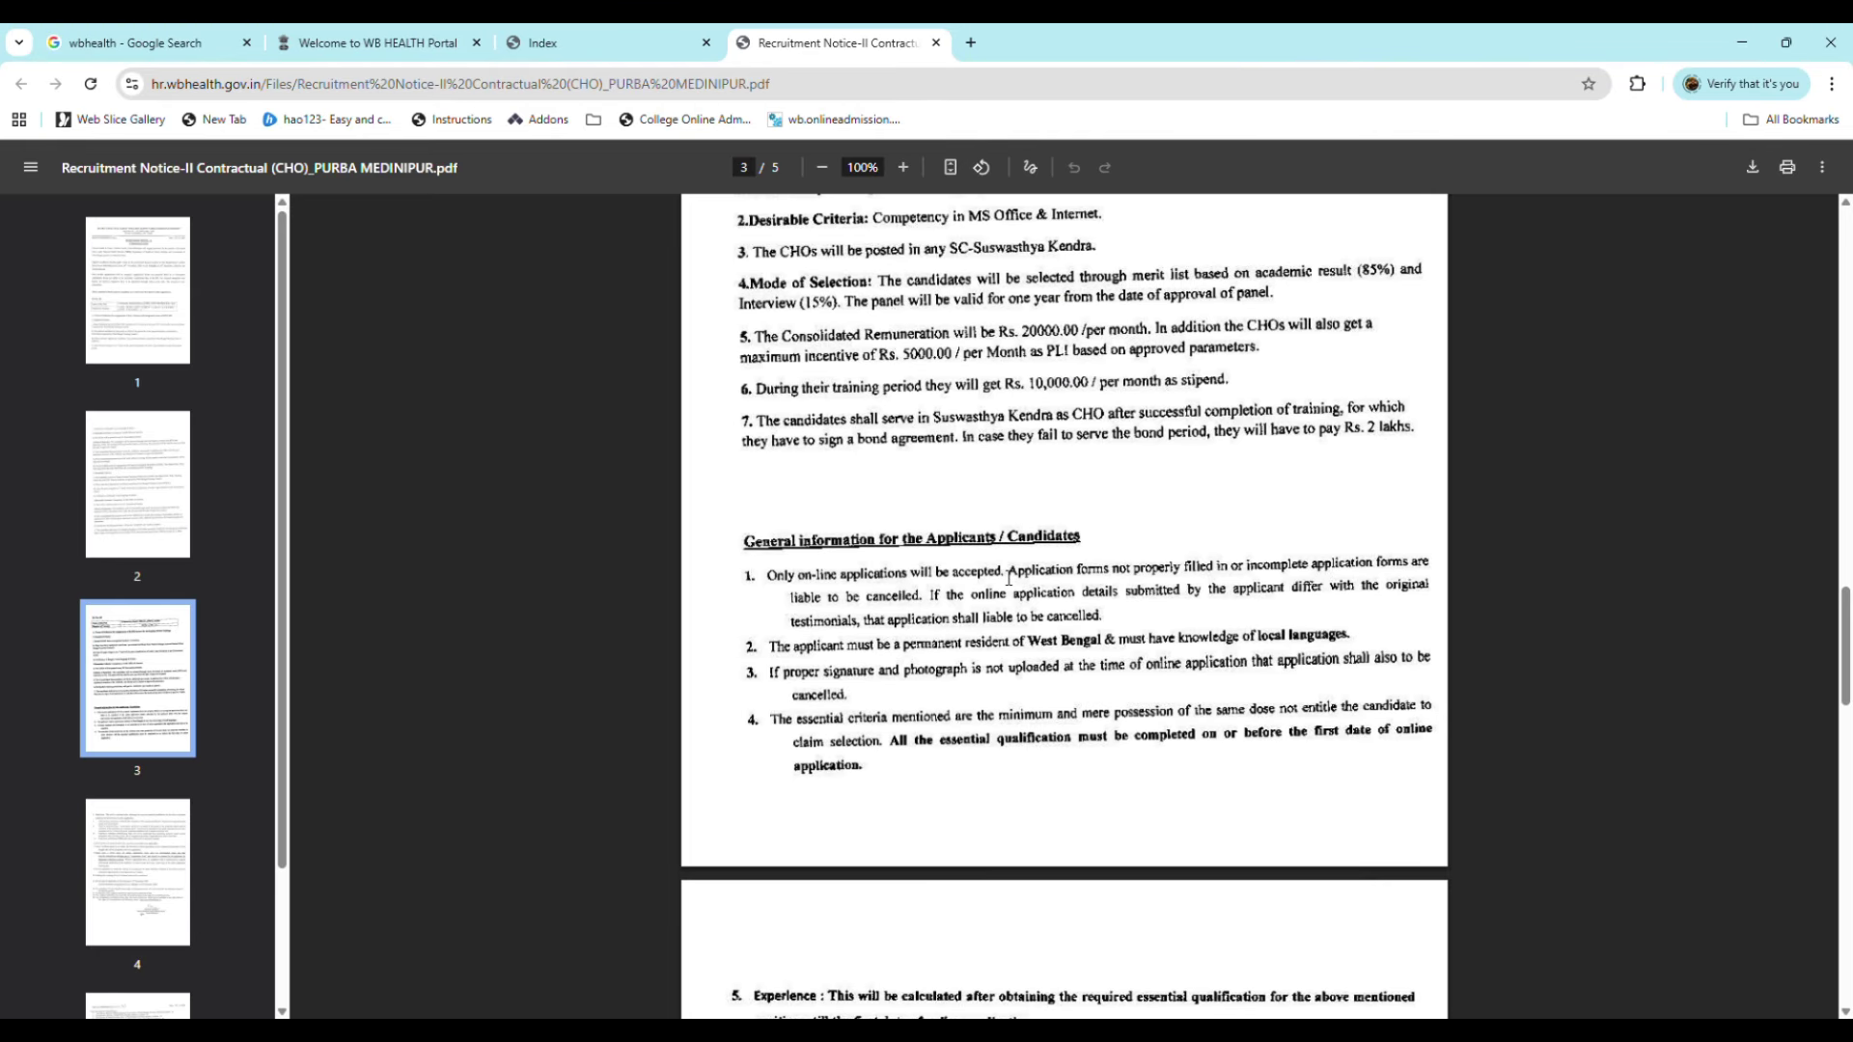
scroll(1009, 577, down, 5)
scroll(1021, 577, down, 3)
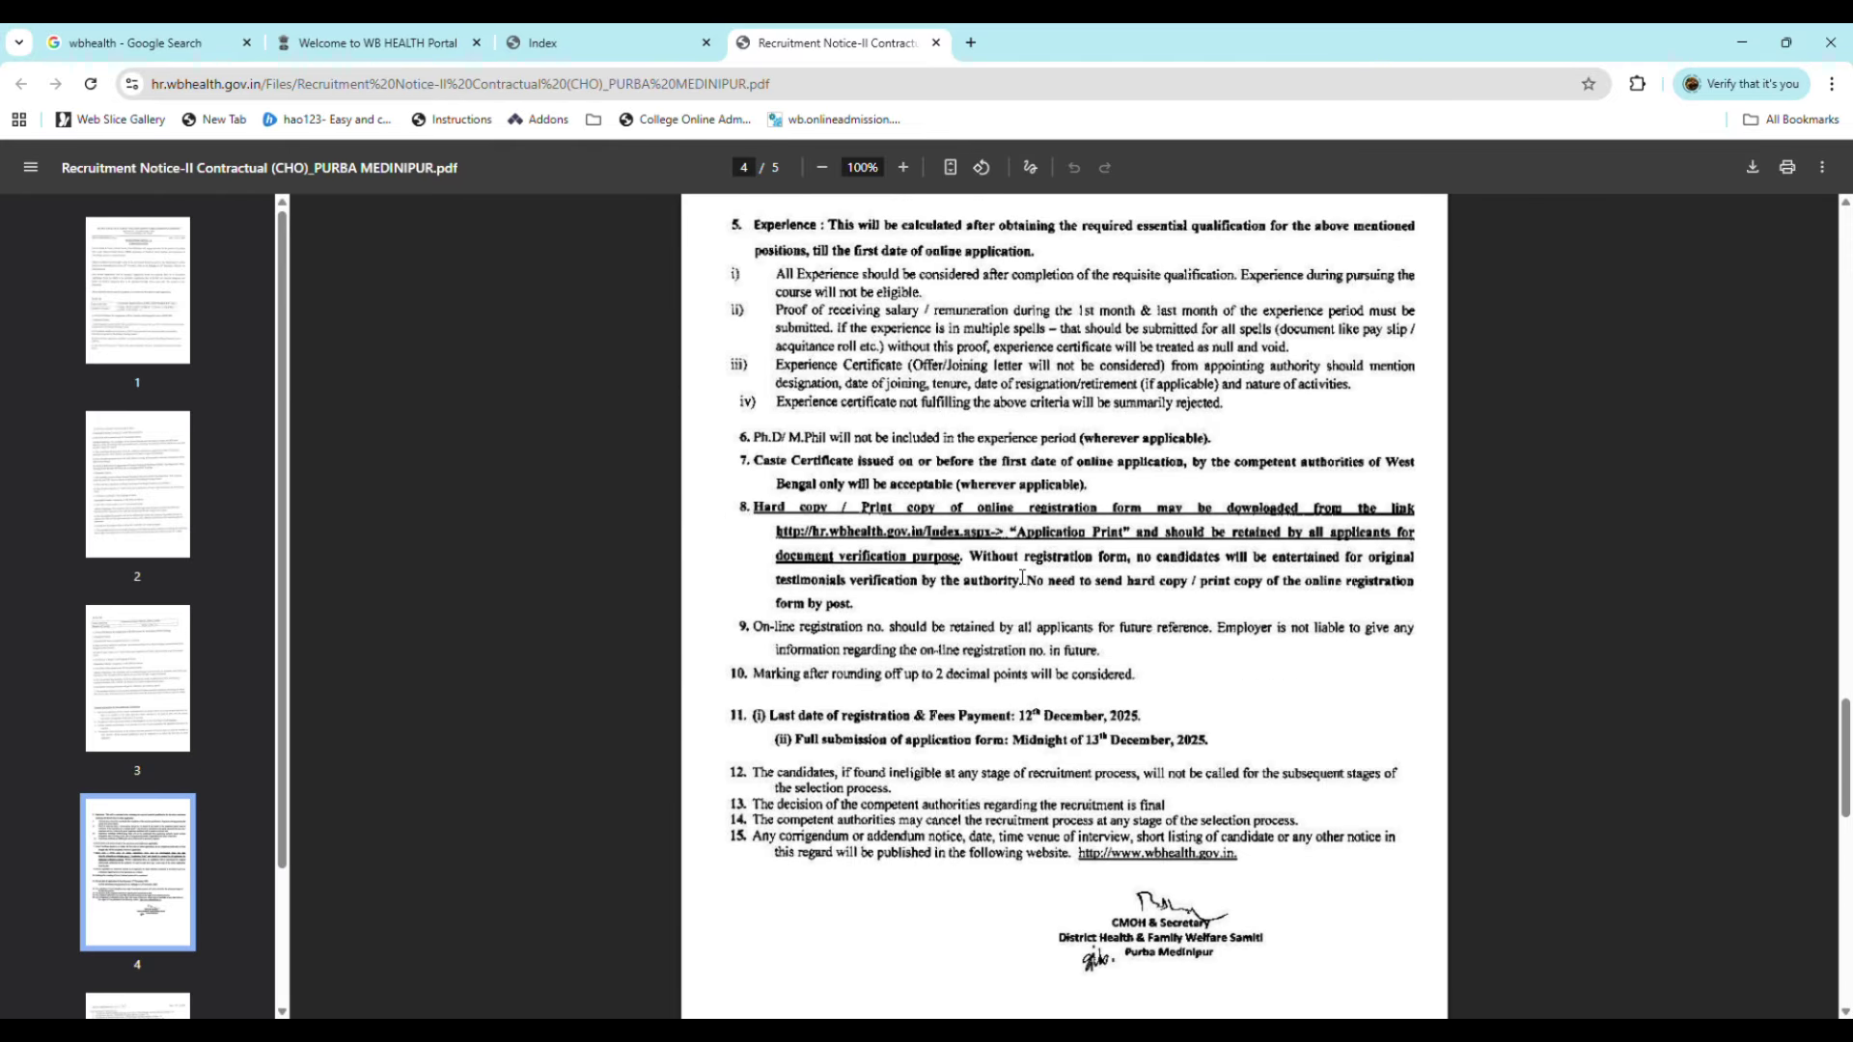
scroll(1022, 577, down, 2)
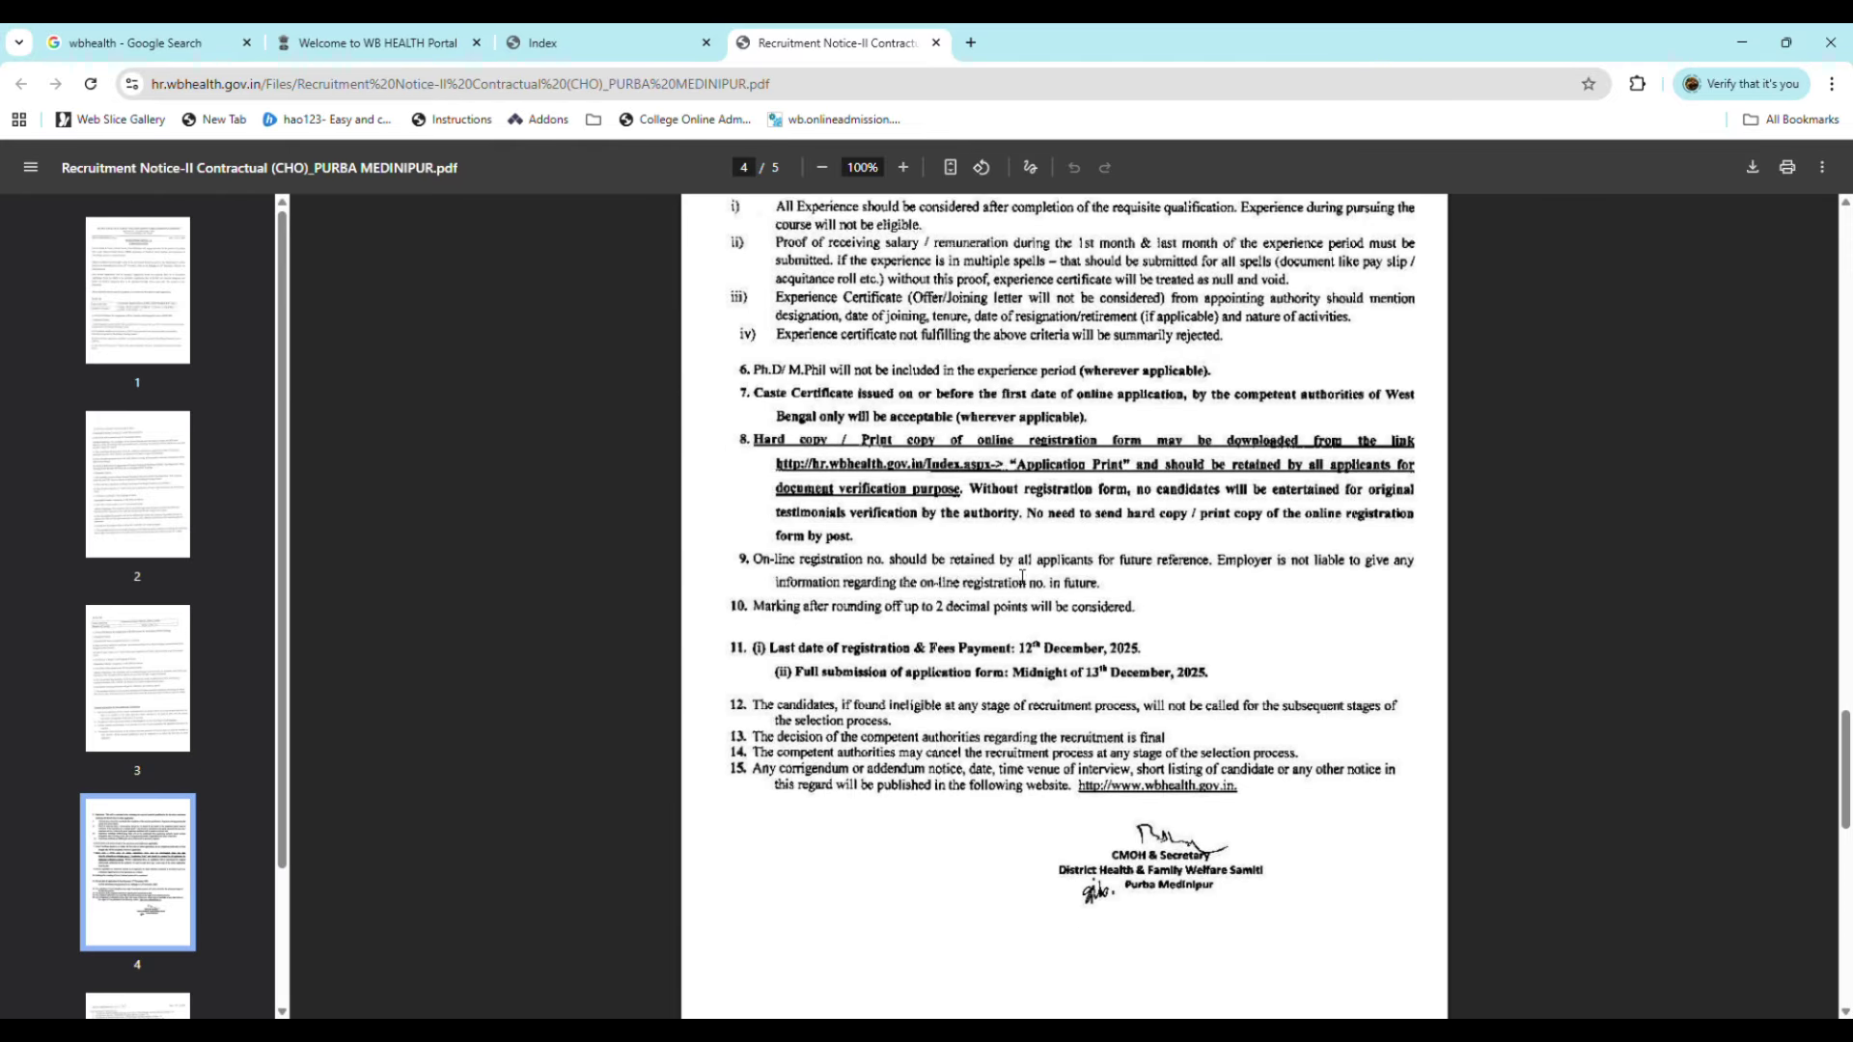
scroll(992, 560, up, 4)
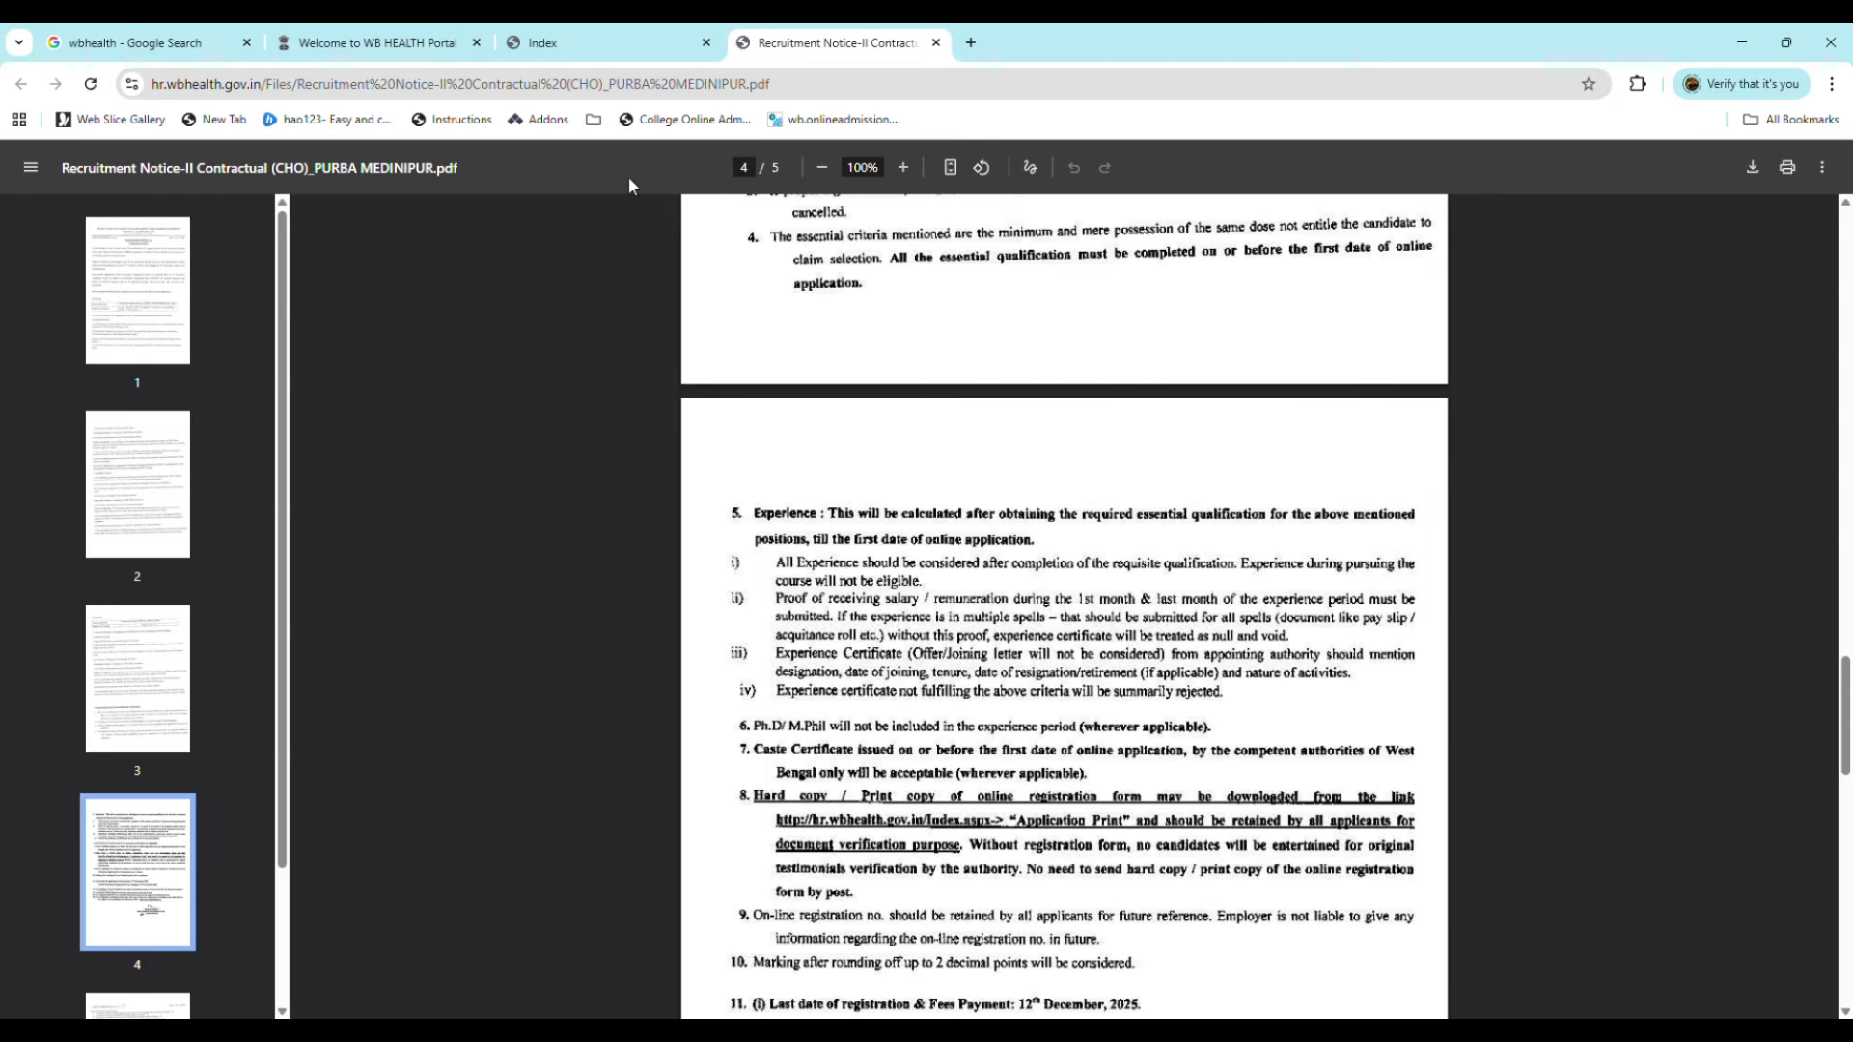
Step: Start registration for the Community Health Officer post (code 5955) from the application index
click(604, 53)
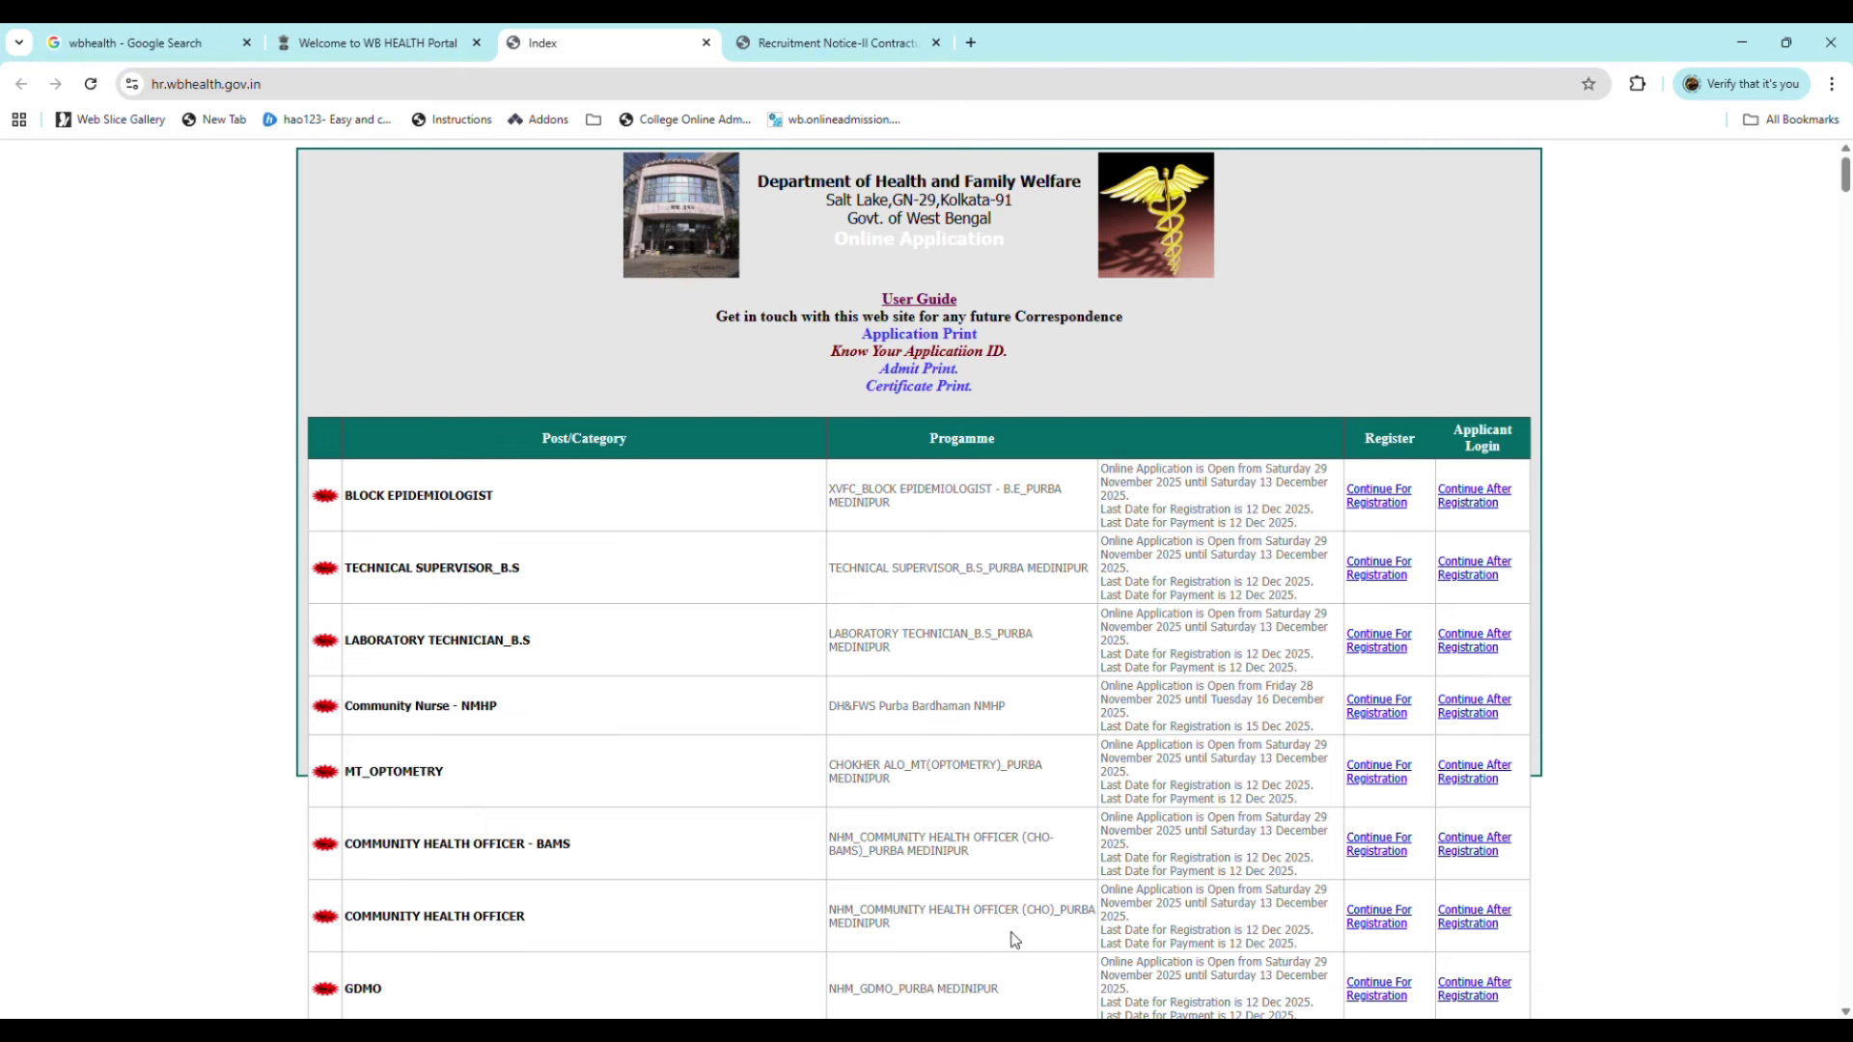
click(1387, 928)
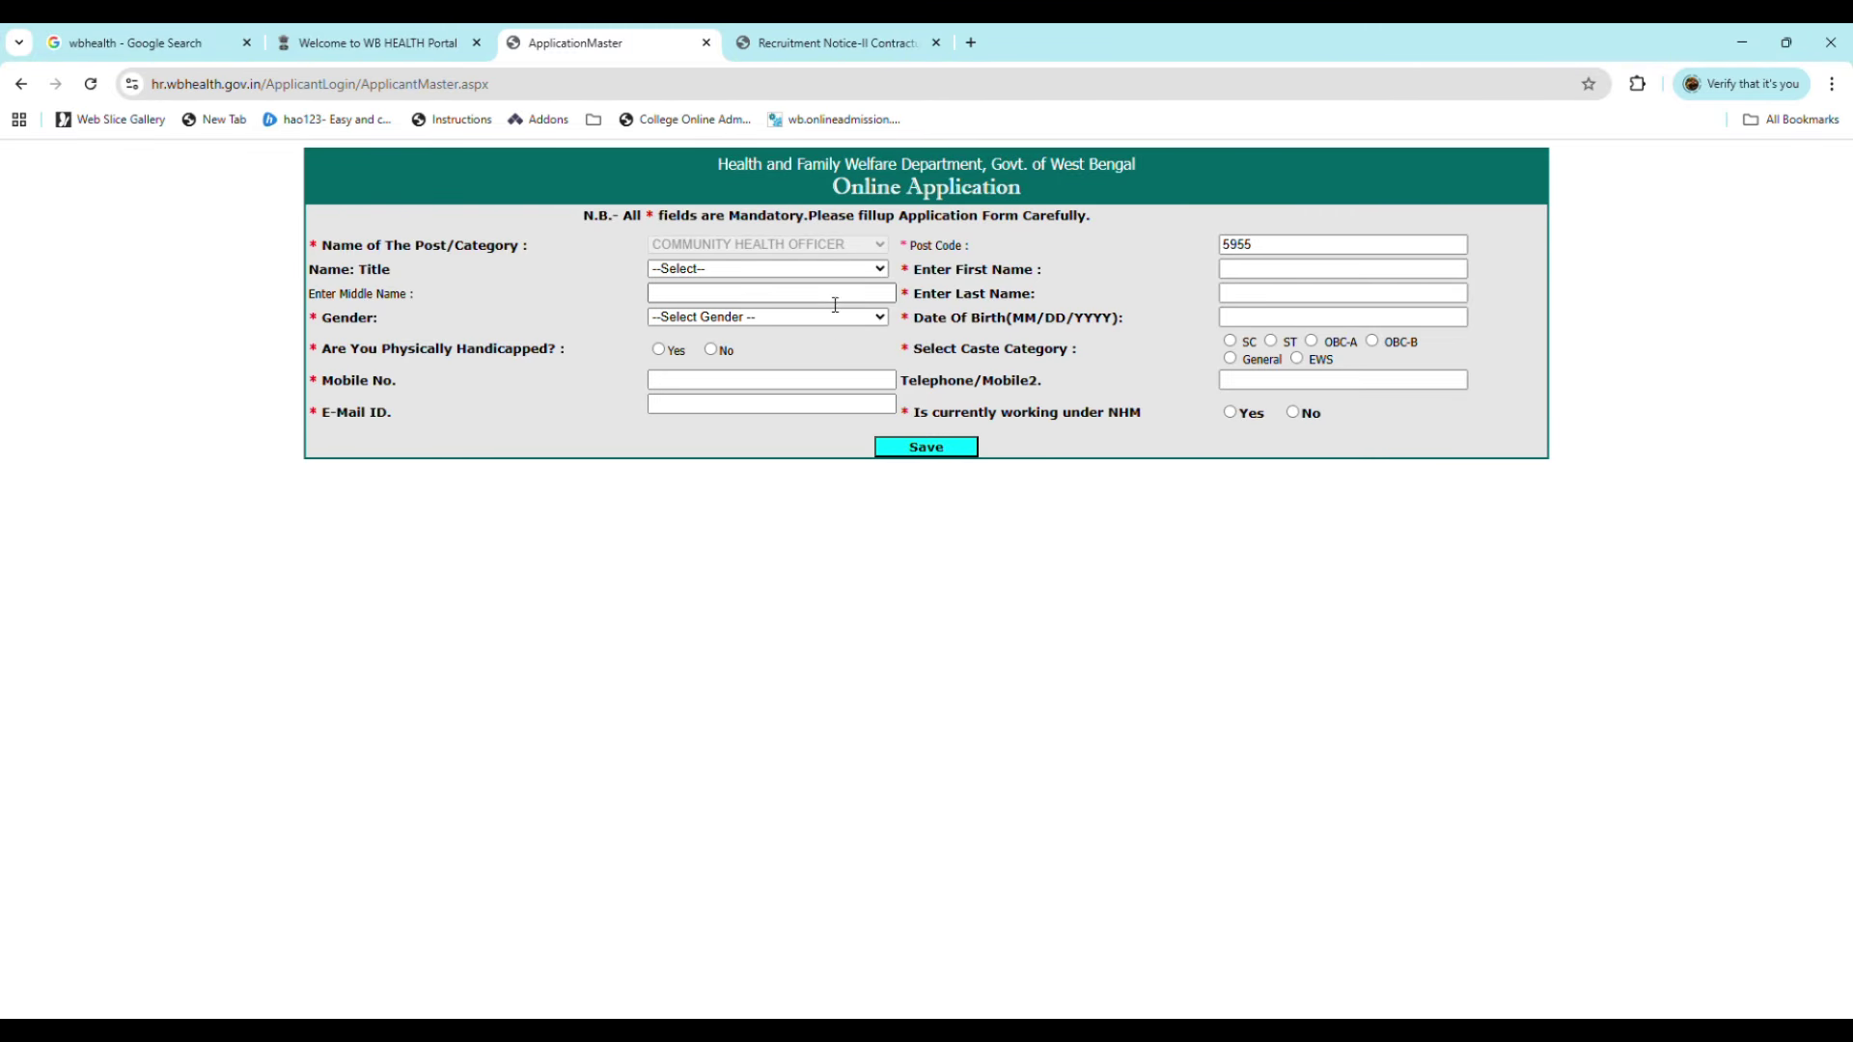
click(756, 338)
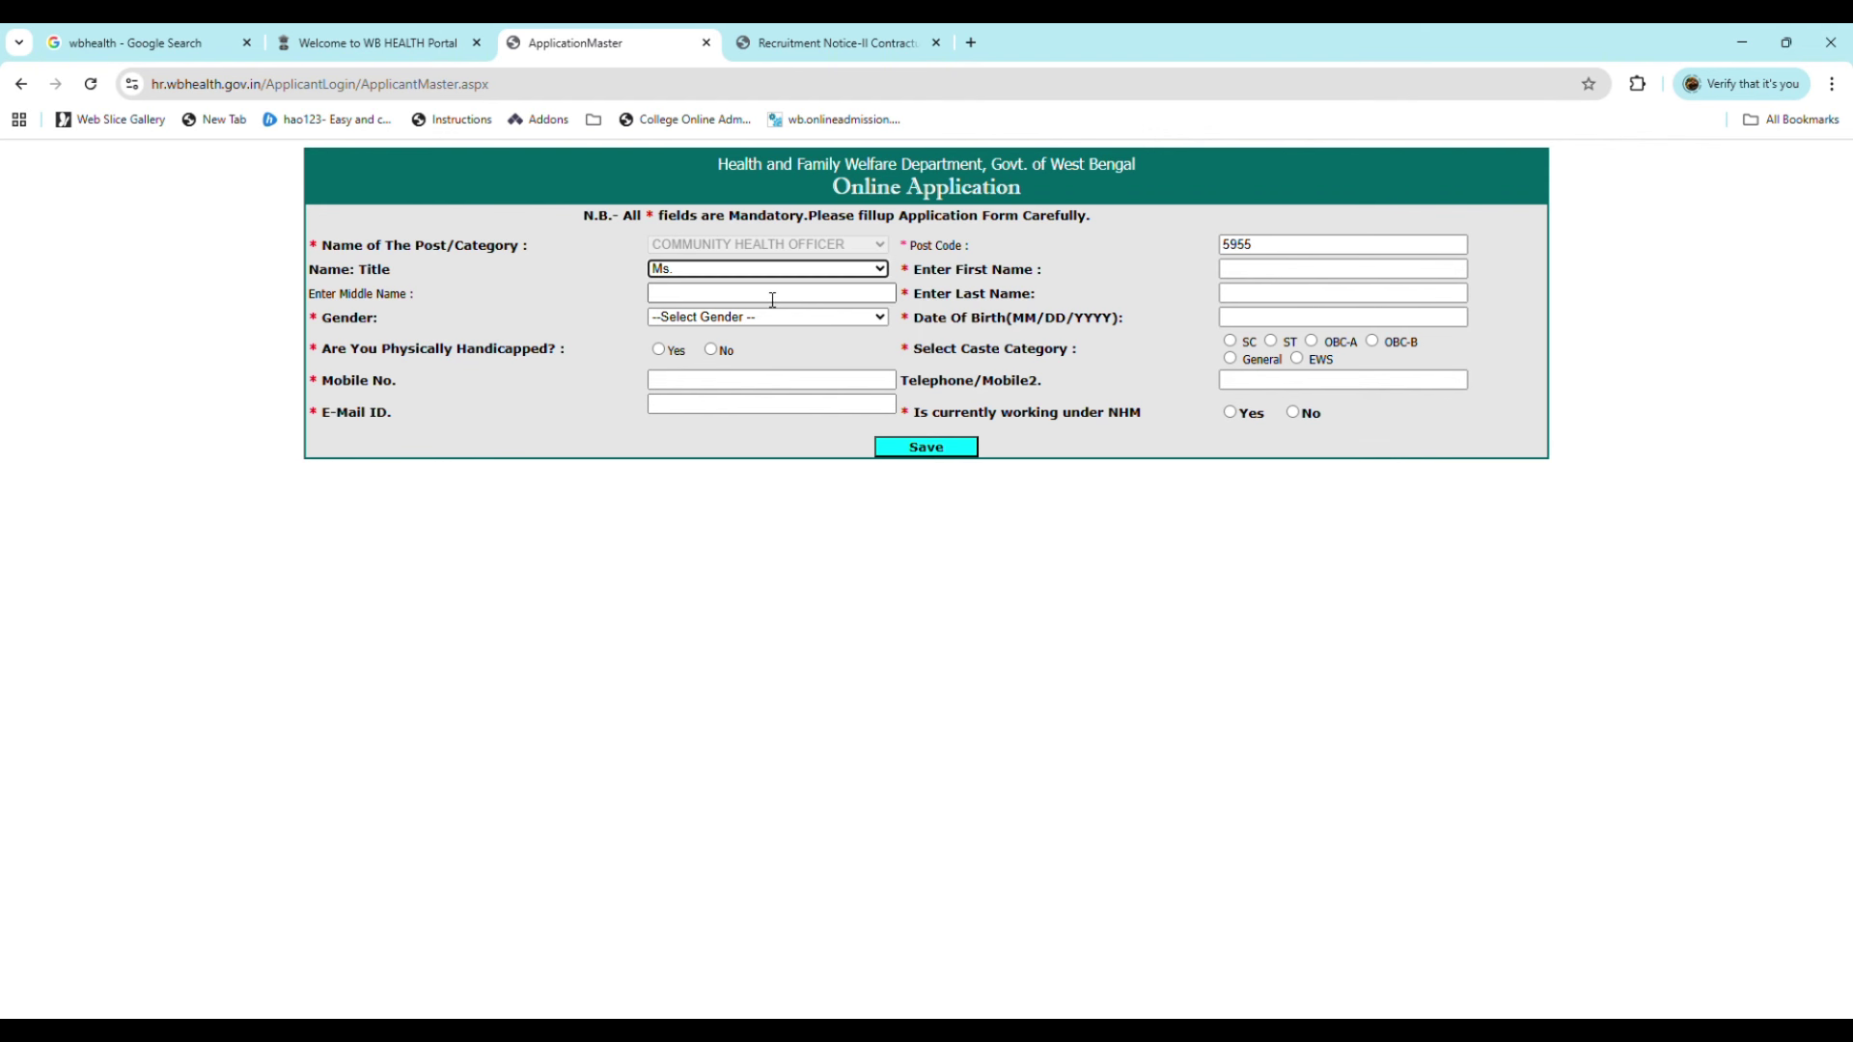
click(1243, 272)
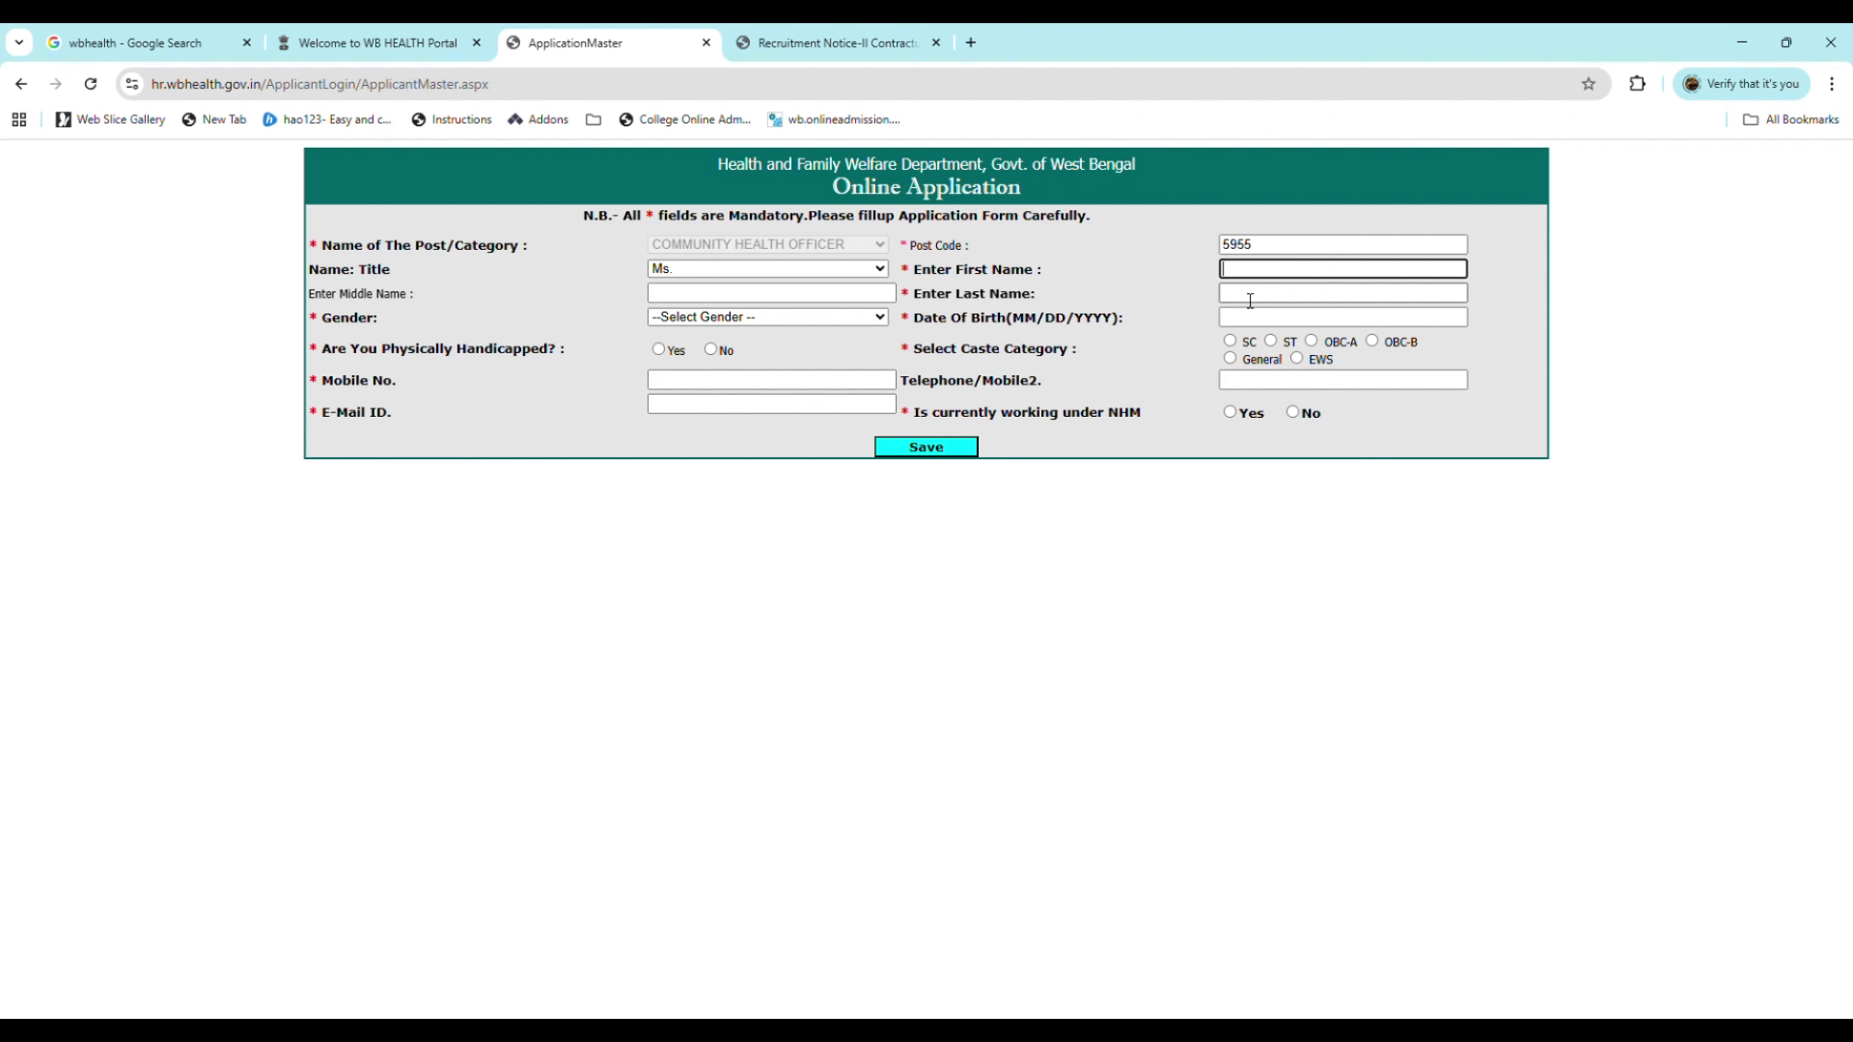
click(1250, 301)
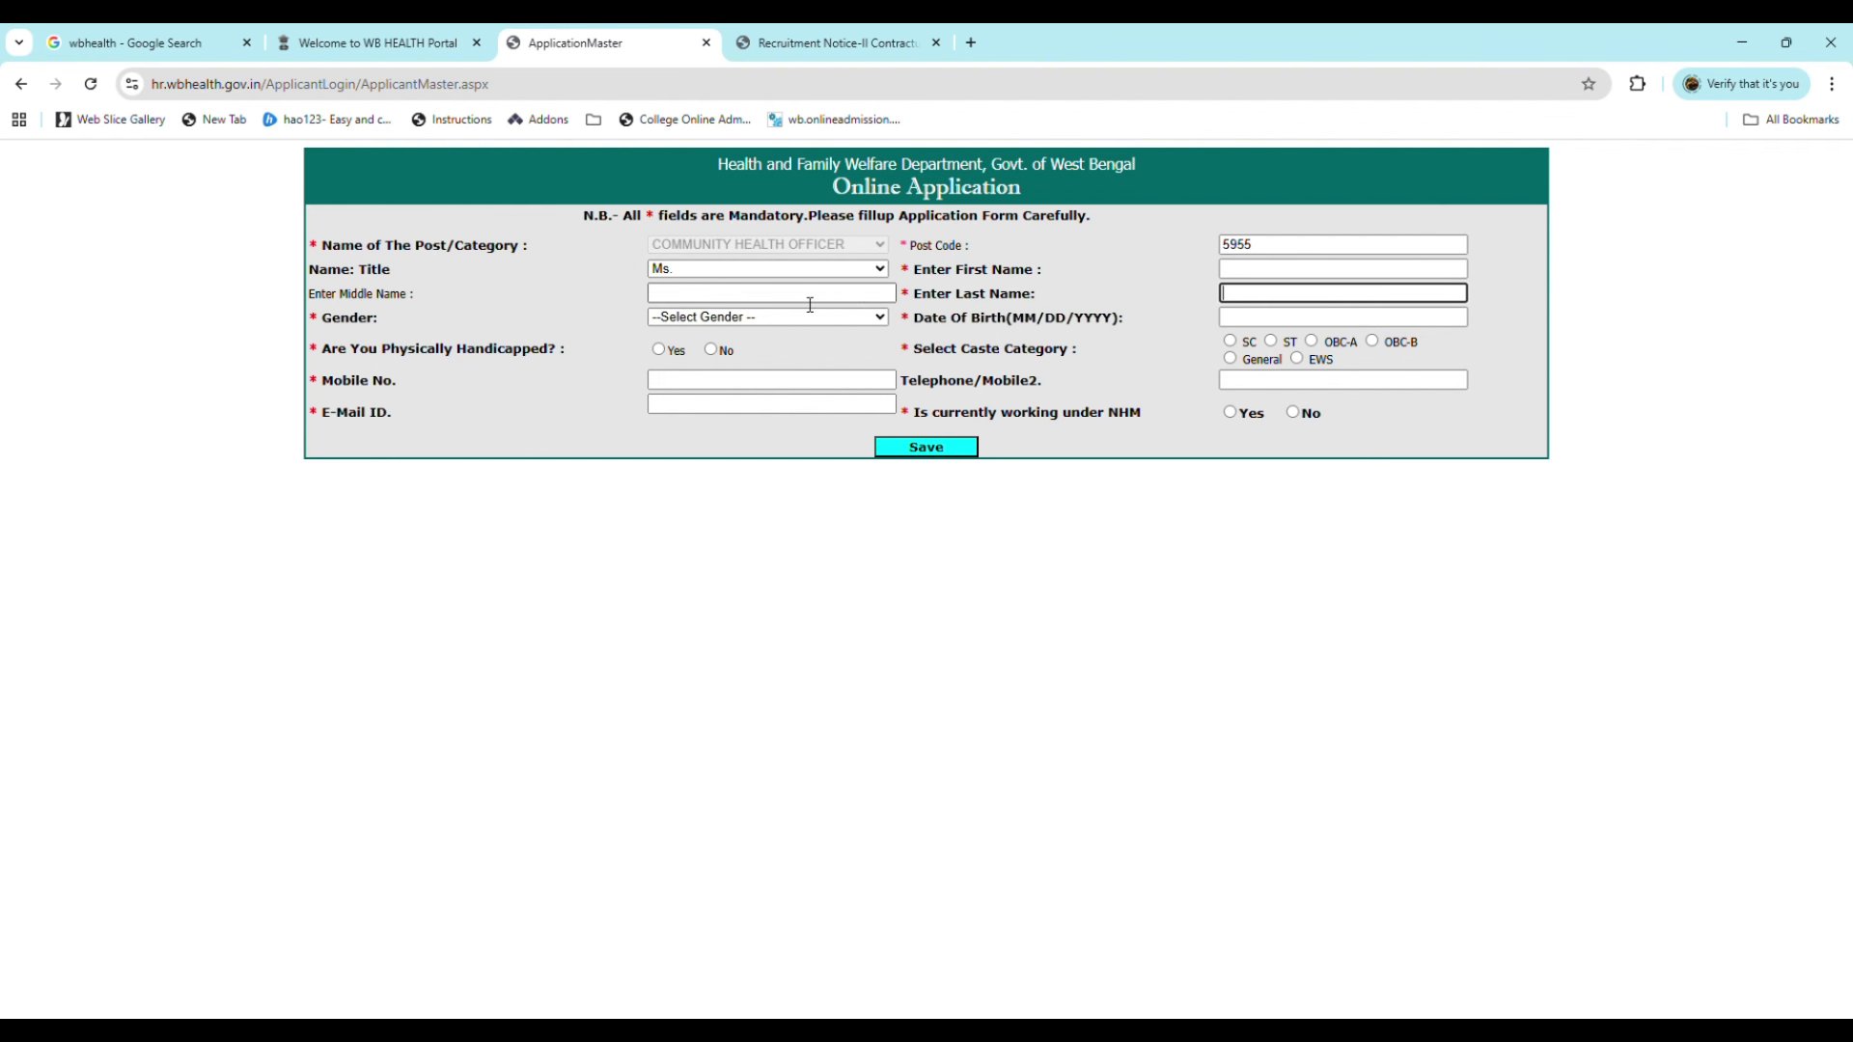
click(745, 300)
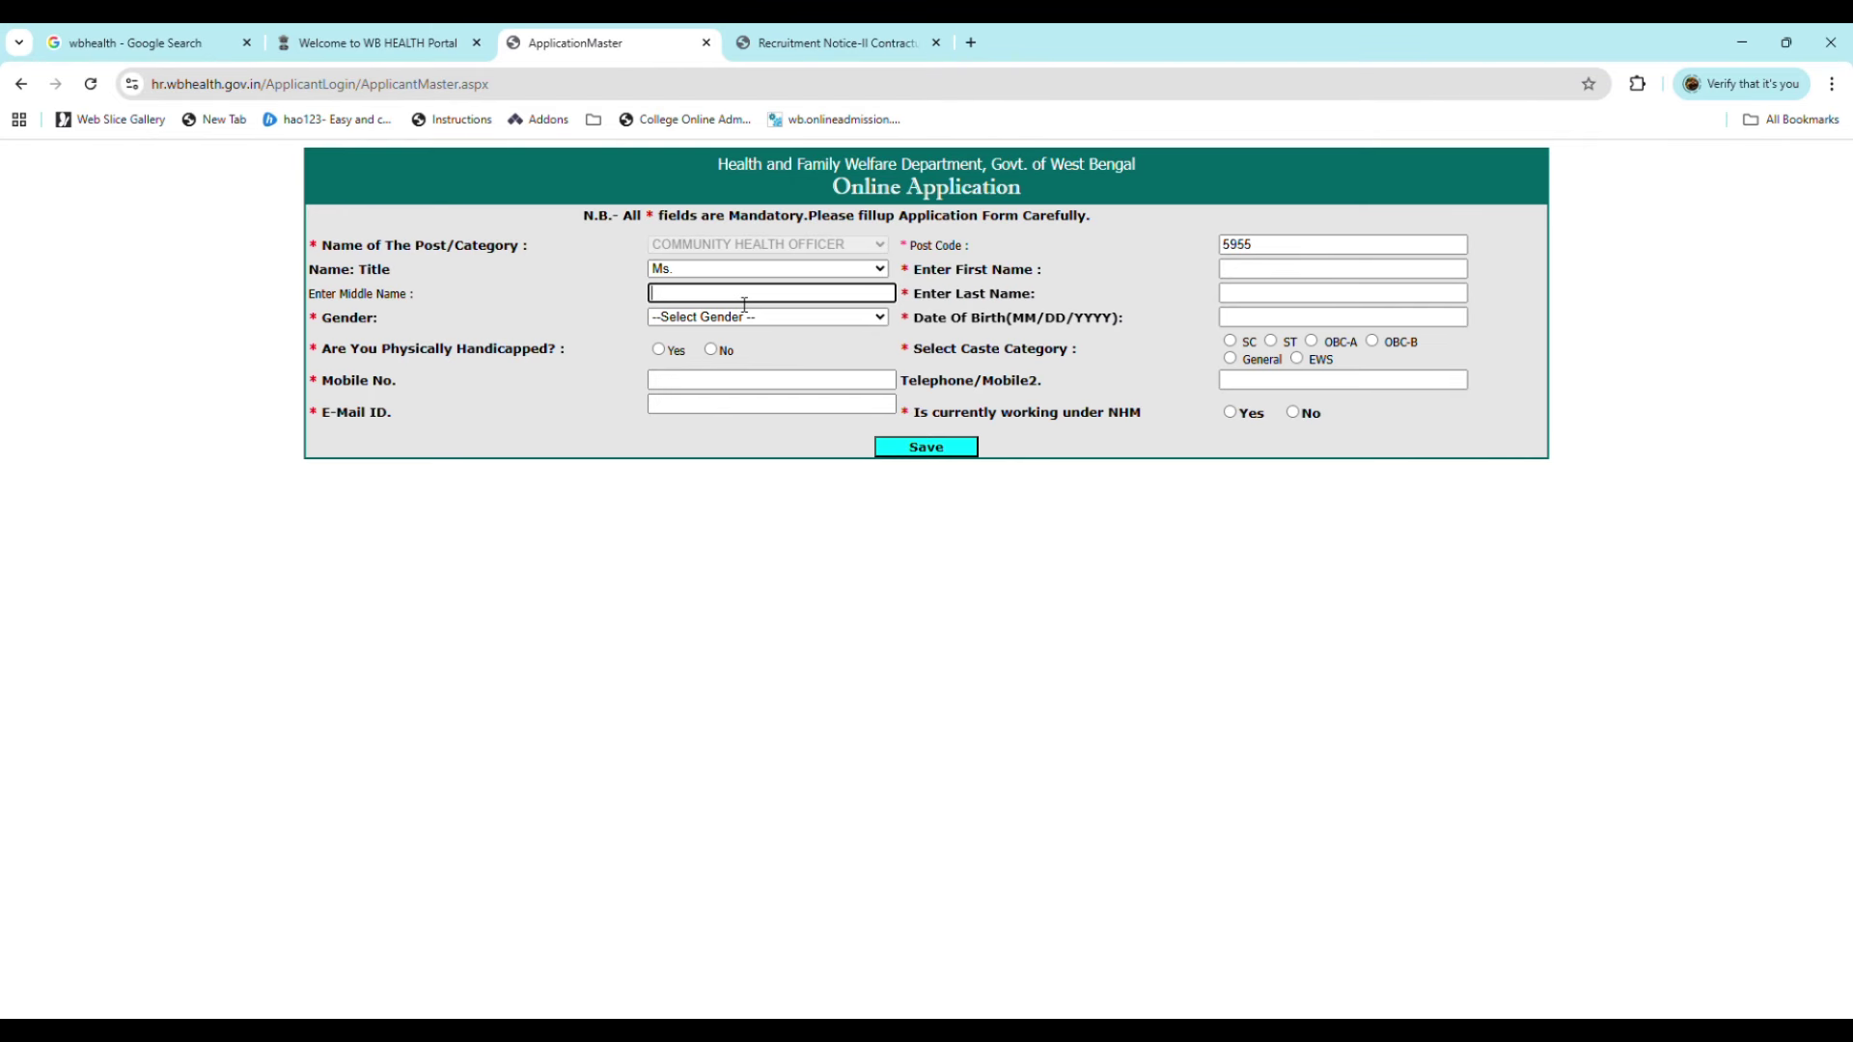
click(803, 321)
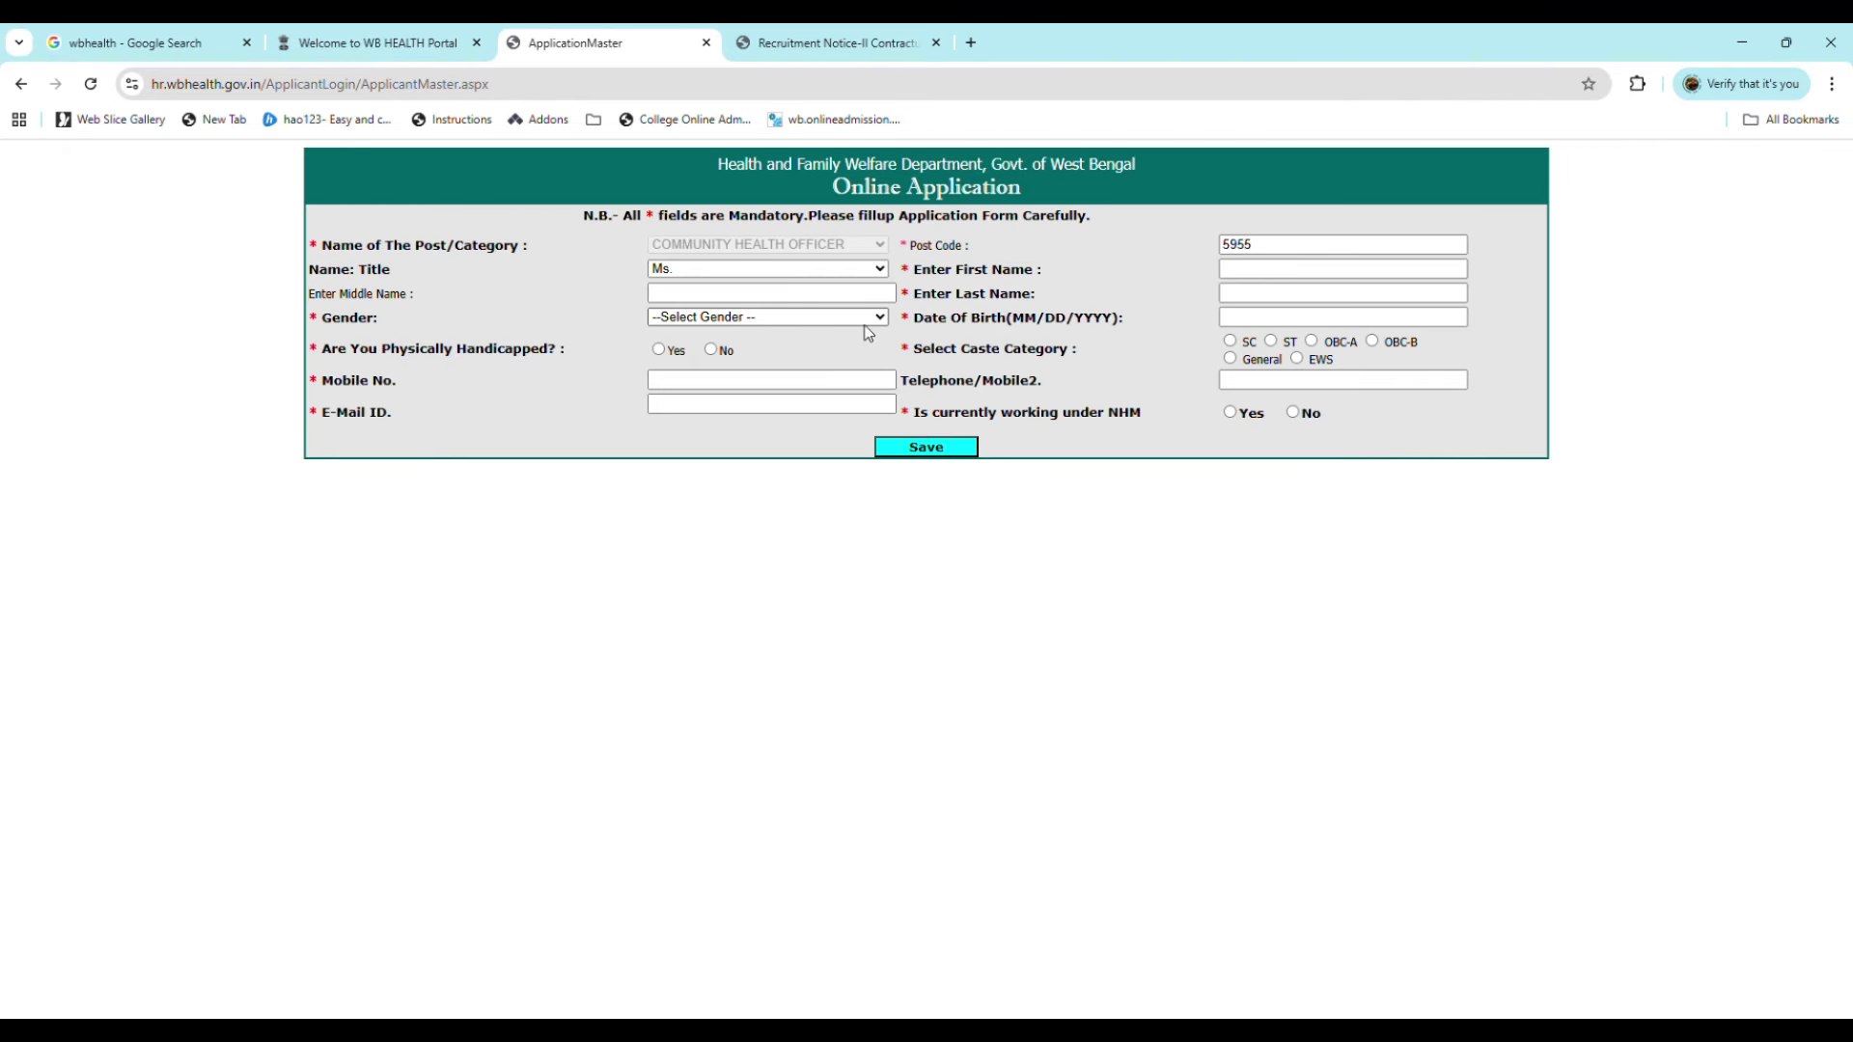
click(1224, 320)
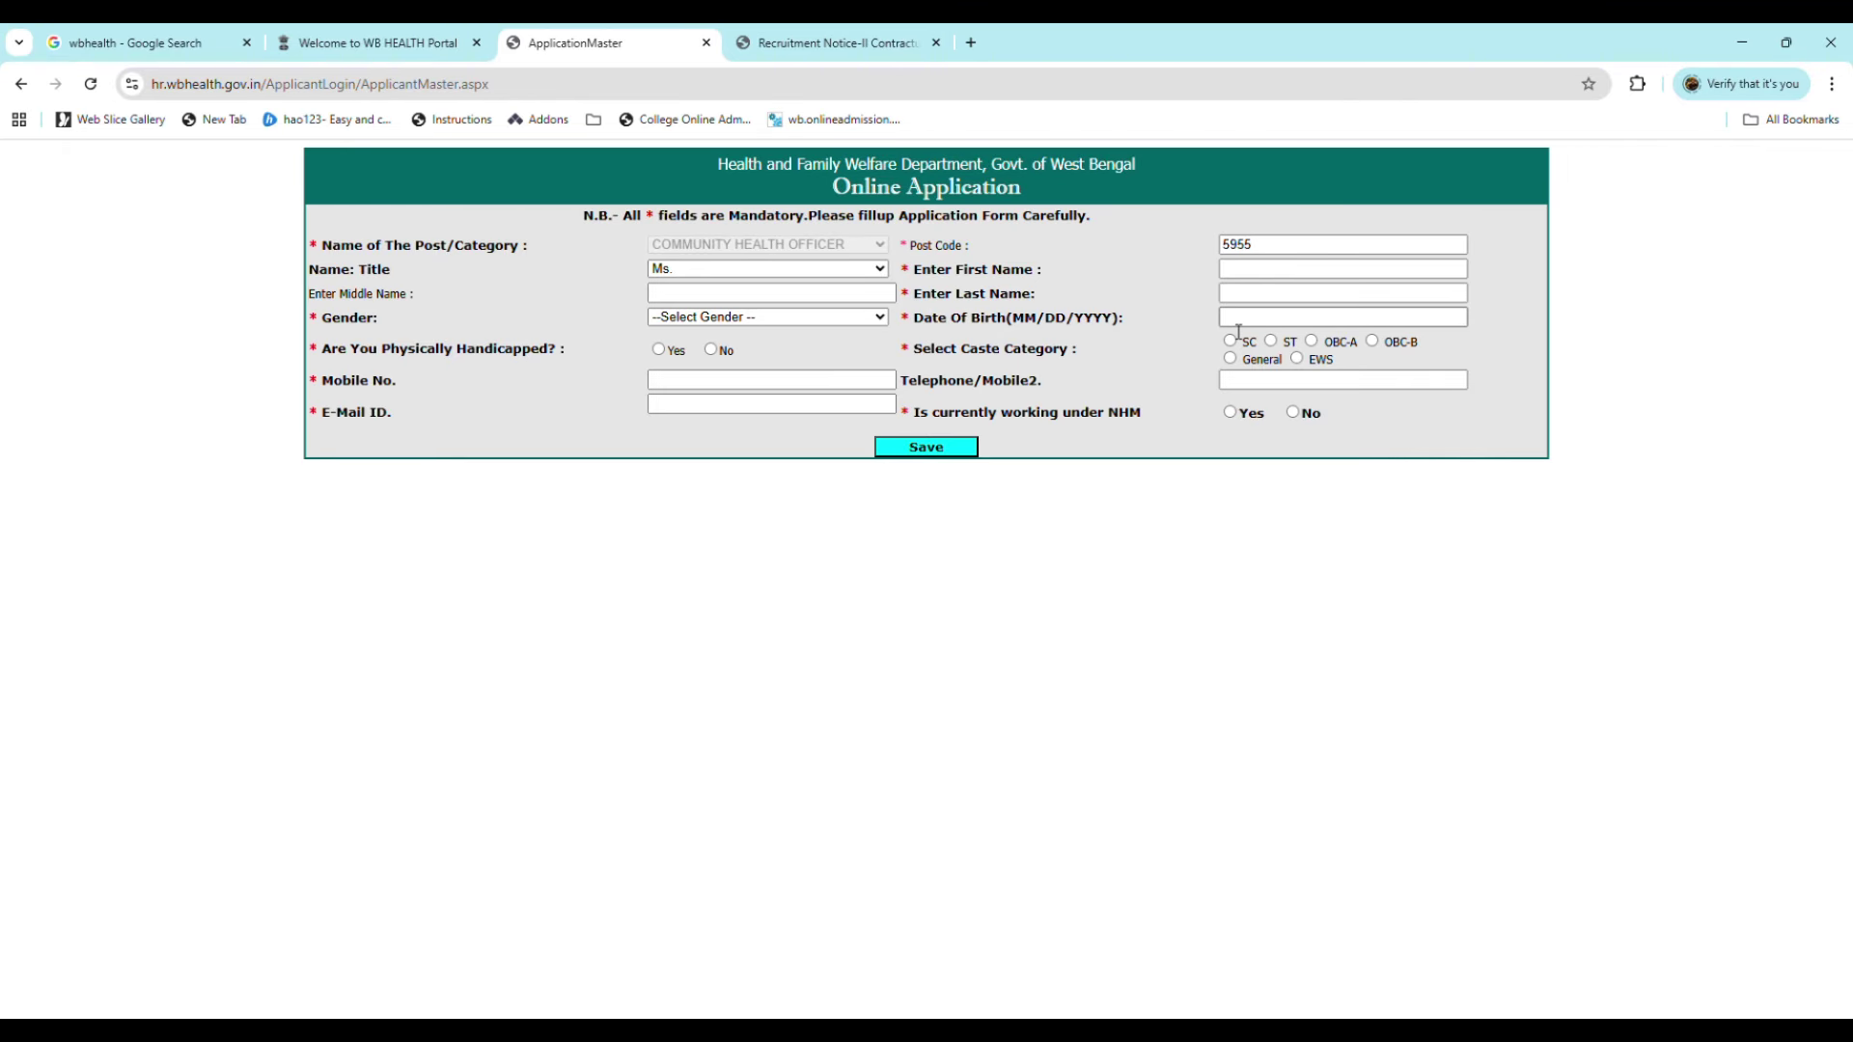
click(1201, 347)
Step: Save the application form and continue from the acknowledgement to the applicant login page
click(932, 449)
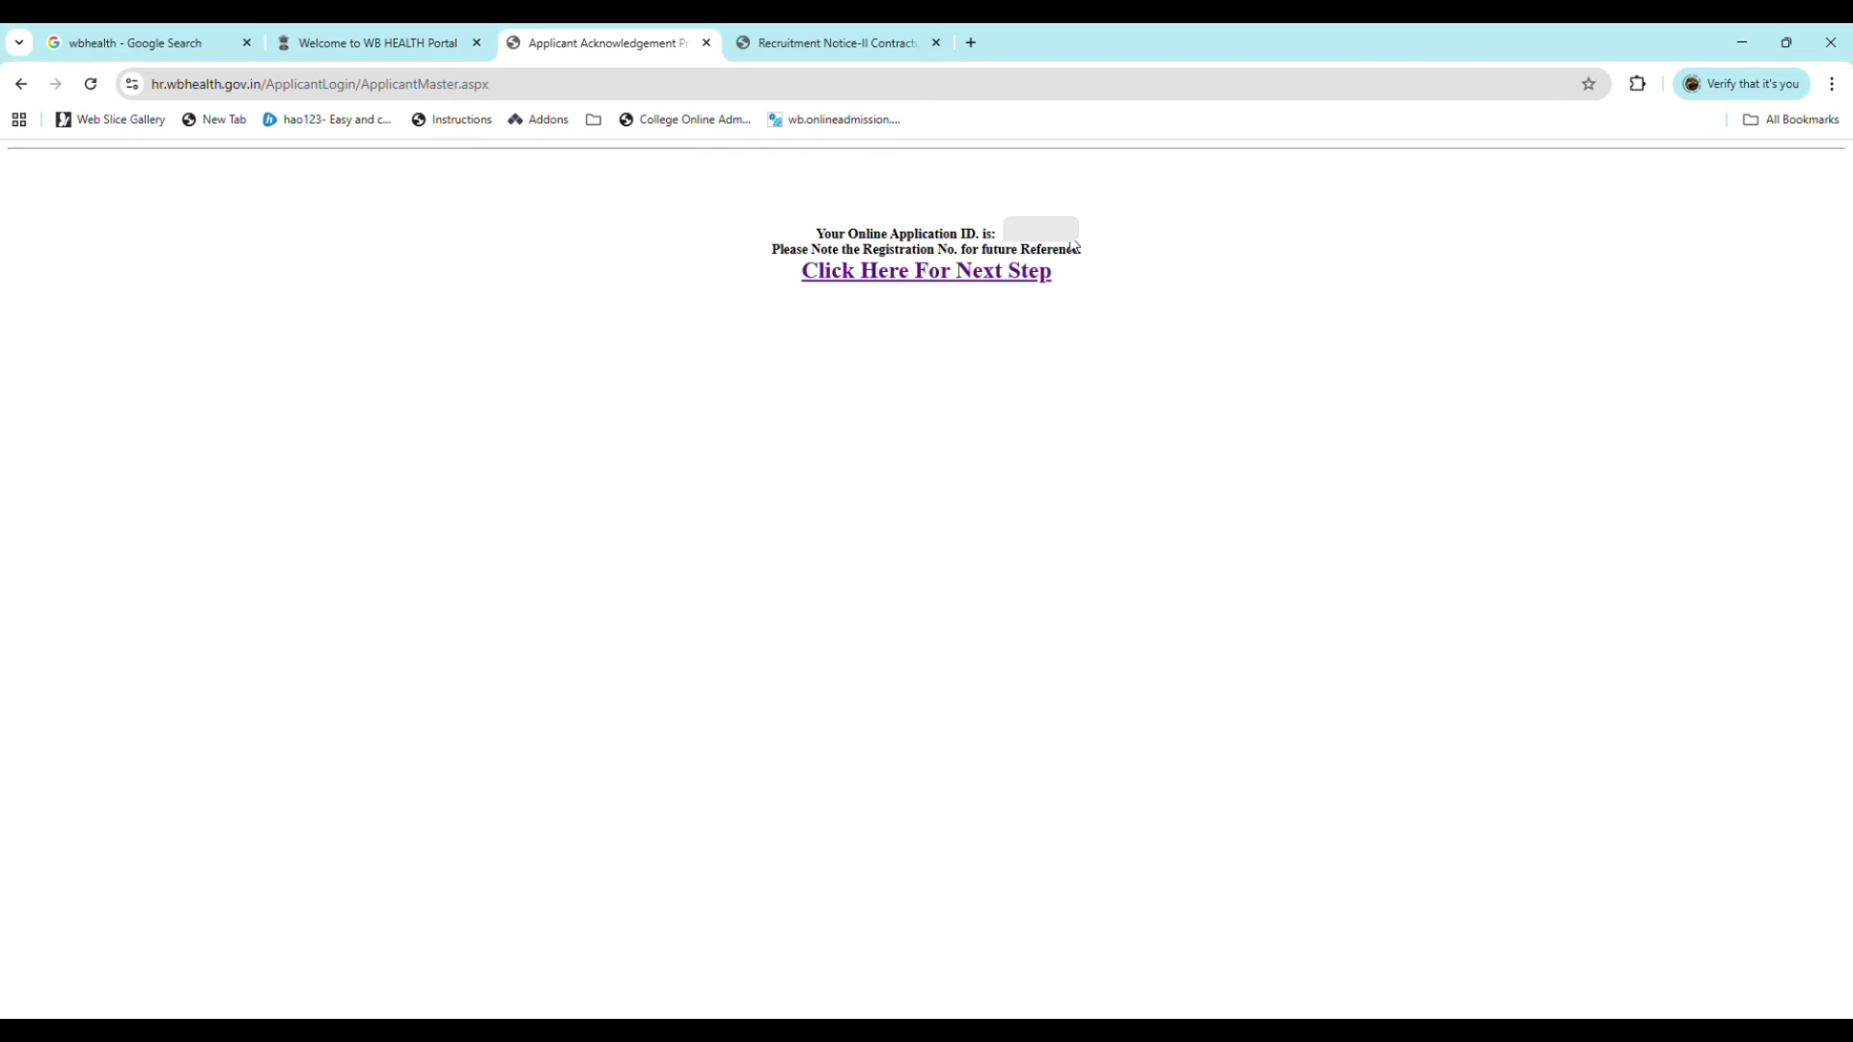
click(931, 279)
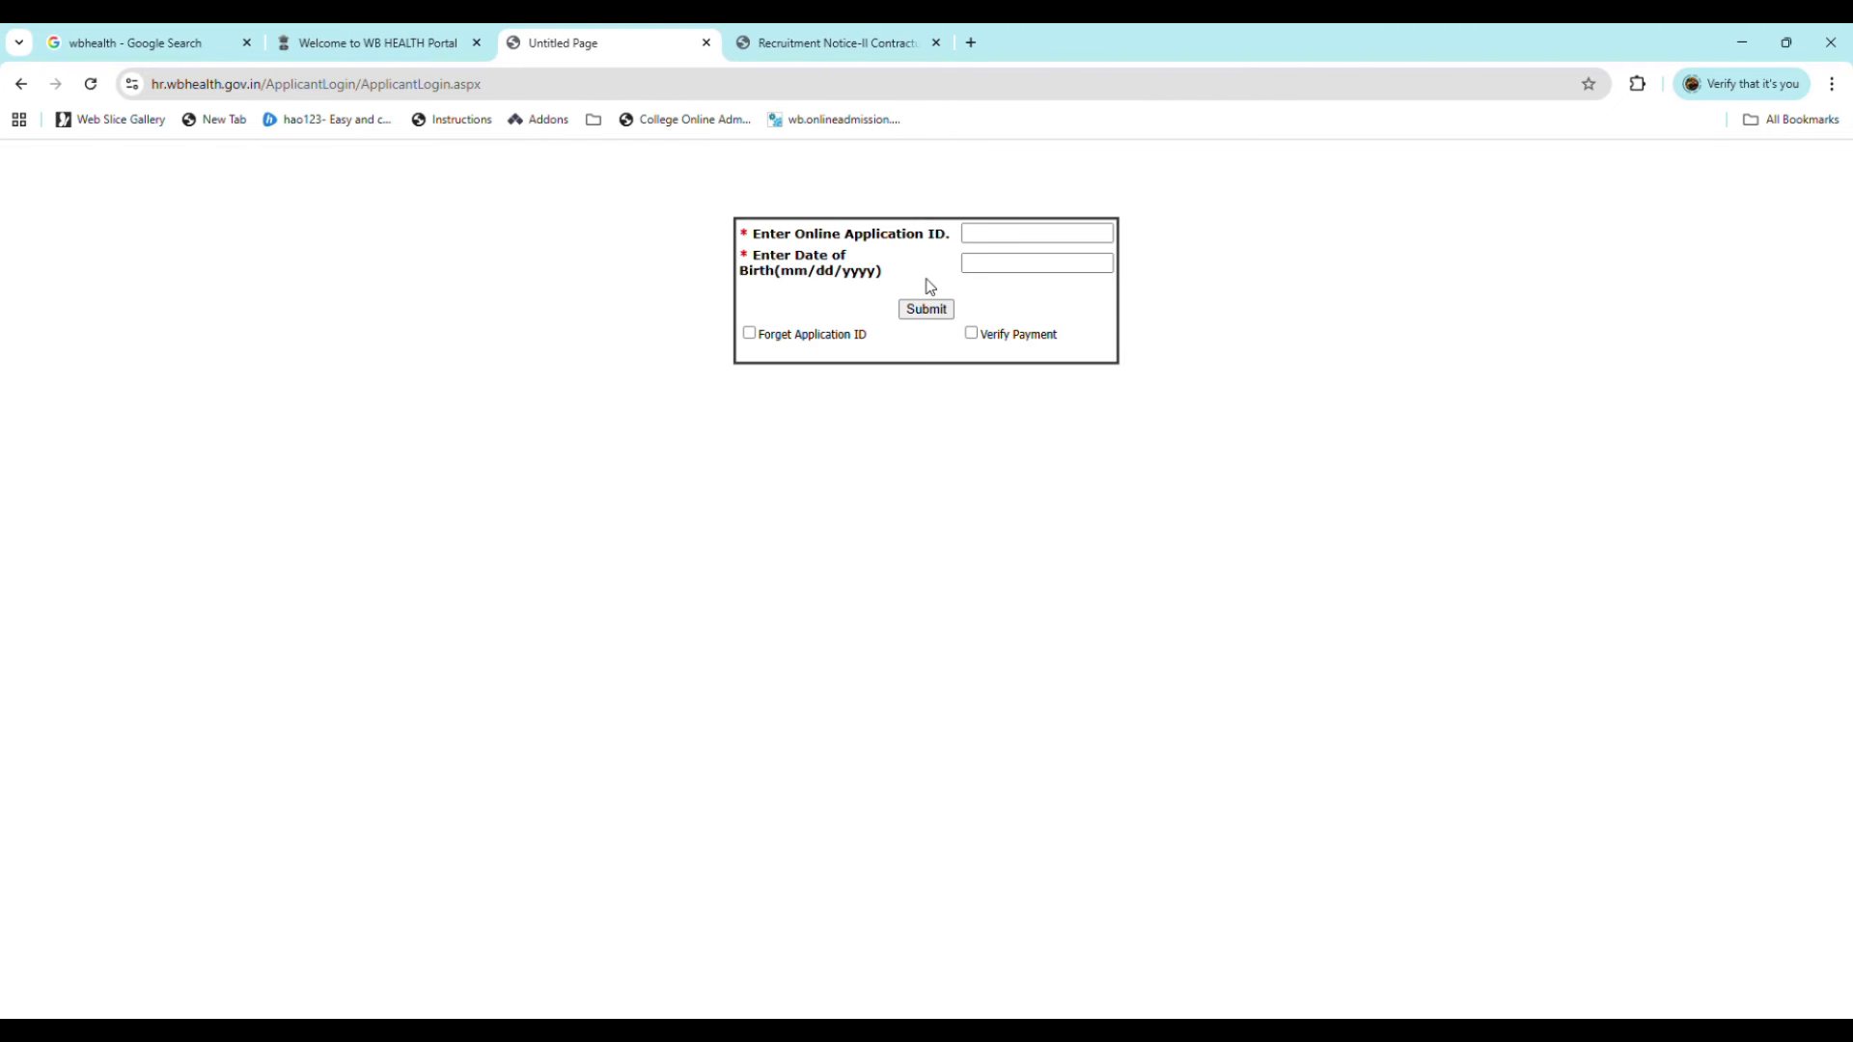
click(1002, 243)
text(123456)
click(1038, 263)
click(1048, 283)
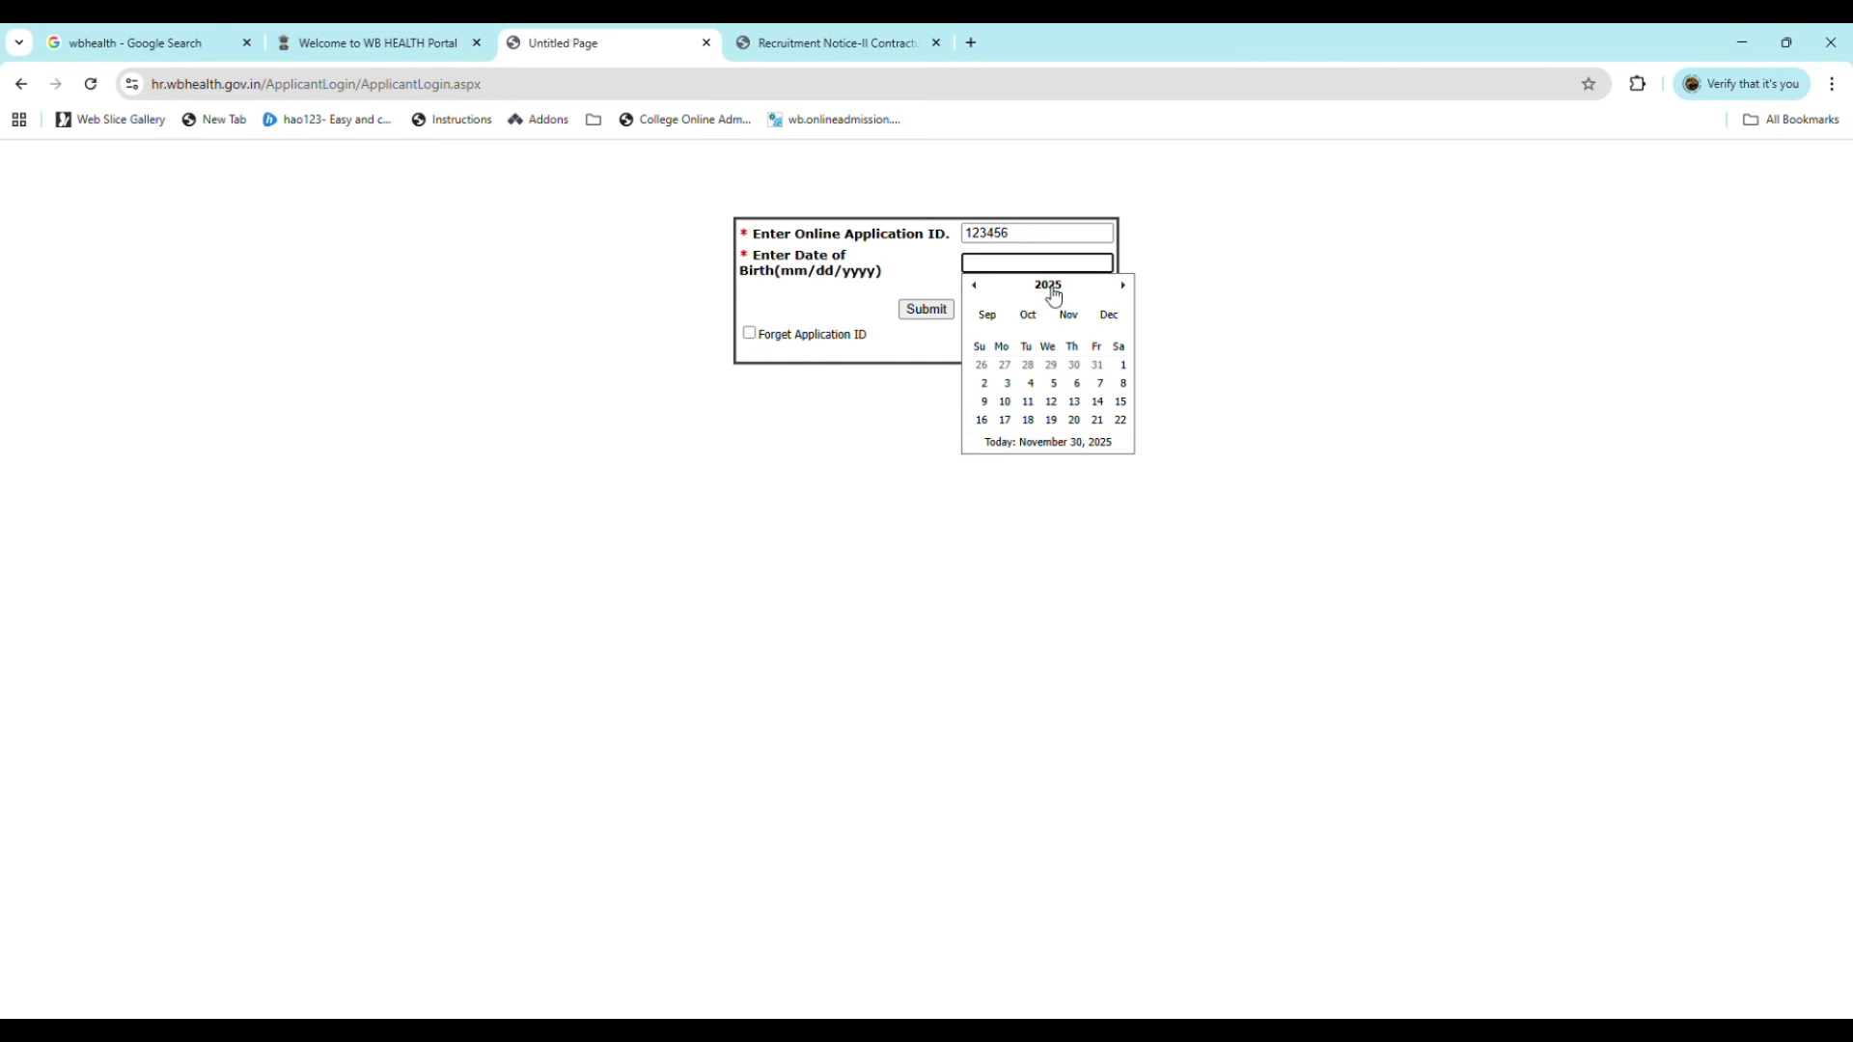
click(1045, 286)
click(976, 285)
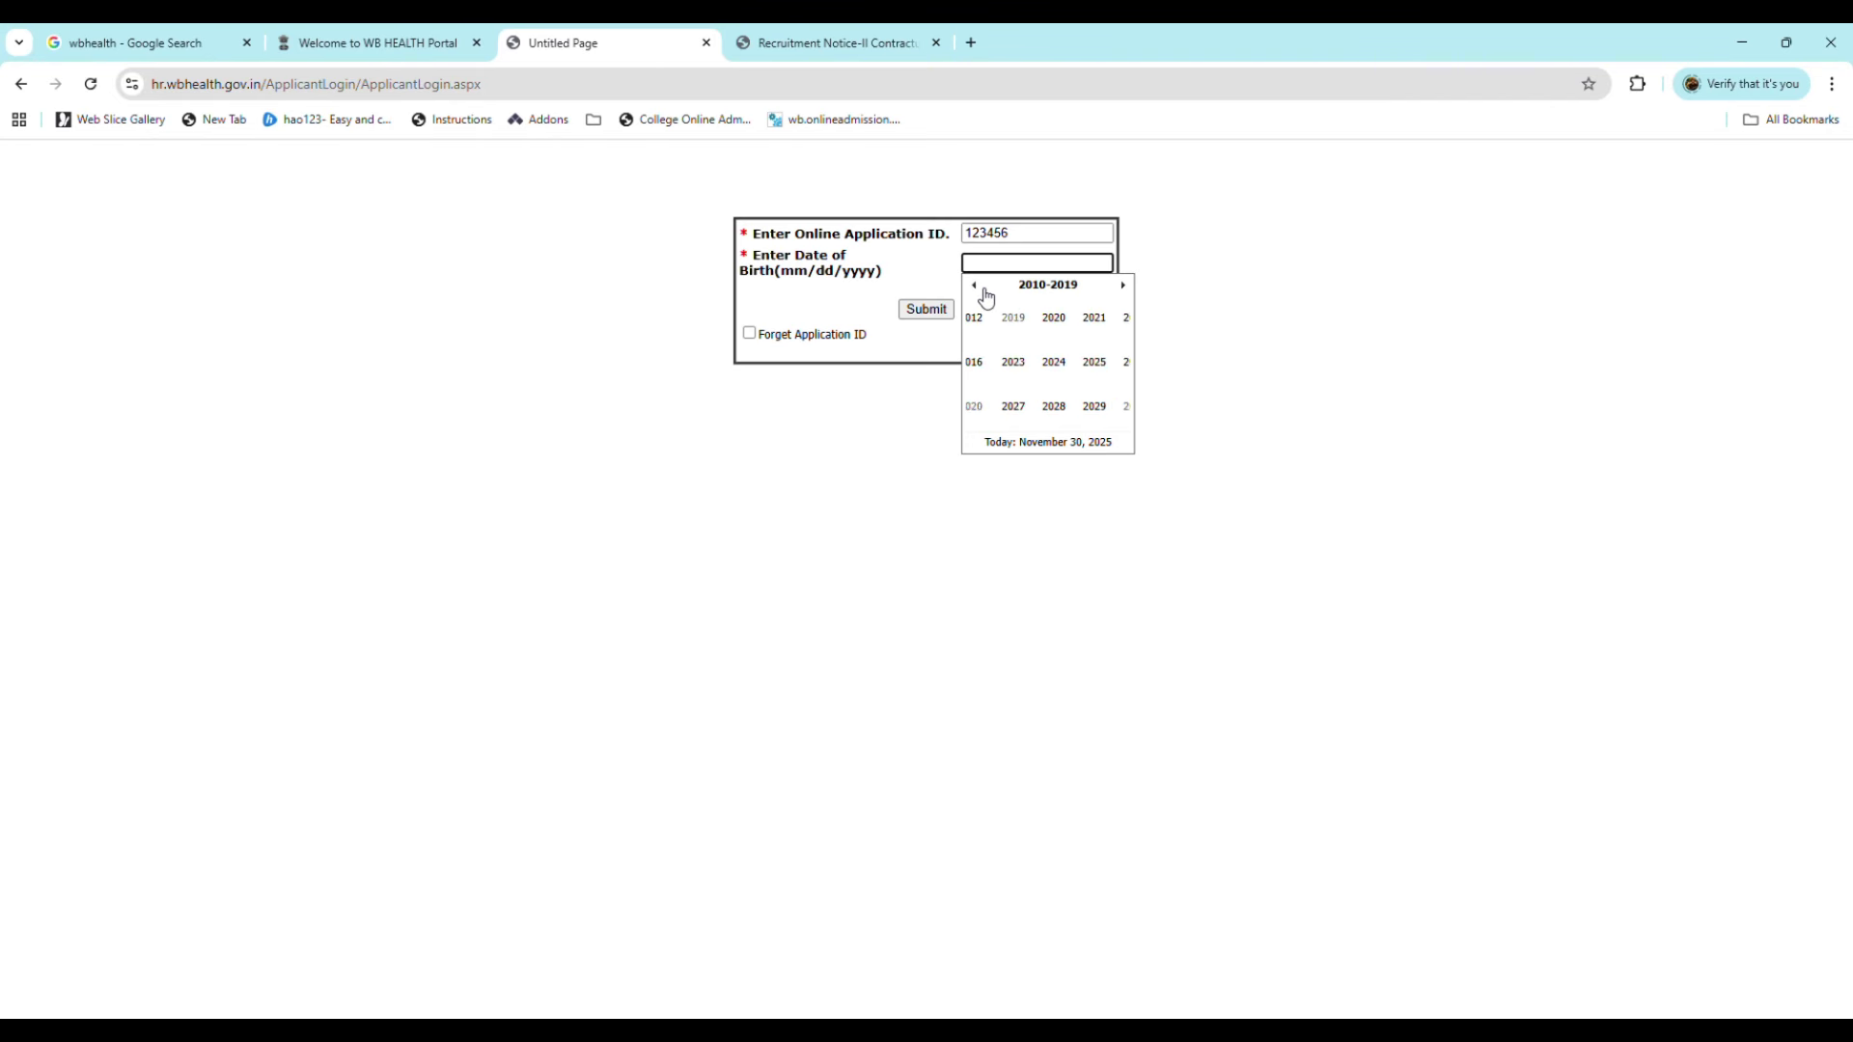
click(981, 287)
click(981, 288)
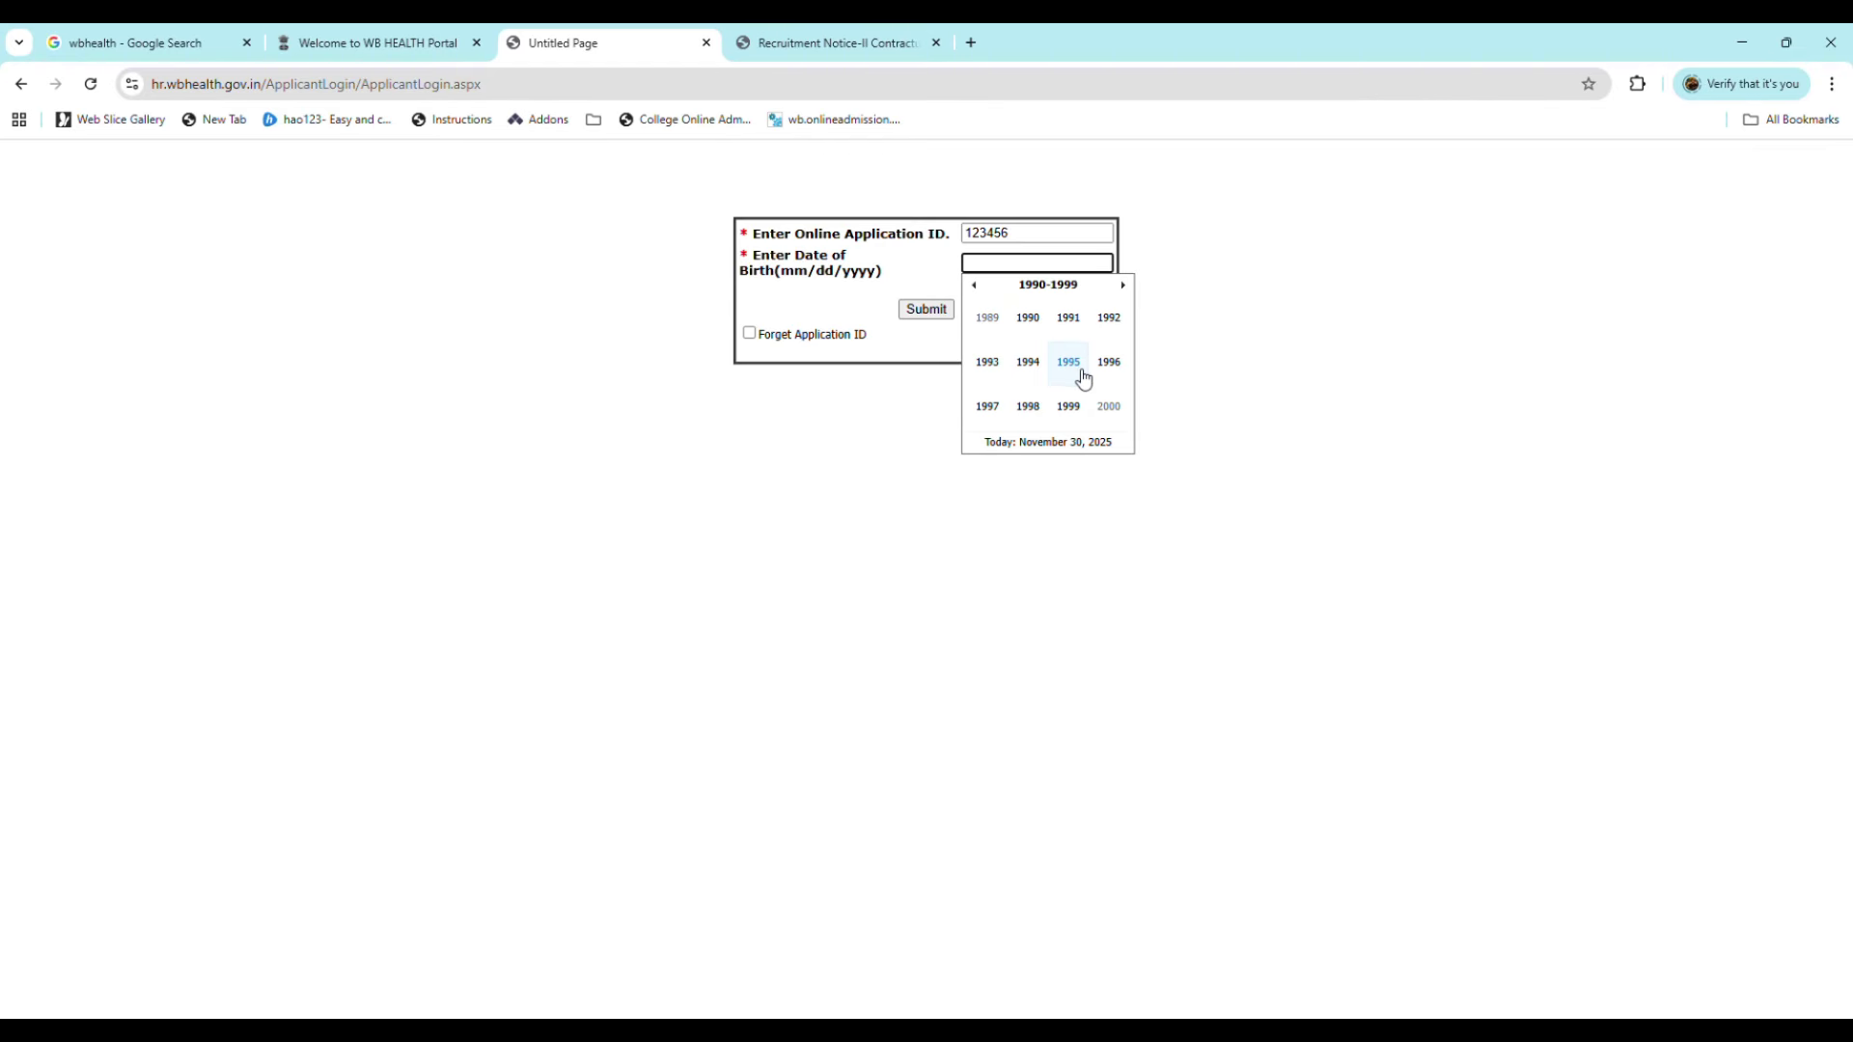
click(1076, 369)
click(1069, 384)
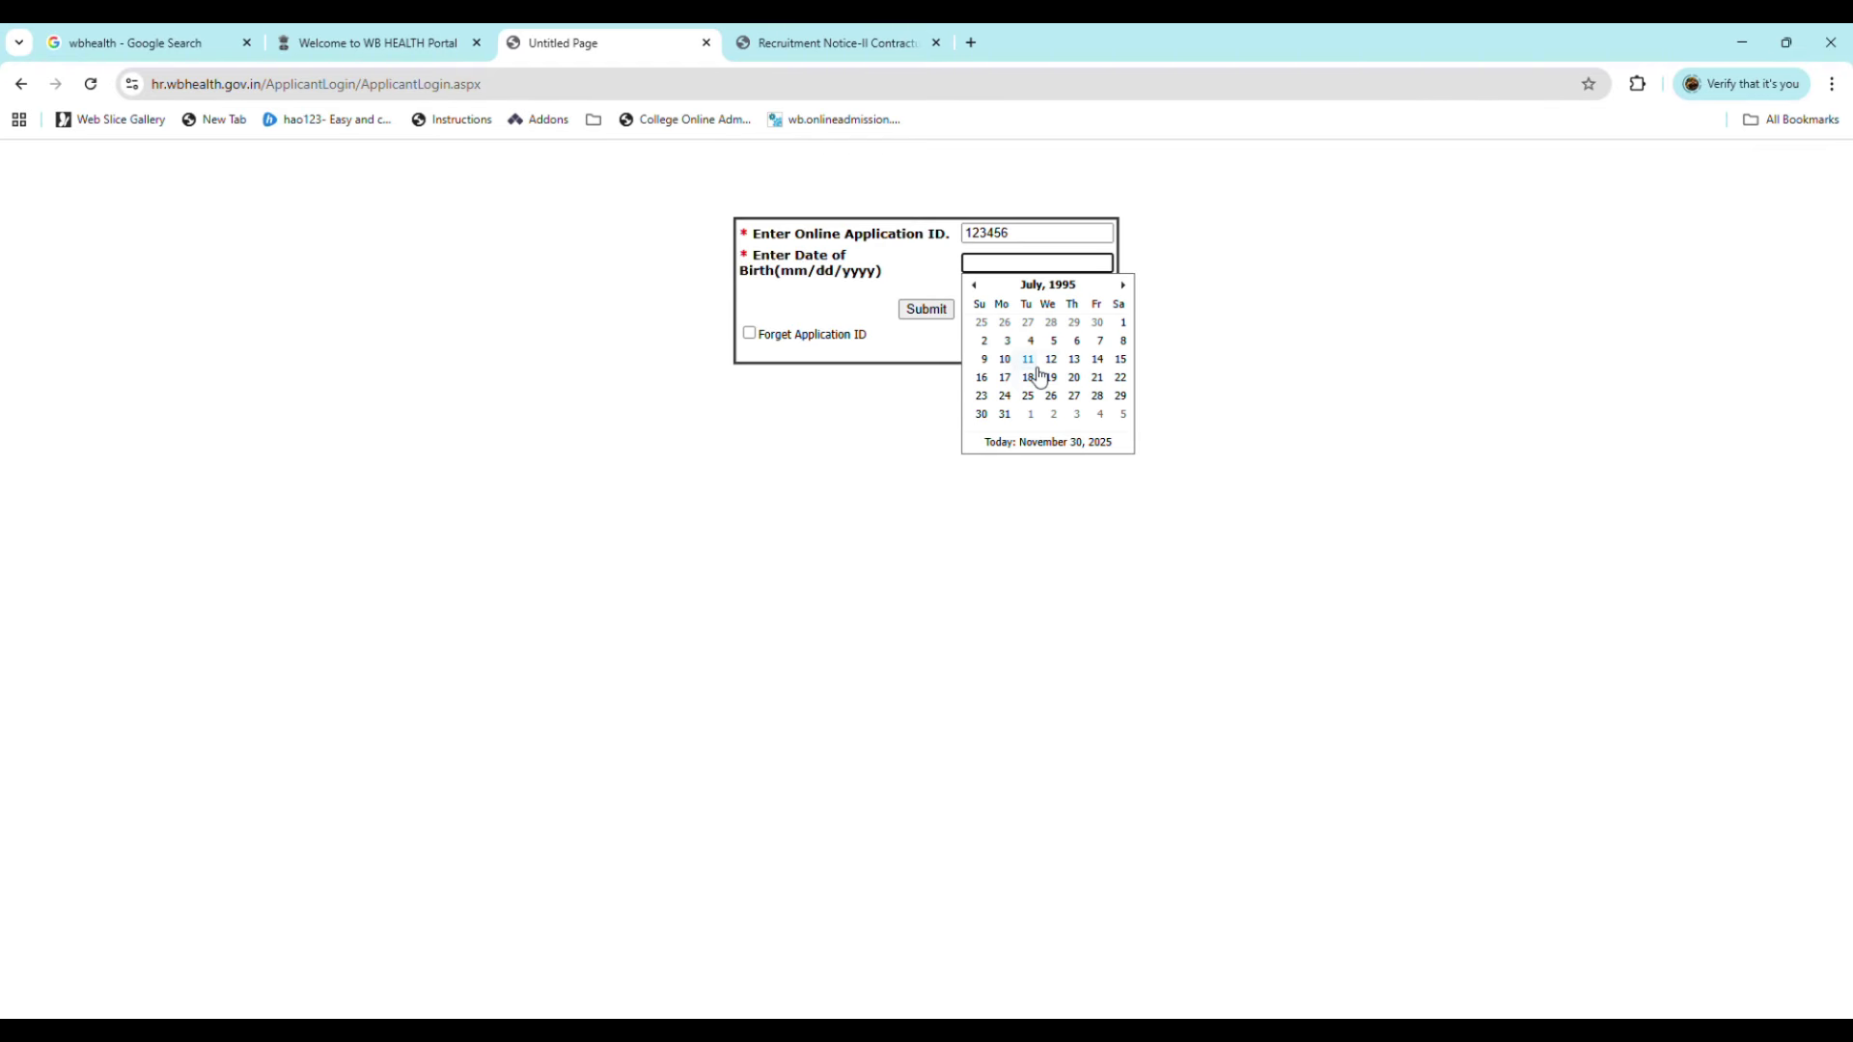
click(1006, 359)
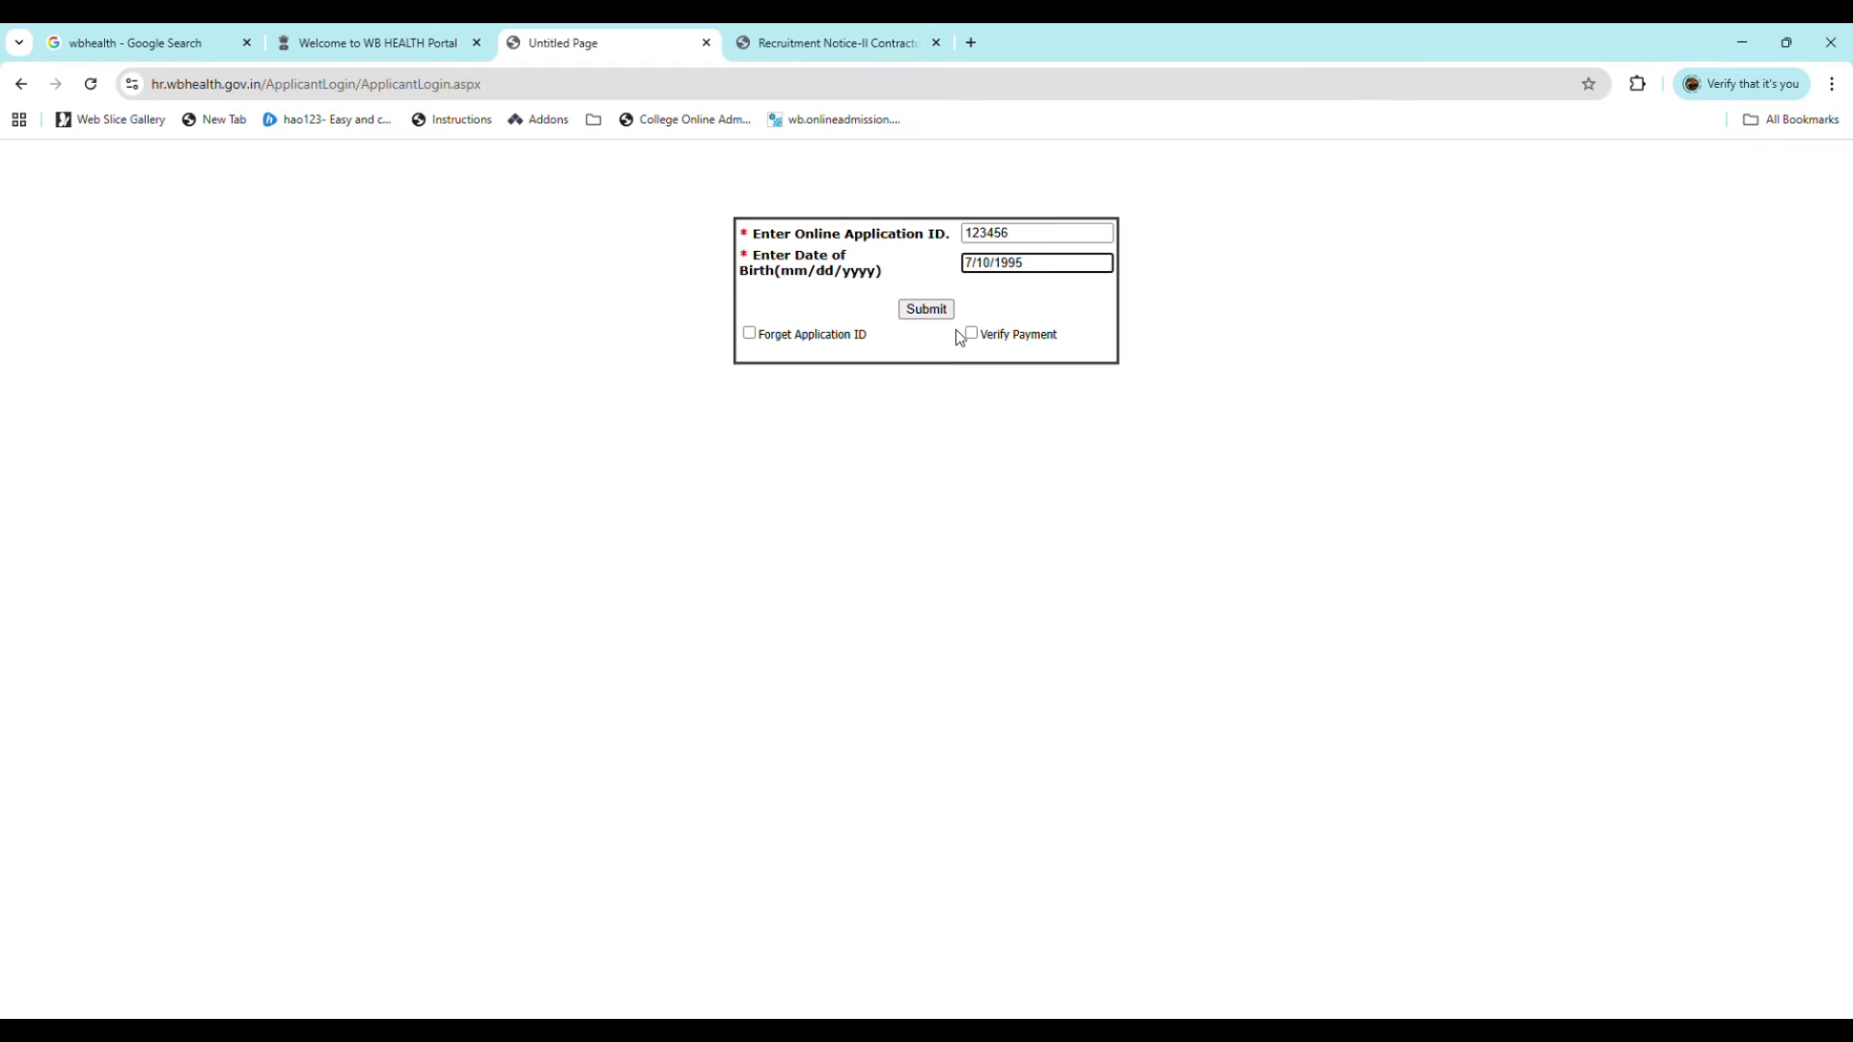
Step: Tick Verify Payment and submit the login to check the payment status
click(969, 335)
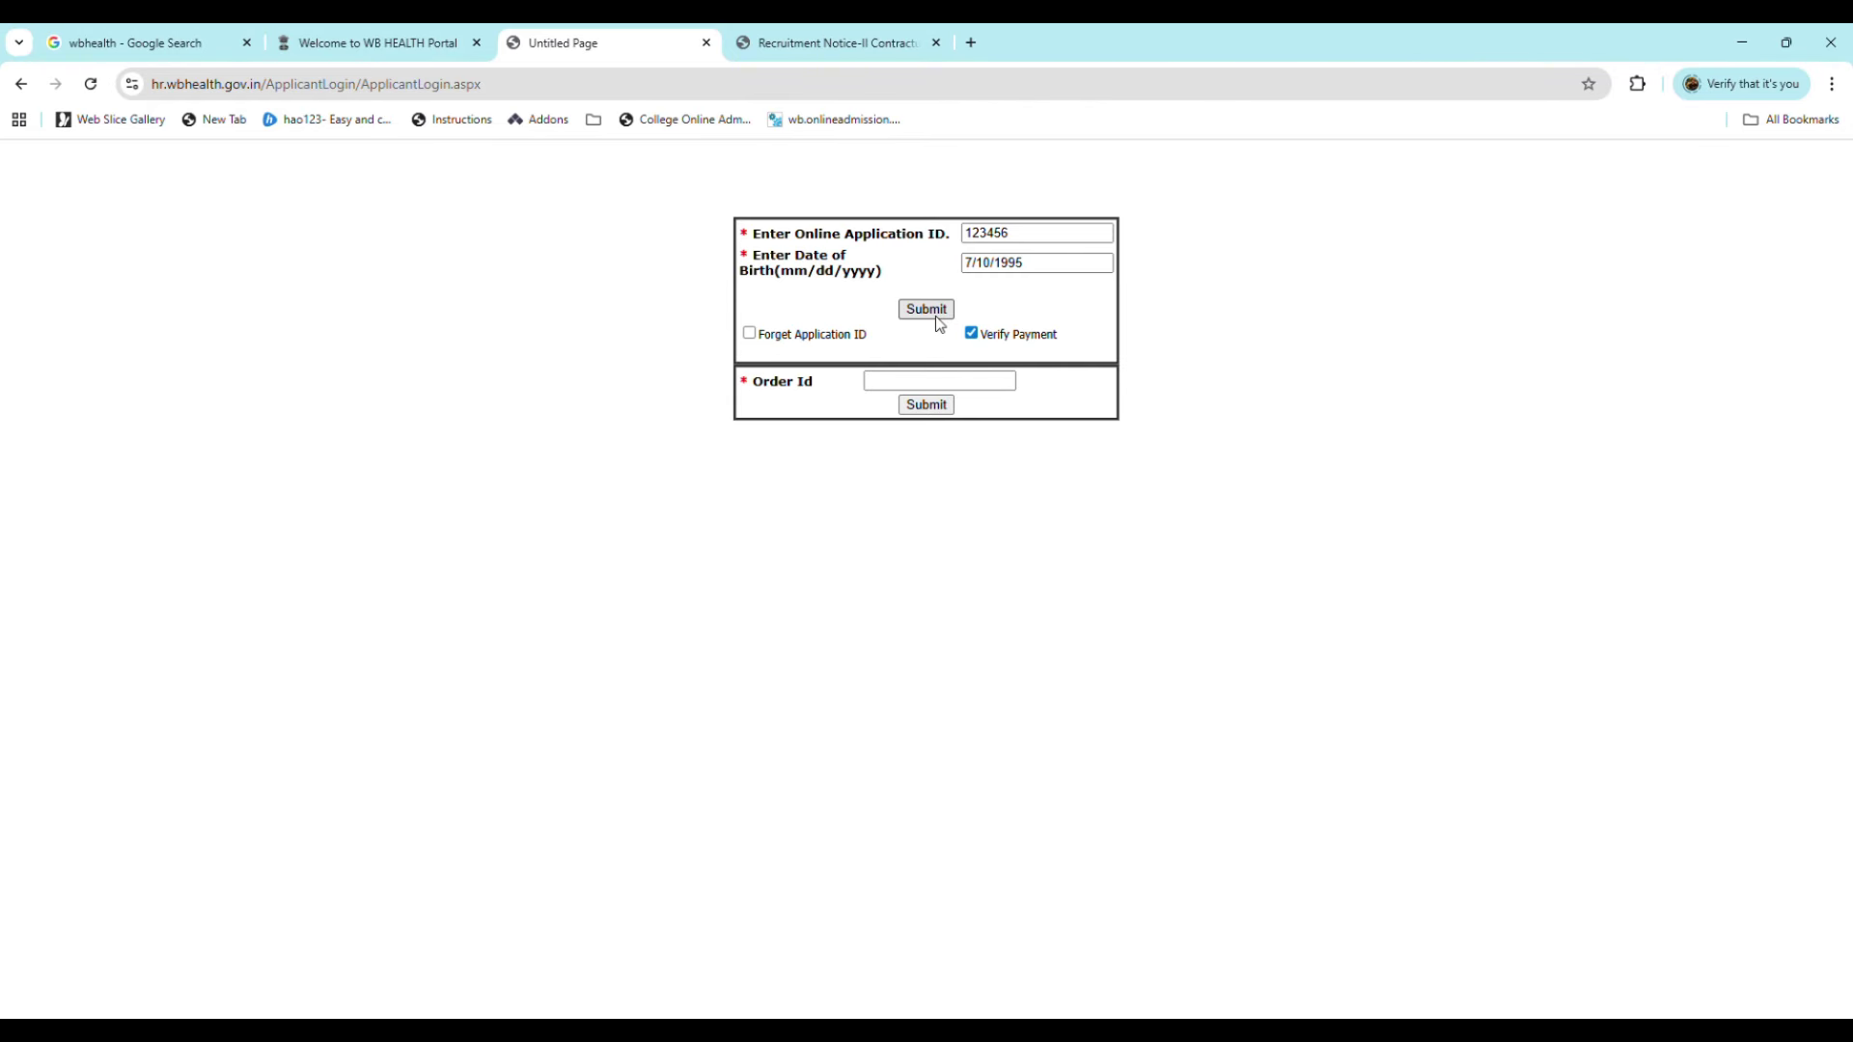
click(937, 318)
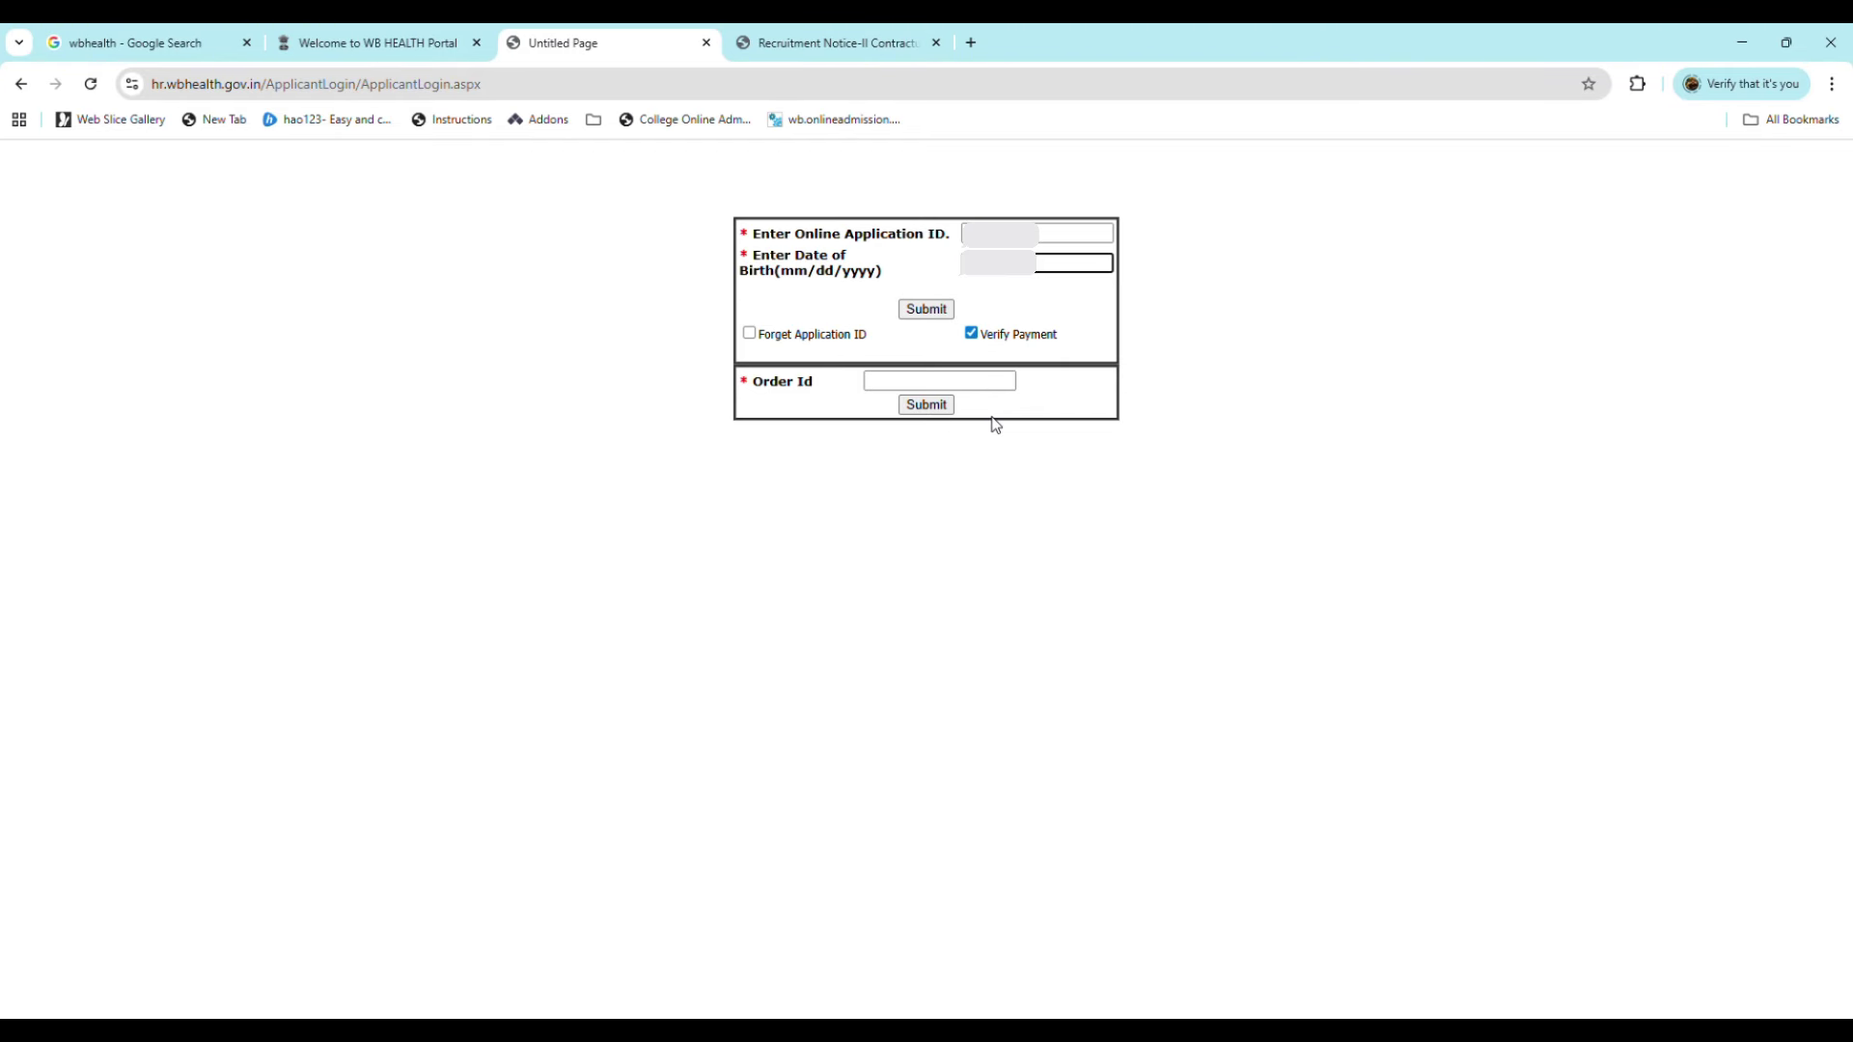
click(932, 311)
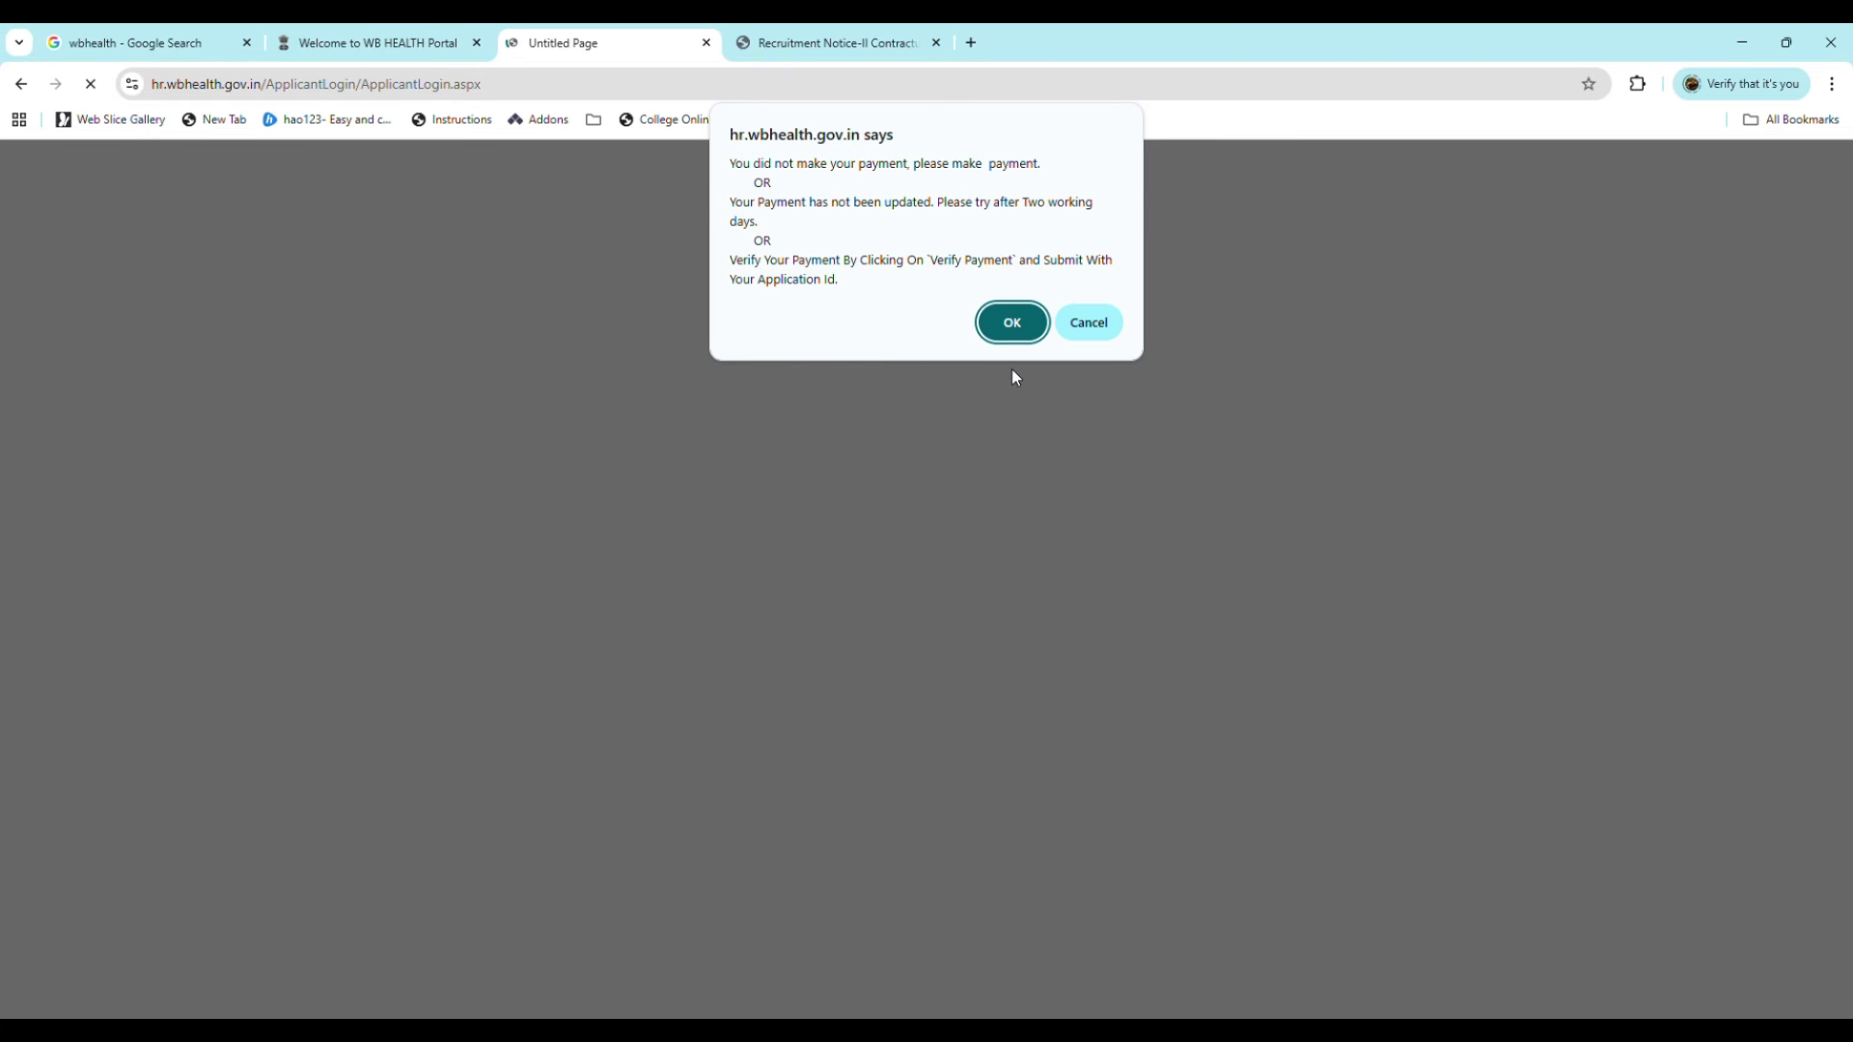
Step: Choose the OnLine payment mode and accept the Order ID to reach the ₹50 BillDesk checkout
click(1012, 324)
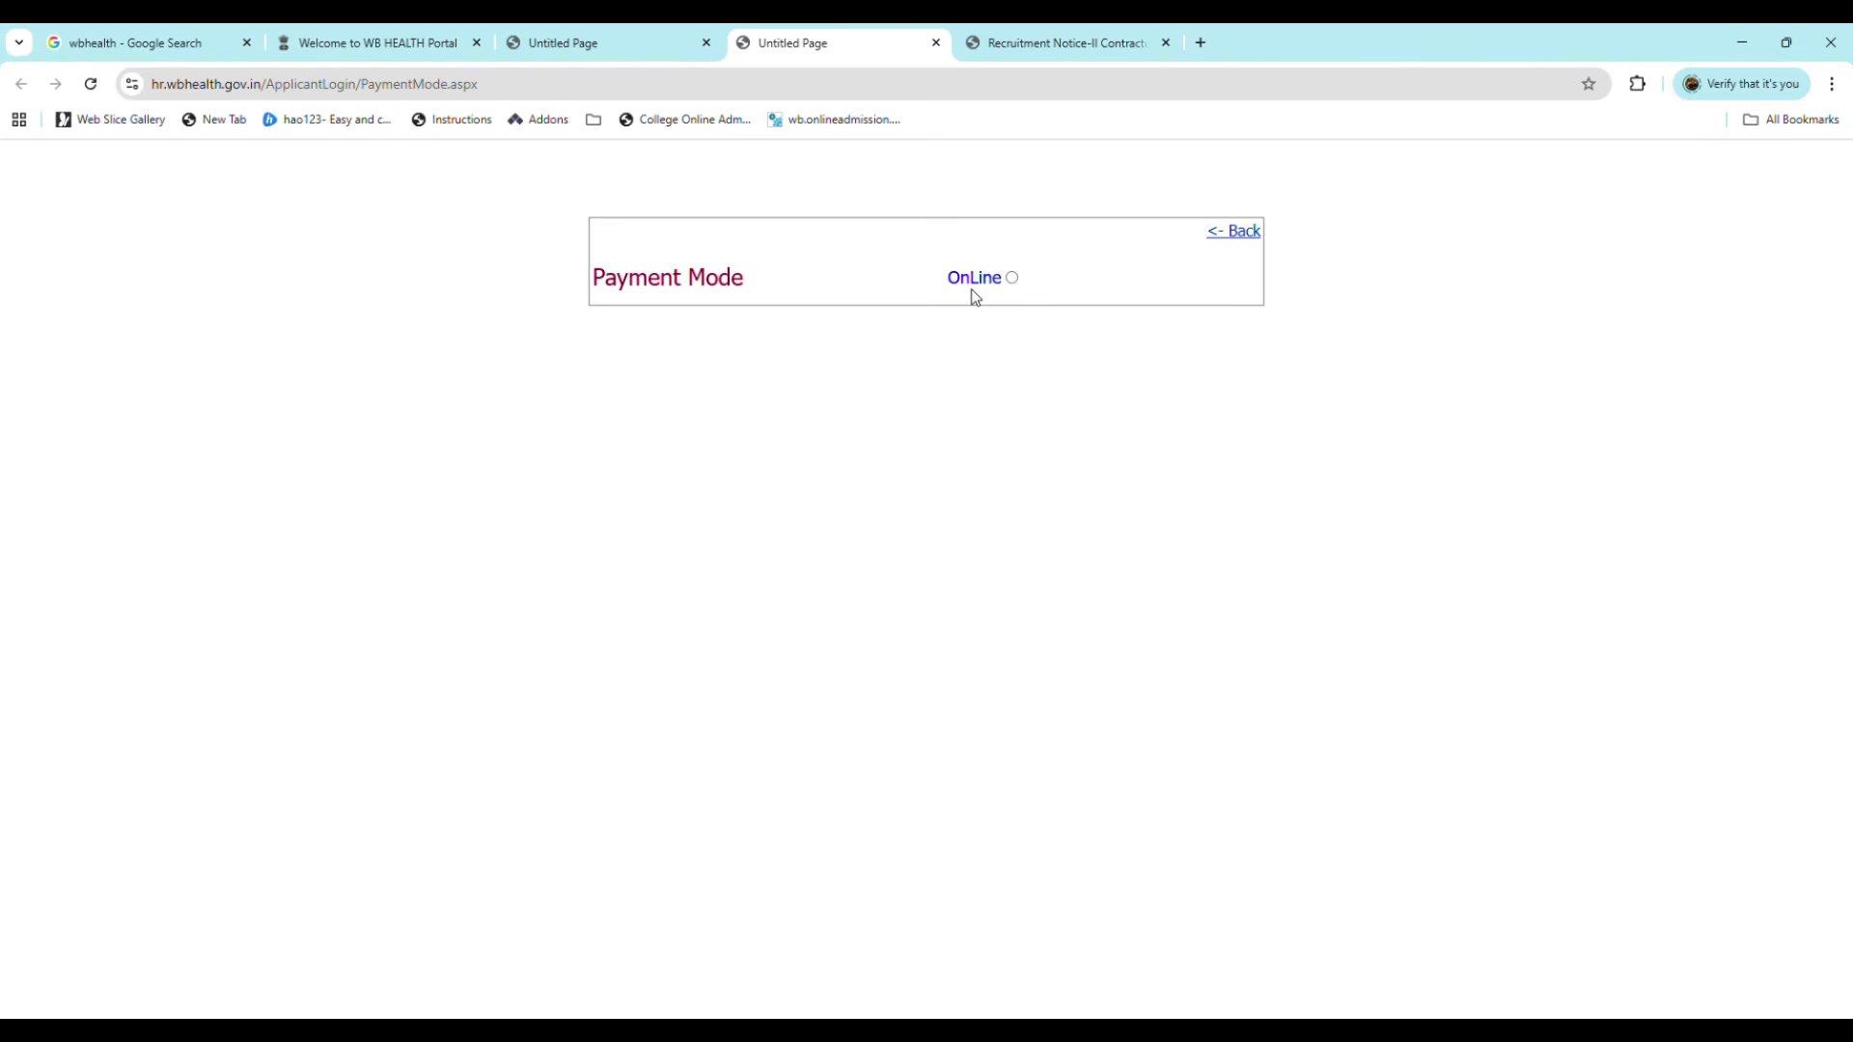
click(1013, 279)
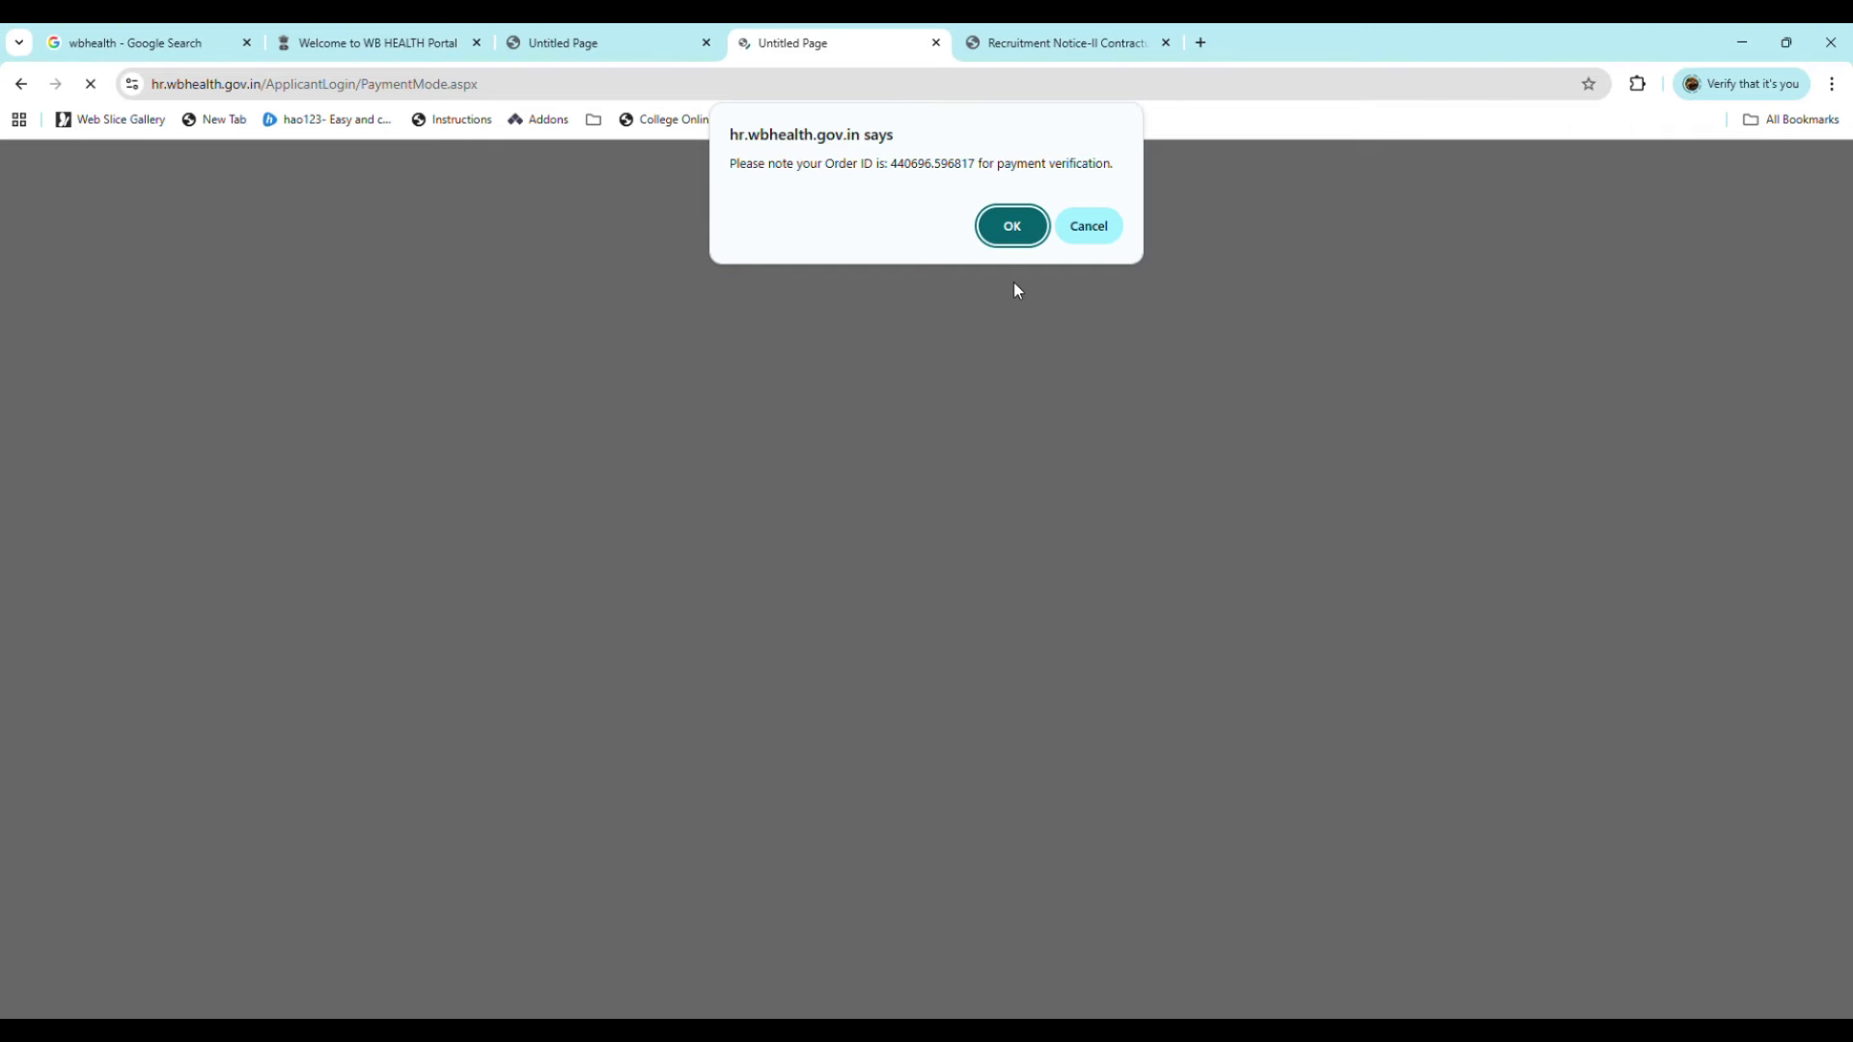
click(1004, 229)
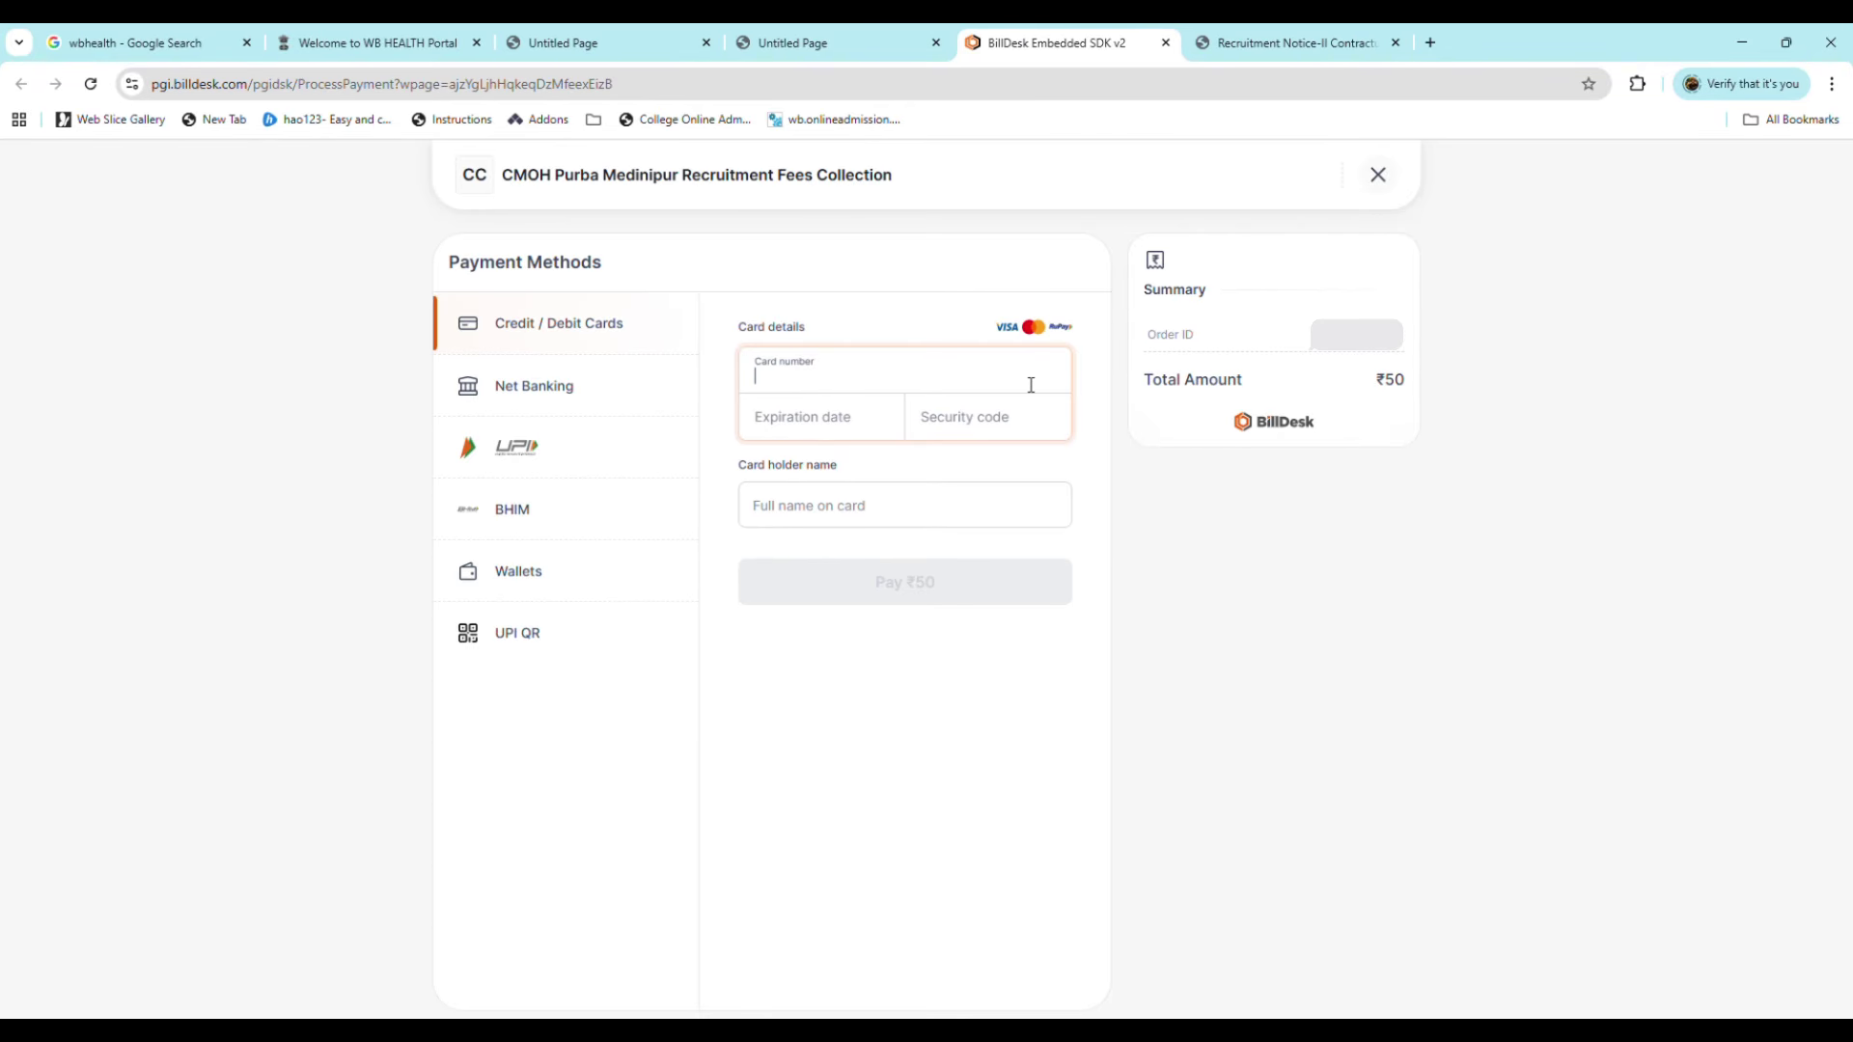
Step: Look through the net banking, UPI, BHIM, wallet and UPI QR payment options
click(560, 386)
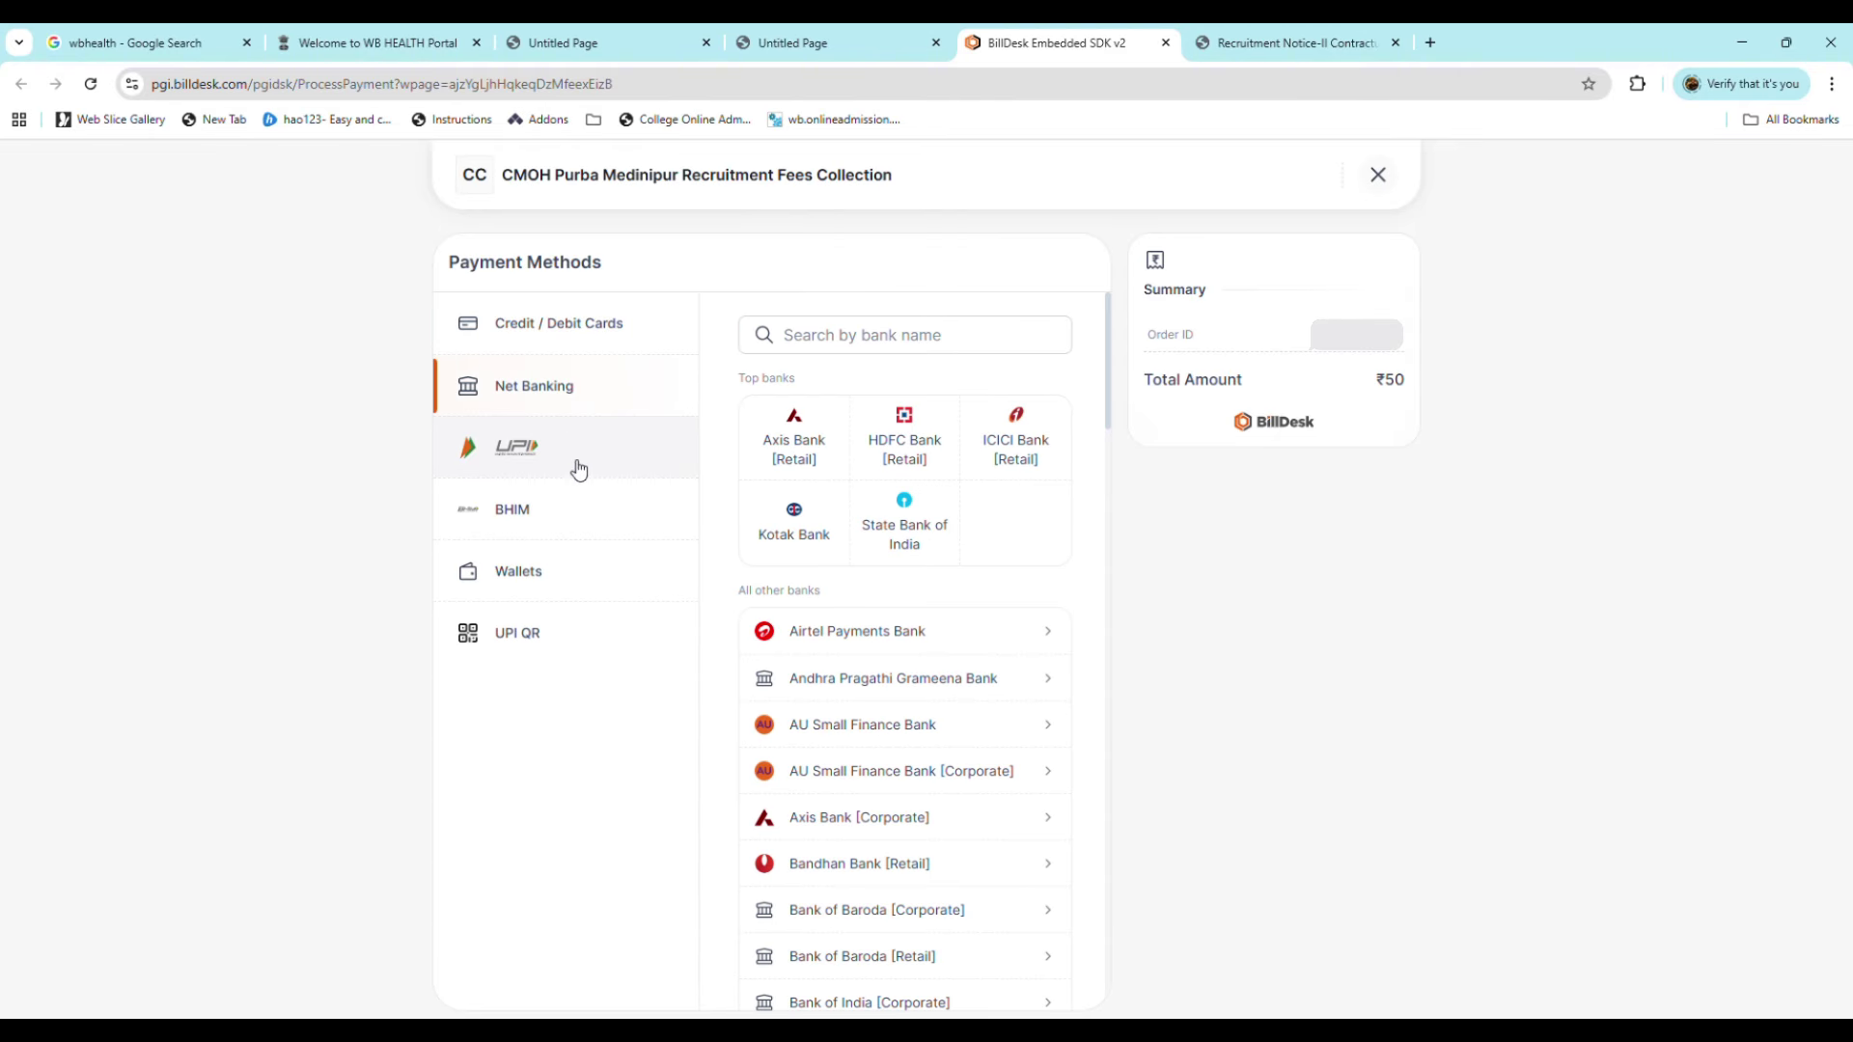
click(584, 463)
click(590, 516)
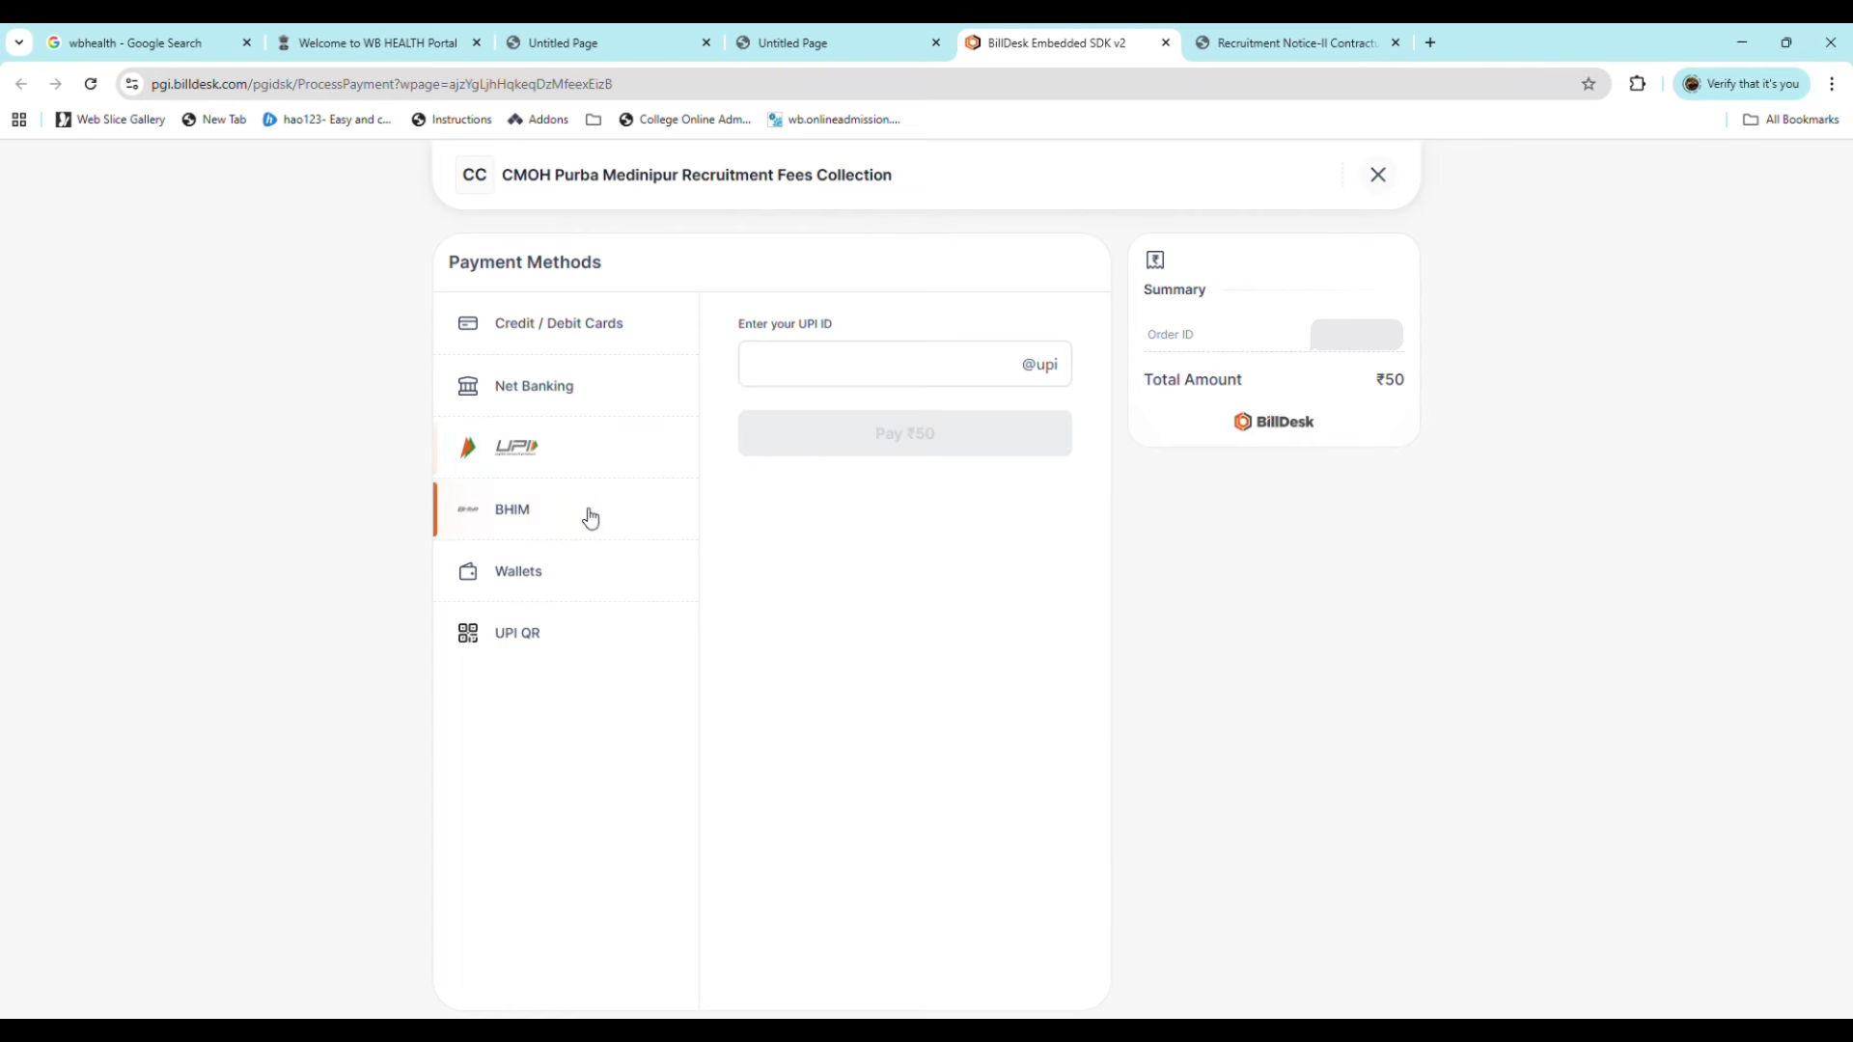
click(582, 585)
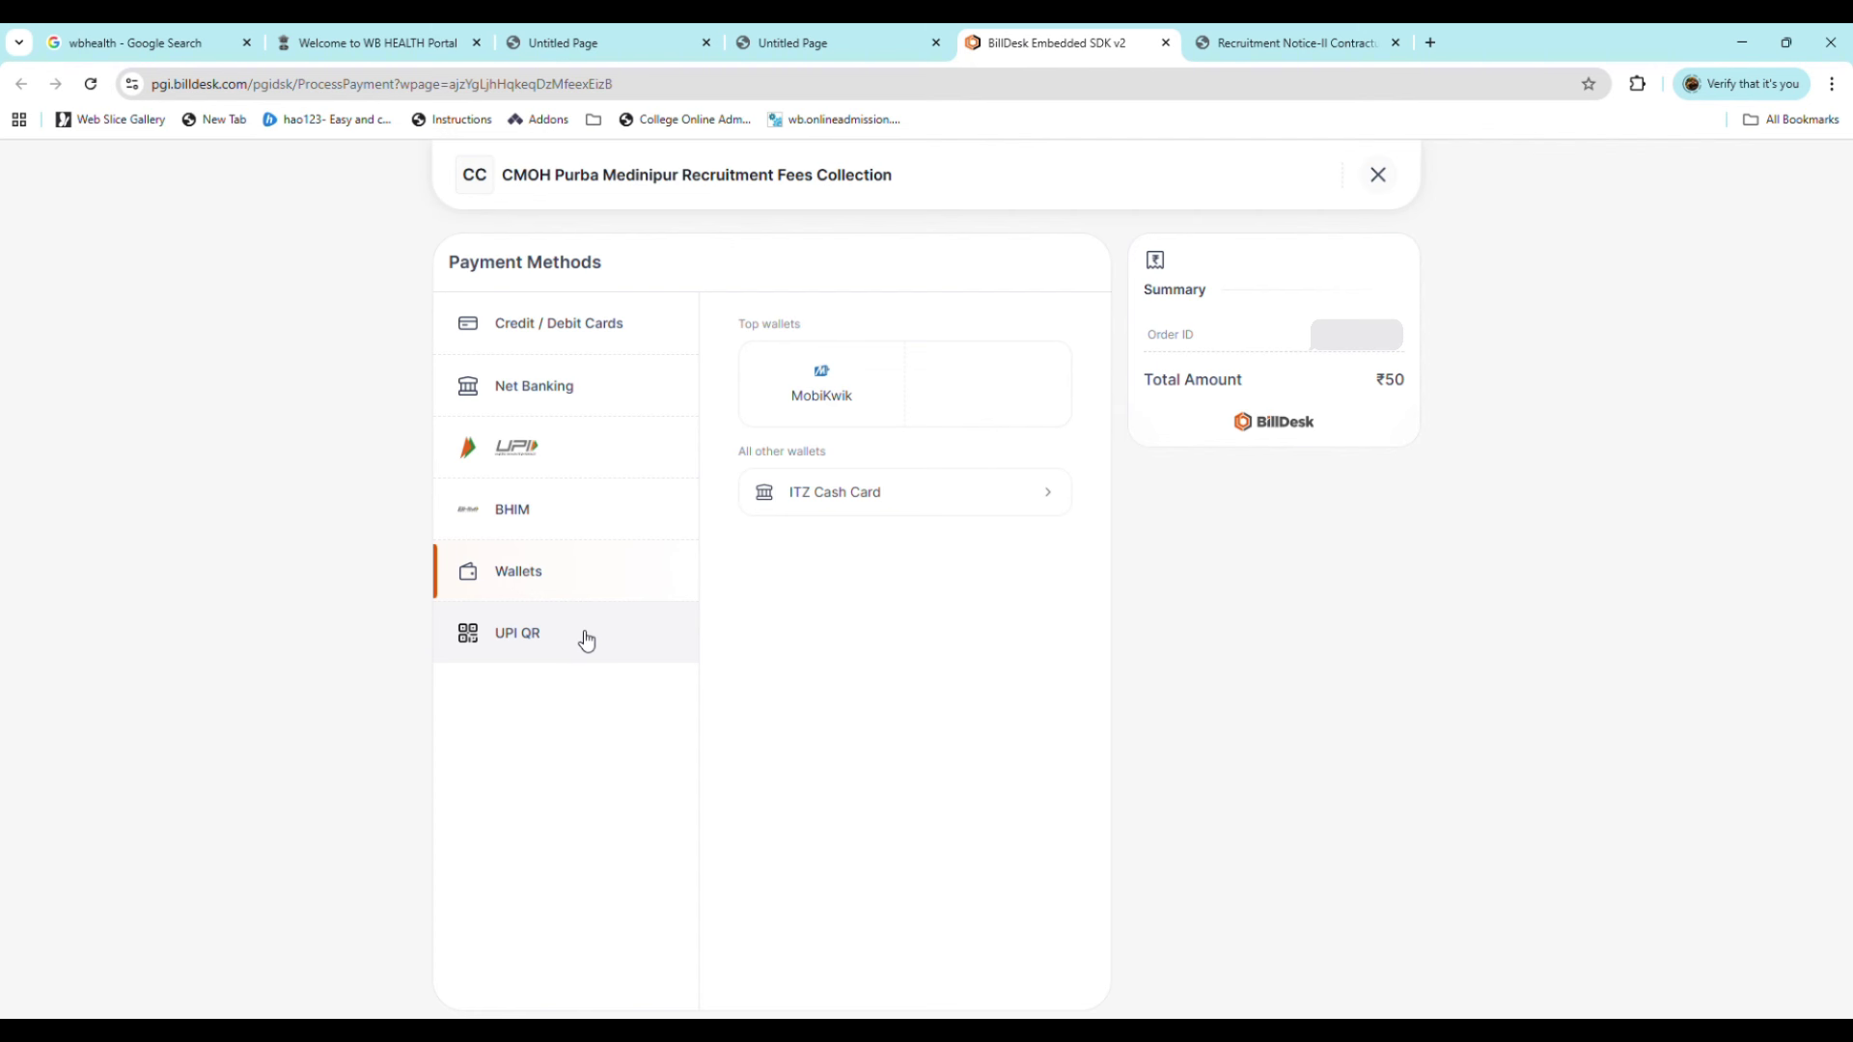
click(585, 637)
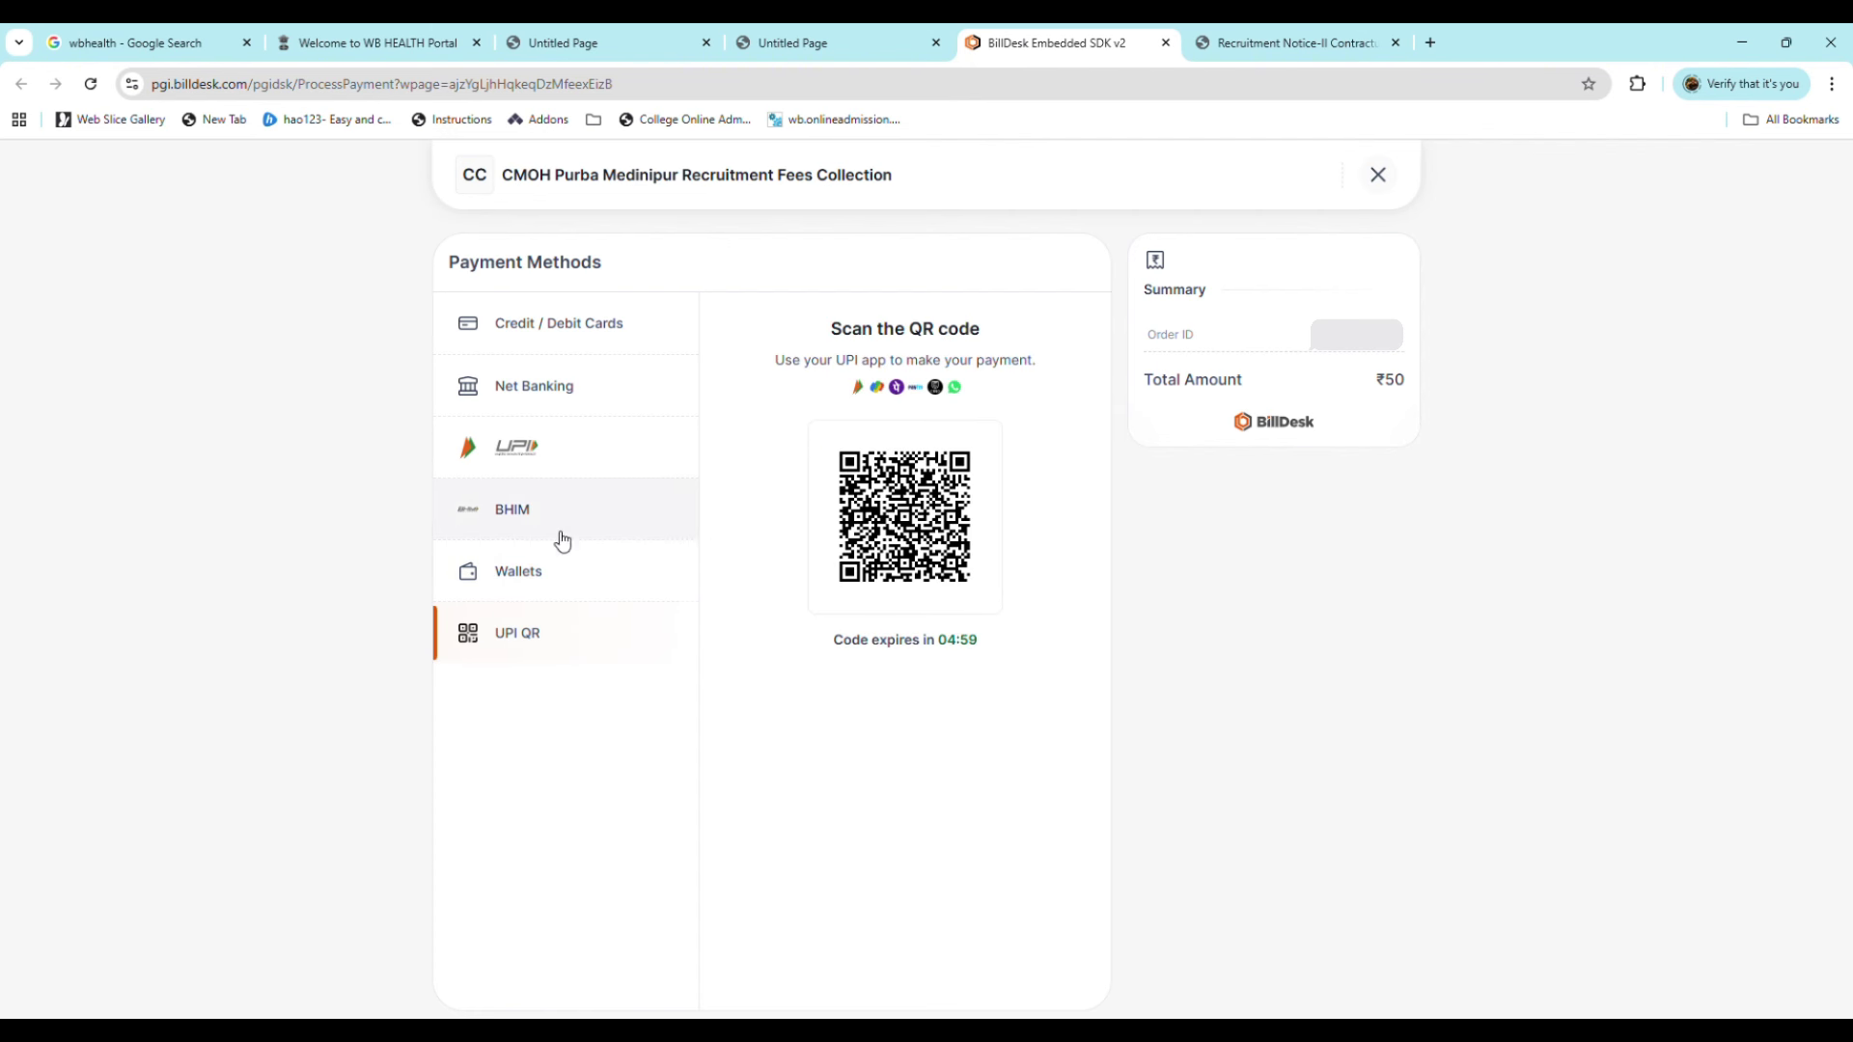
click(575, 457)
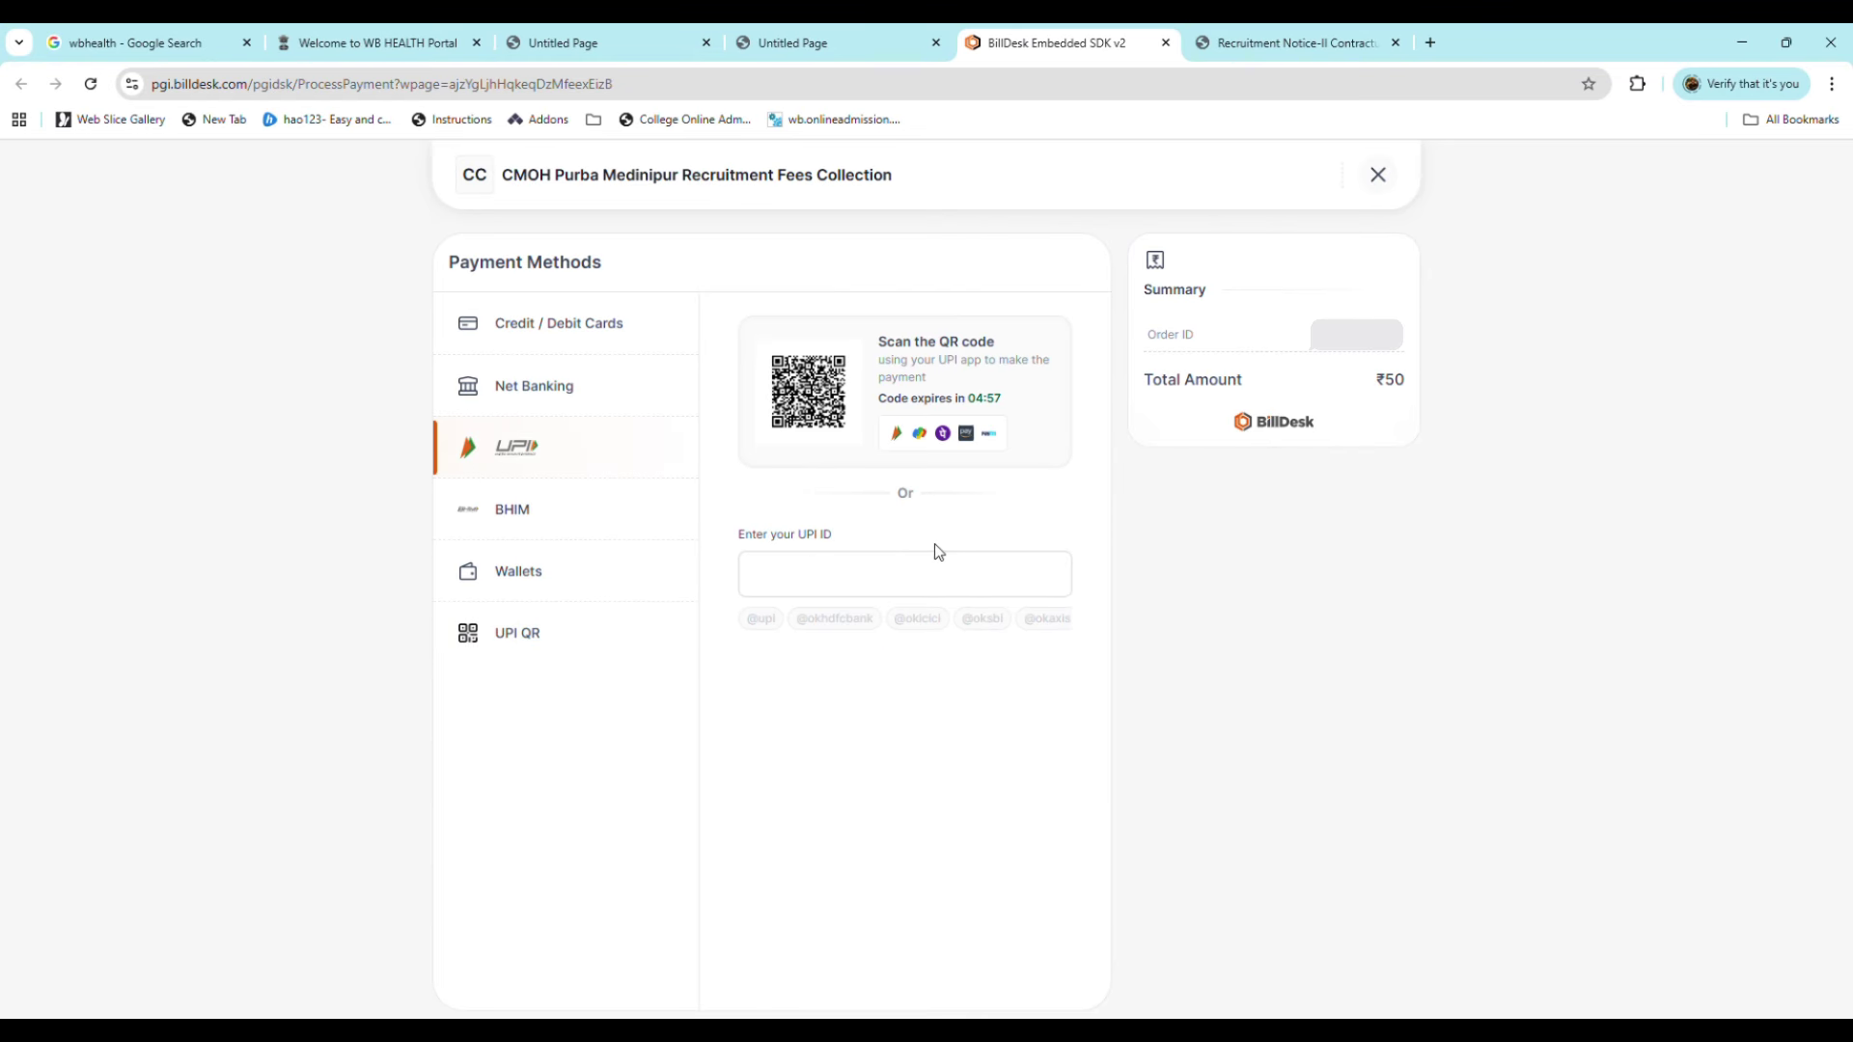
click(941, 576)
key(ctrl+v)
click(930, 613)
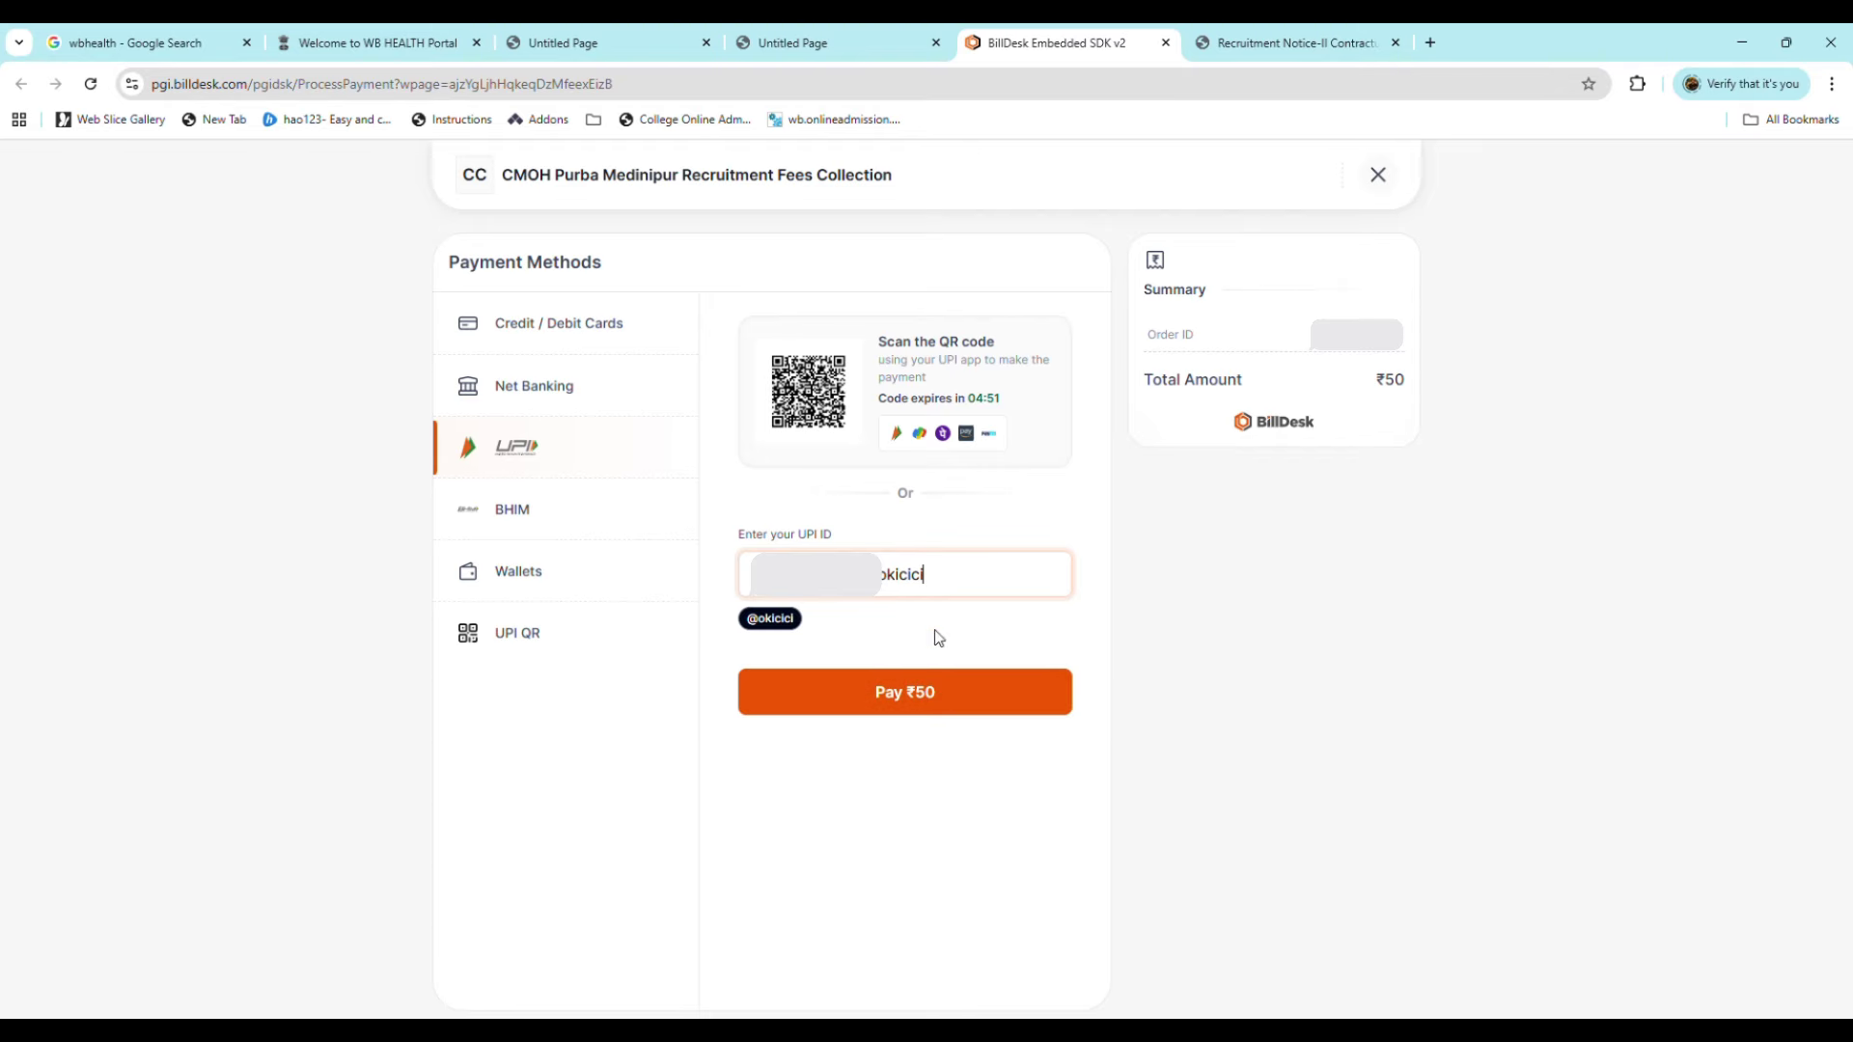
click(963, 693)
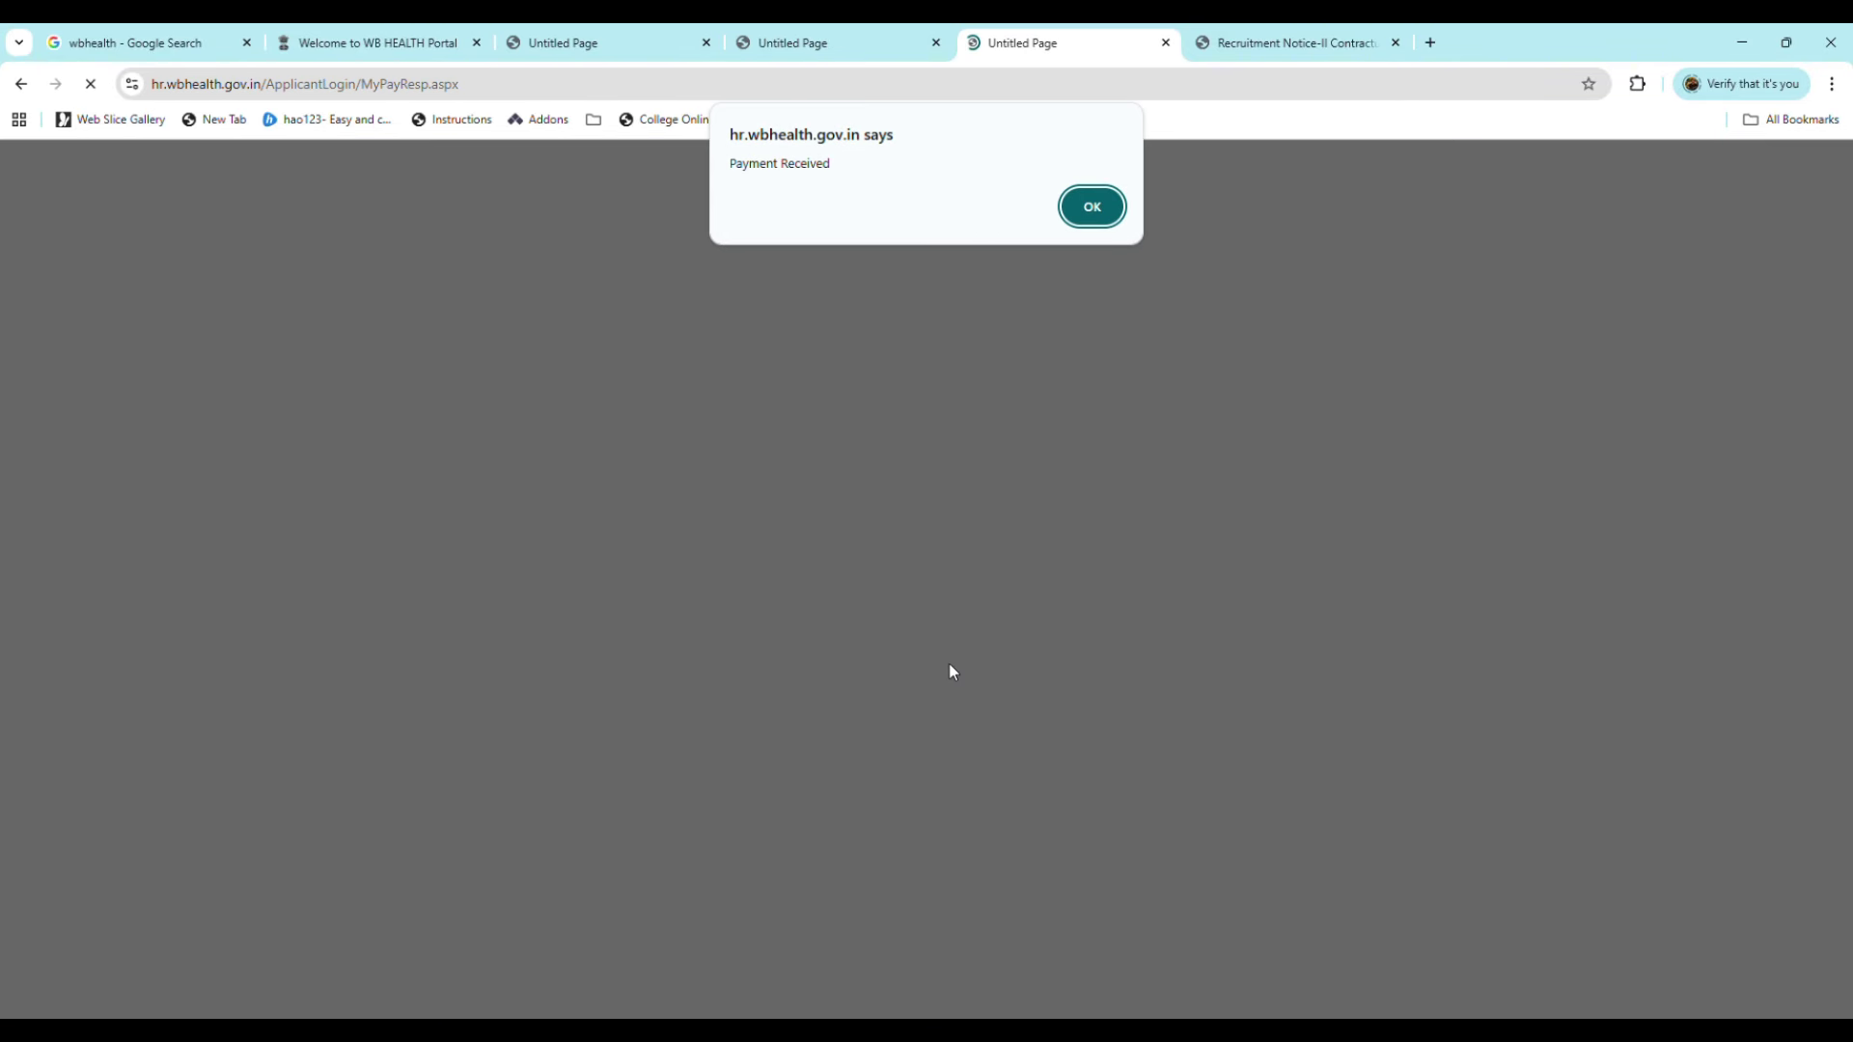
Step: Acknowledge the Payment Received alert and go to the application from the receipt page
click(1094, 209)
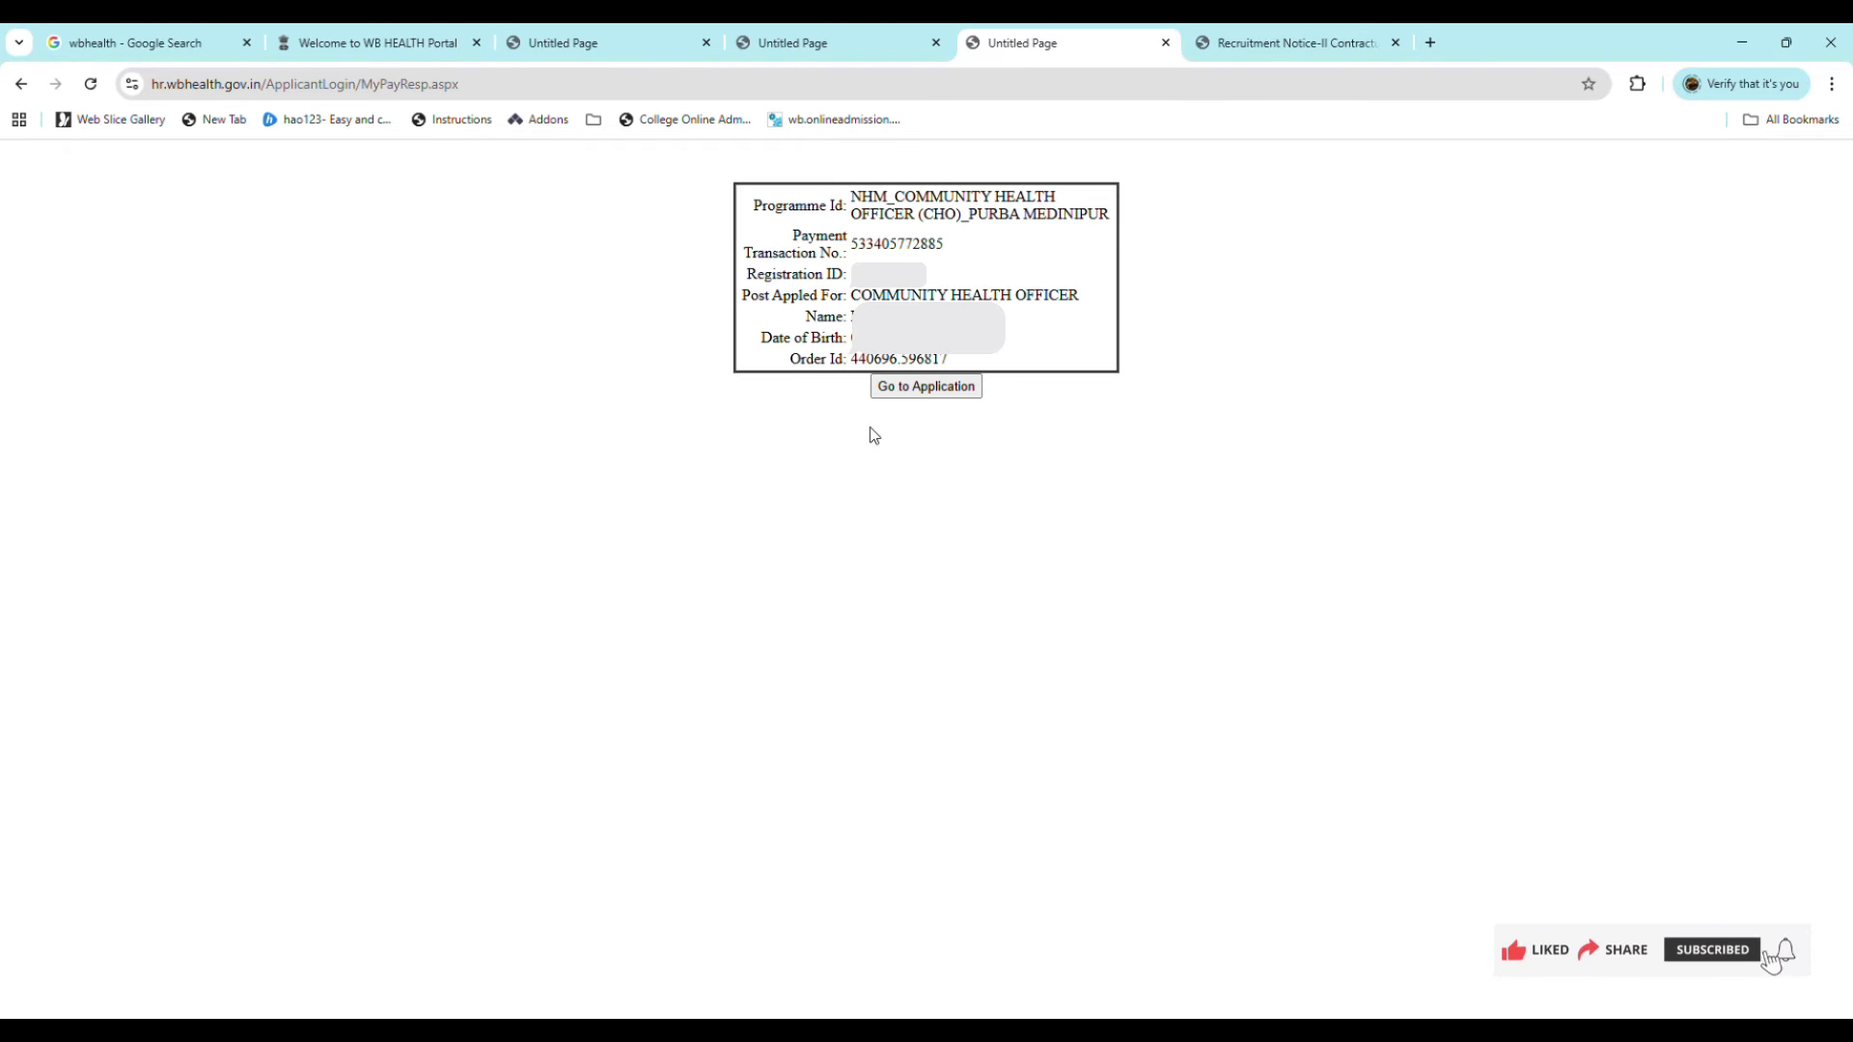
click(945, 388)
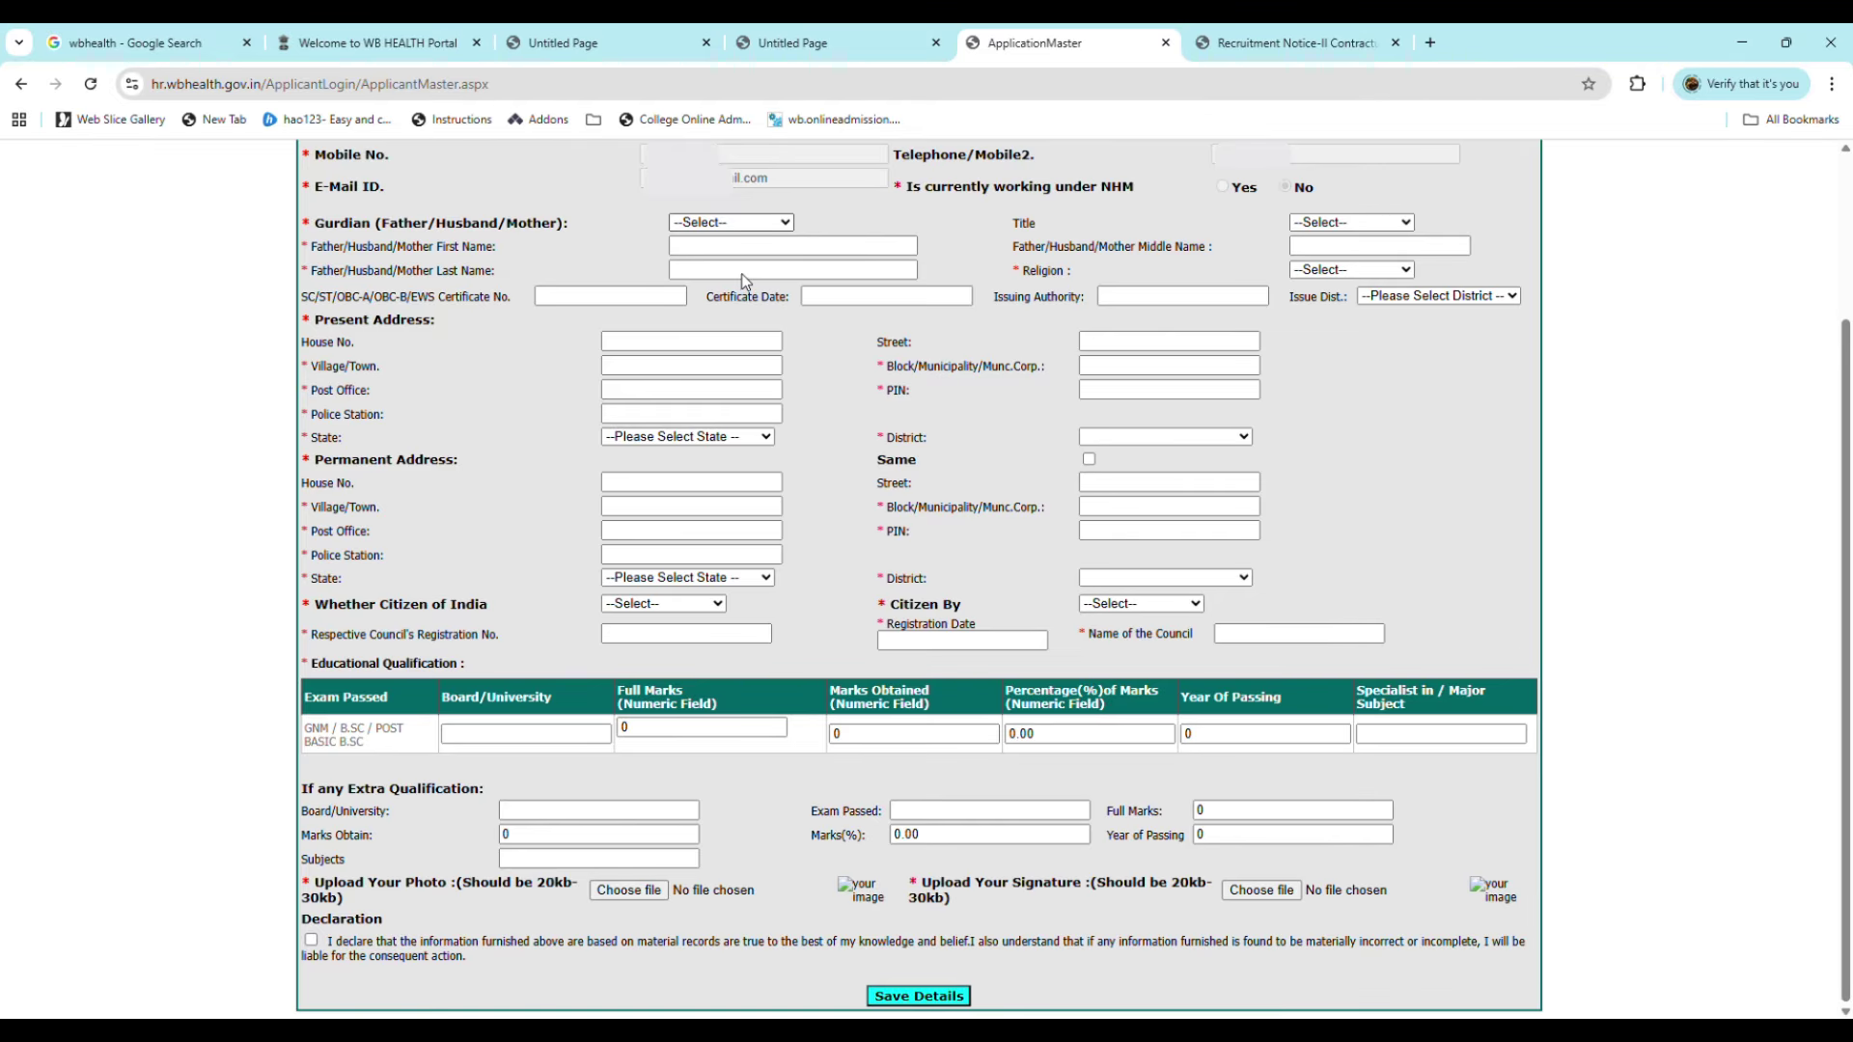
Step: Set the guardian to Father with the title Mr
key(Down)
key(Down)
click(778, 238)
key(Up)
click(1348, 232)
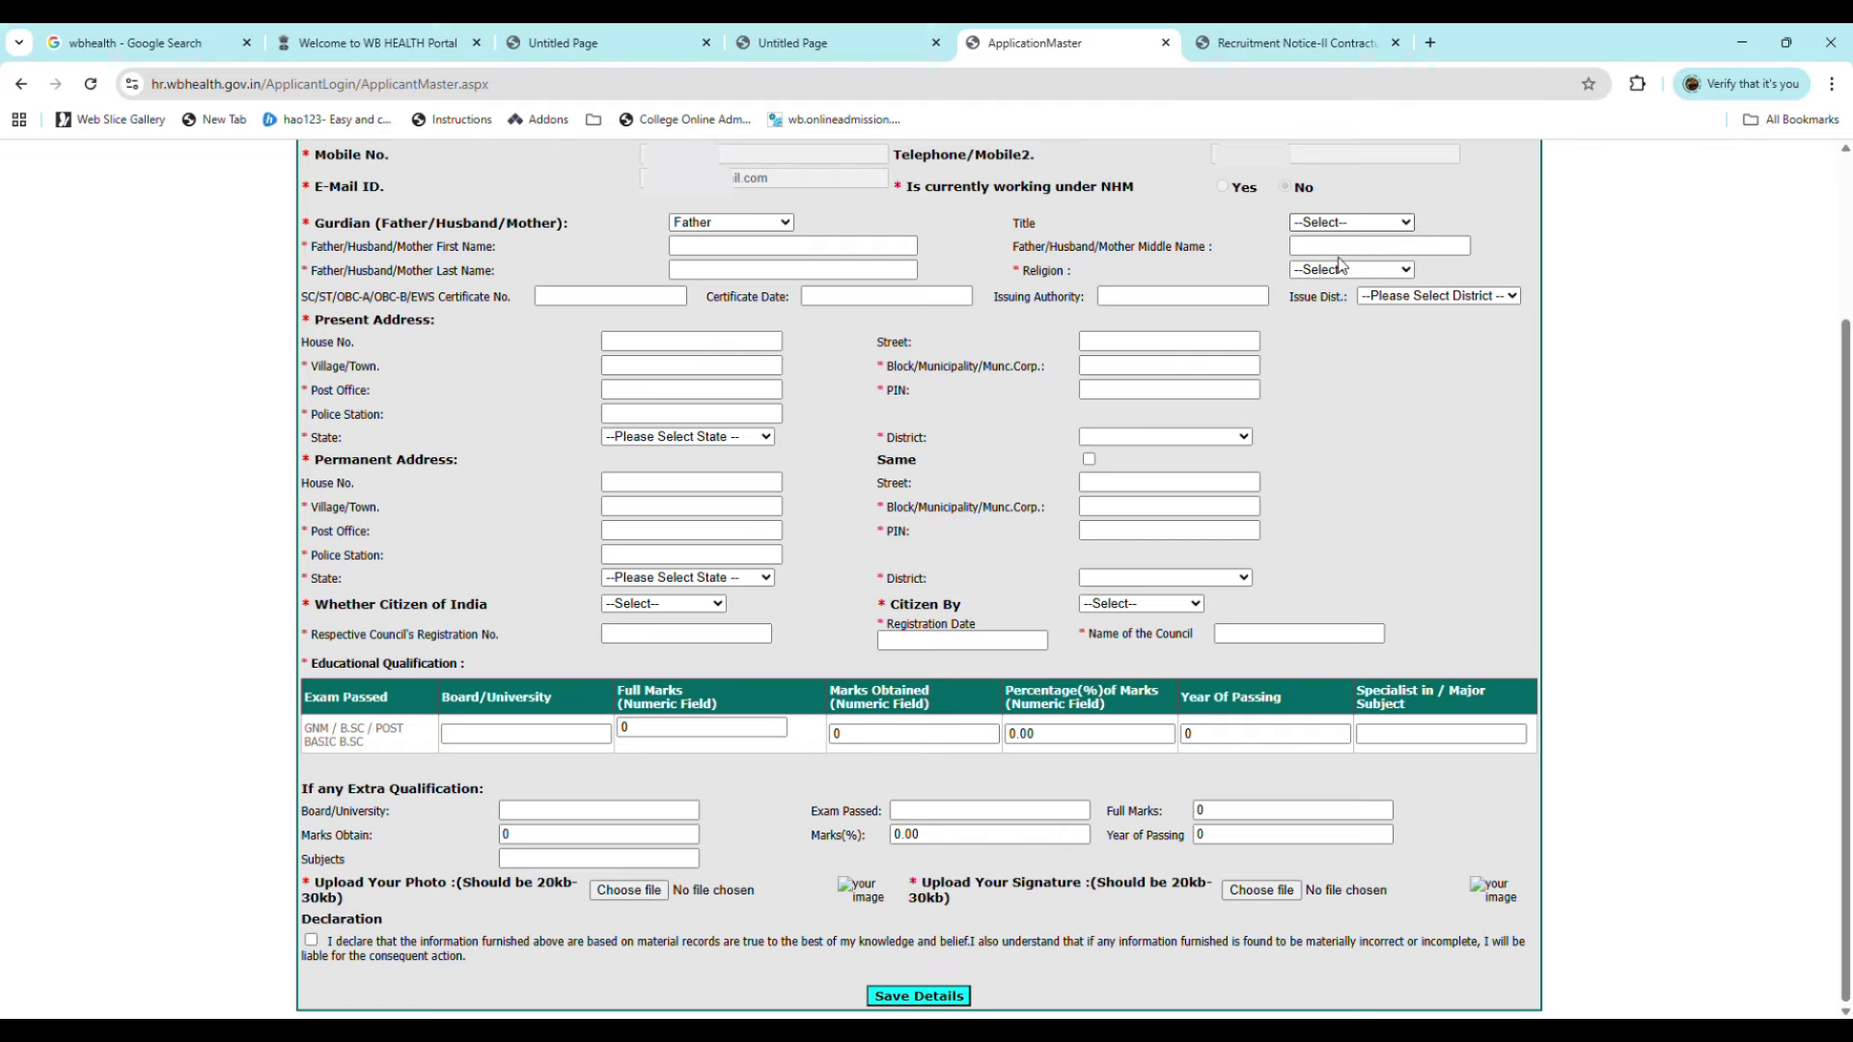
click(1341, 268)
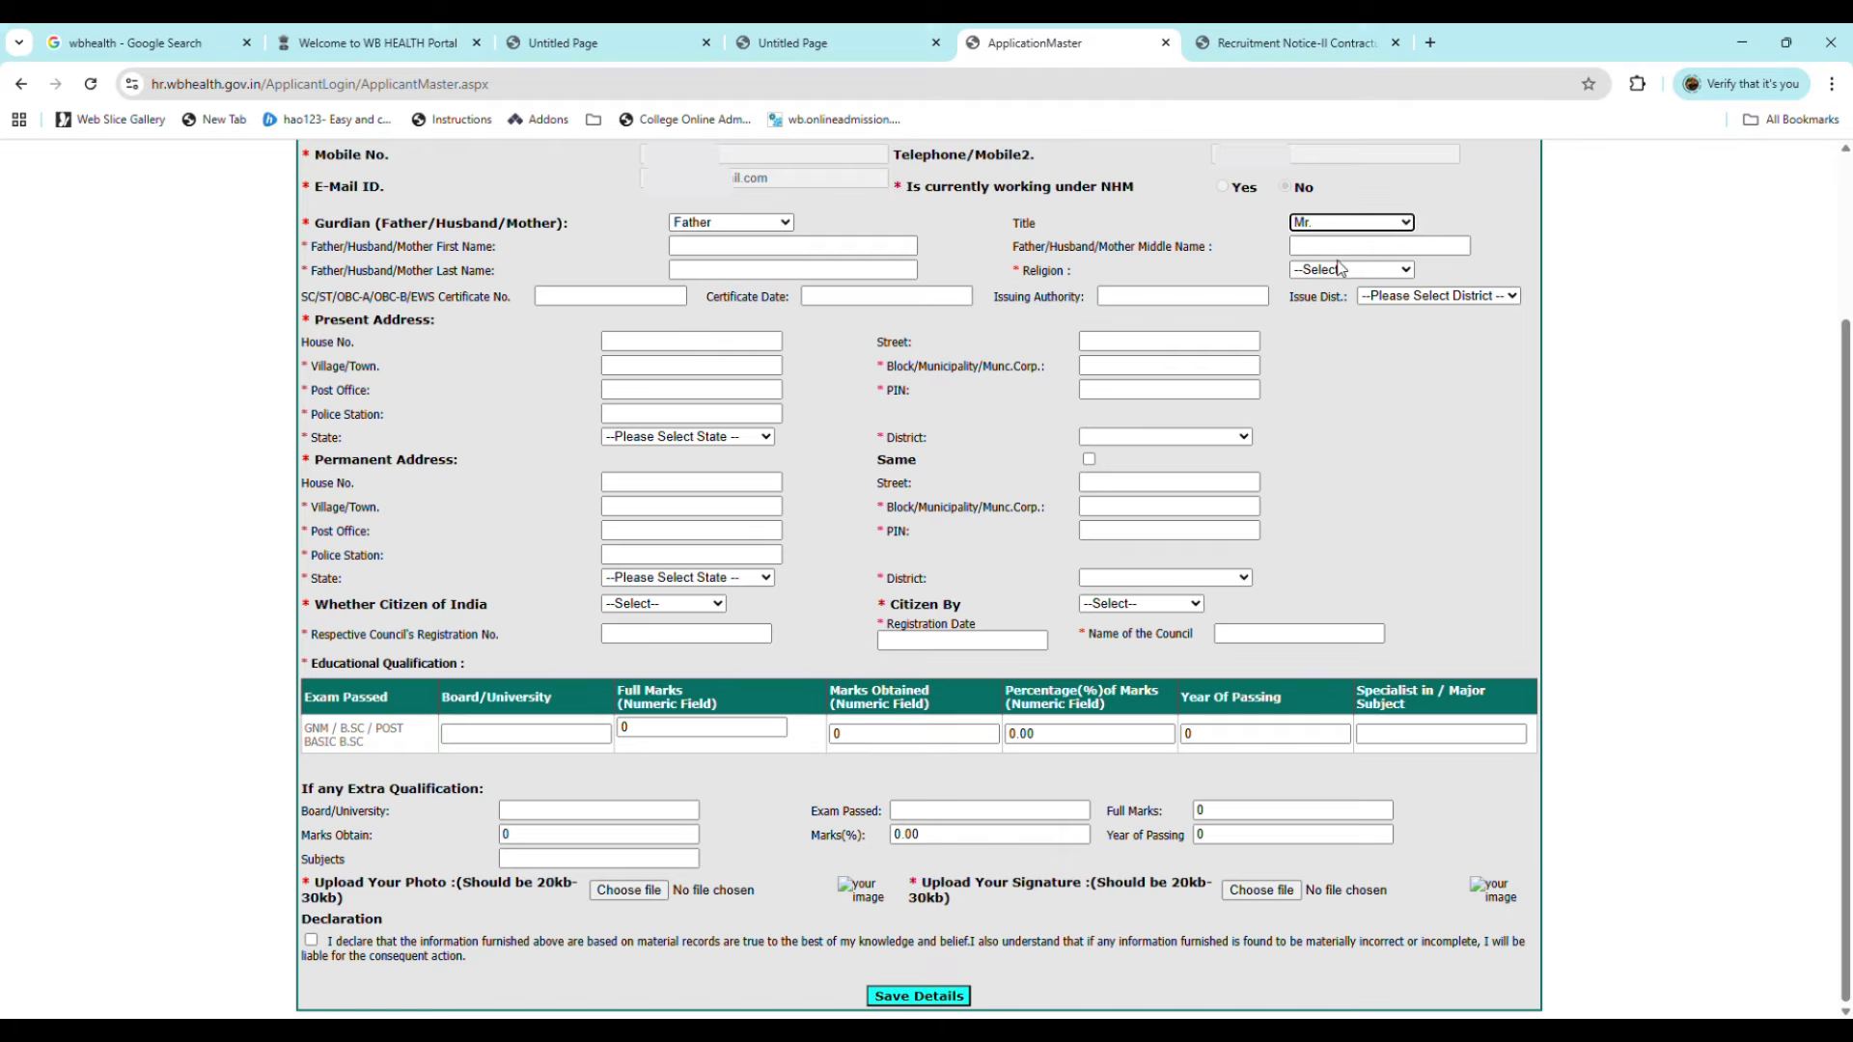
Step: Pass through the father's name fields, choose Hinduism as religion, then reach the caste certificate fields
click(760, 247)
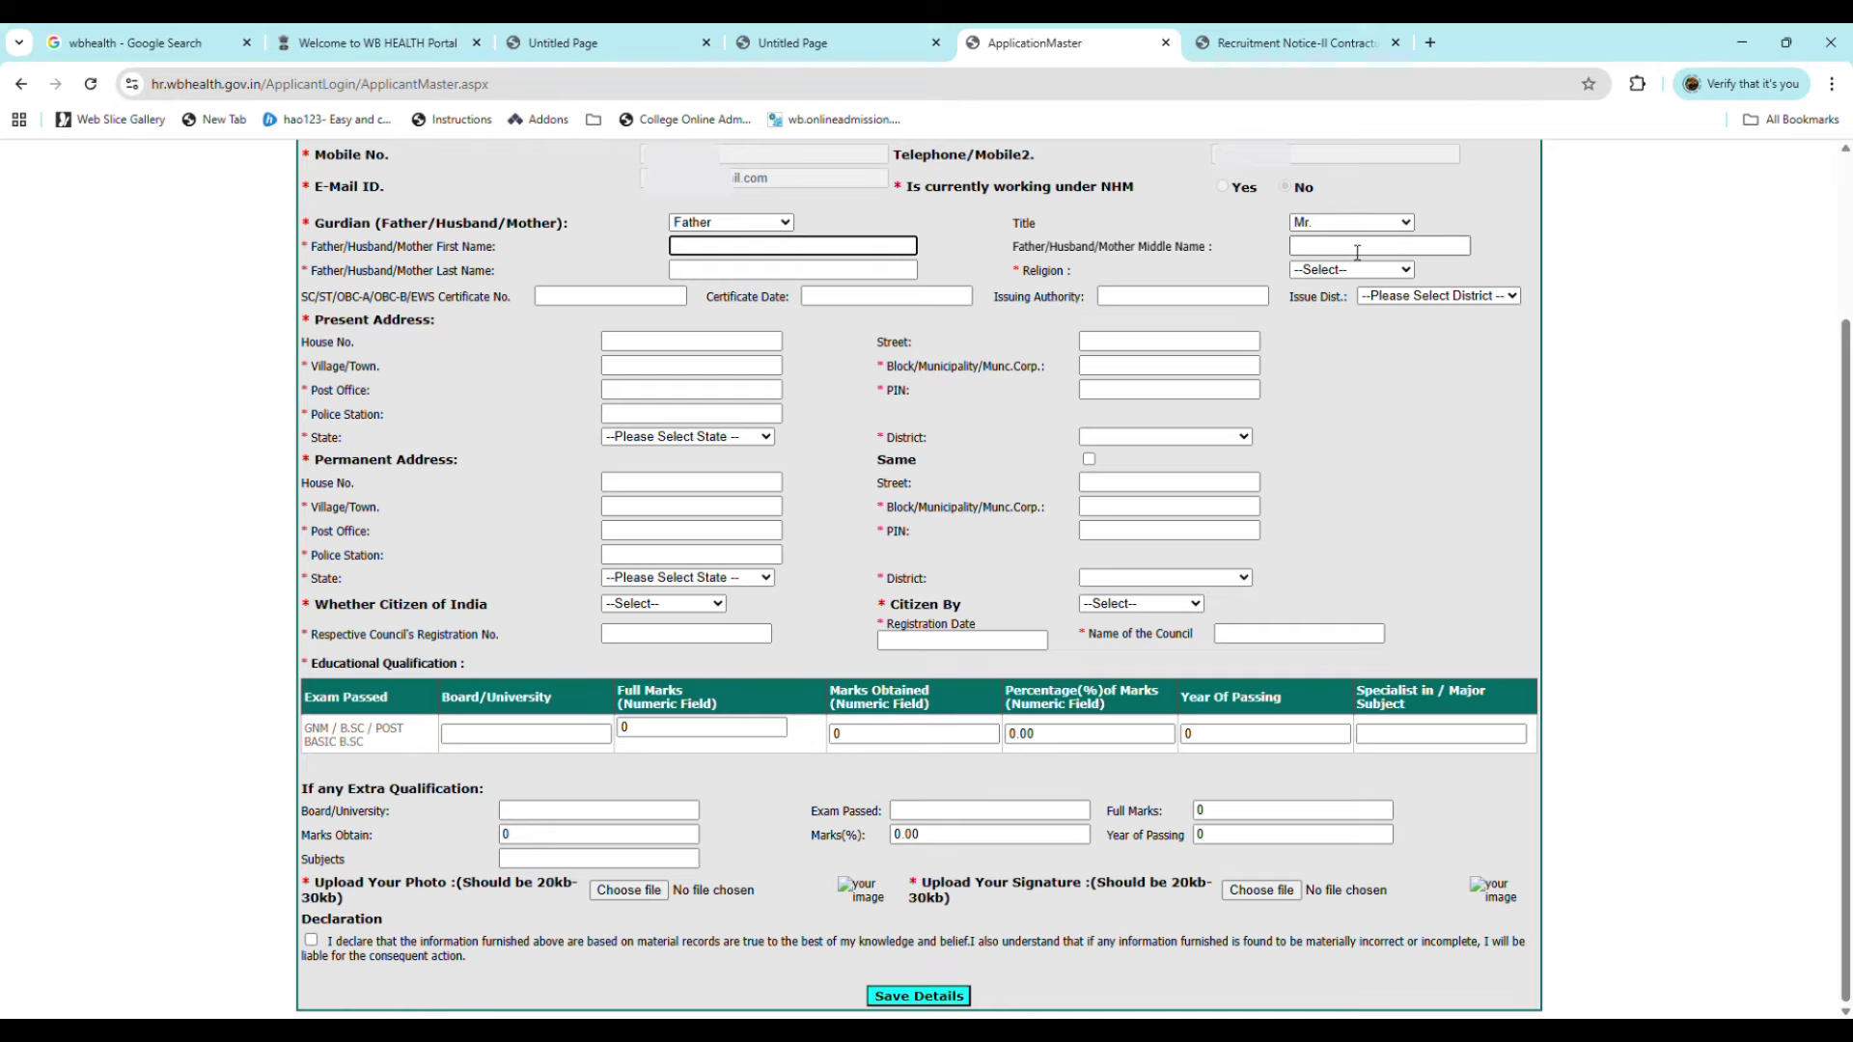
click(1354, 249)
click(797, 279)
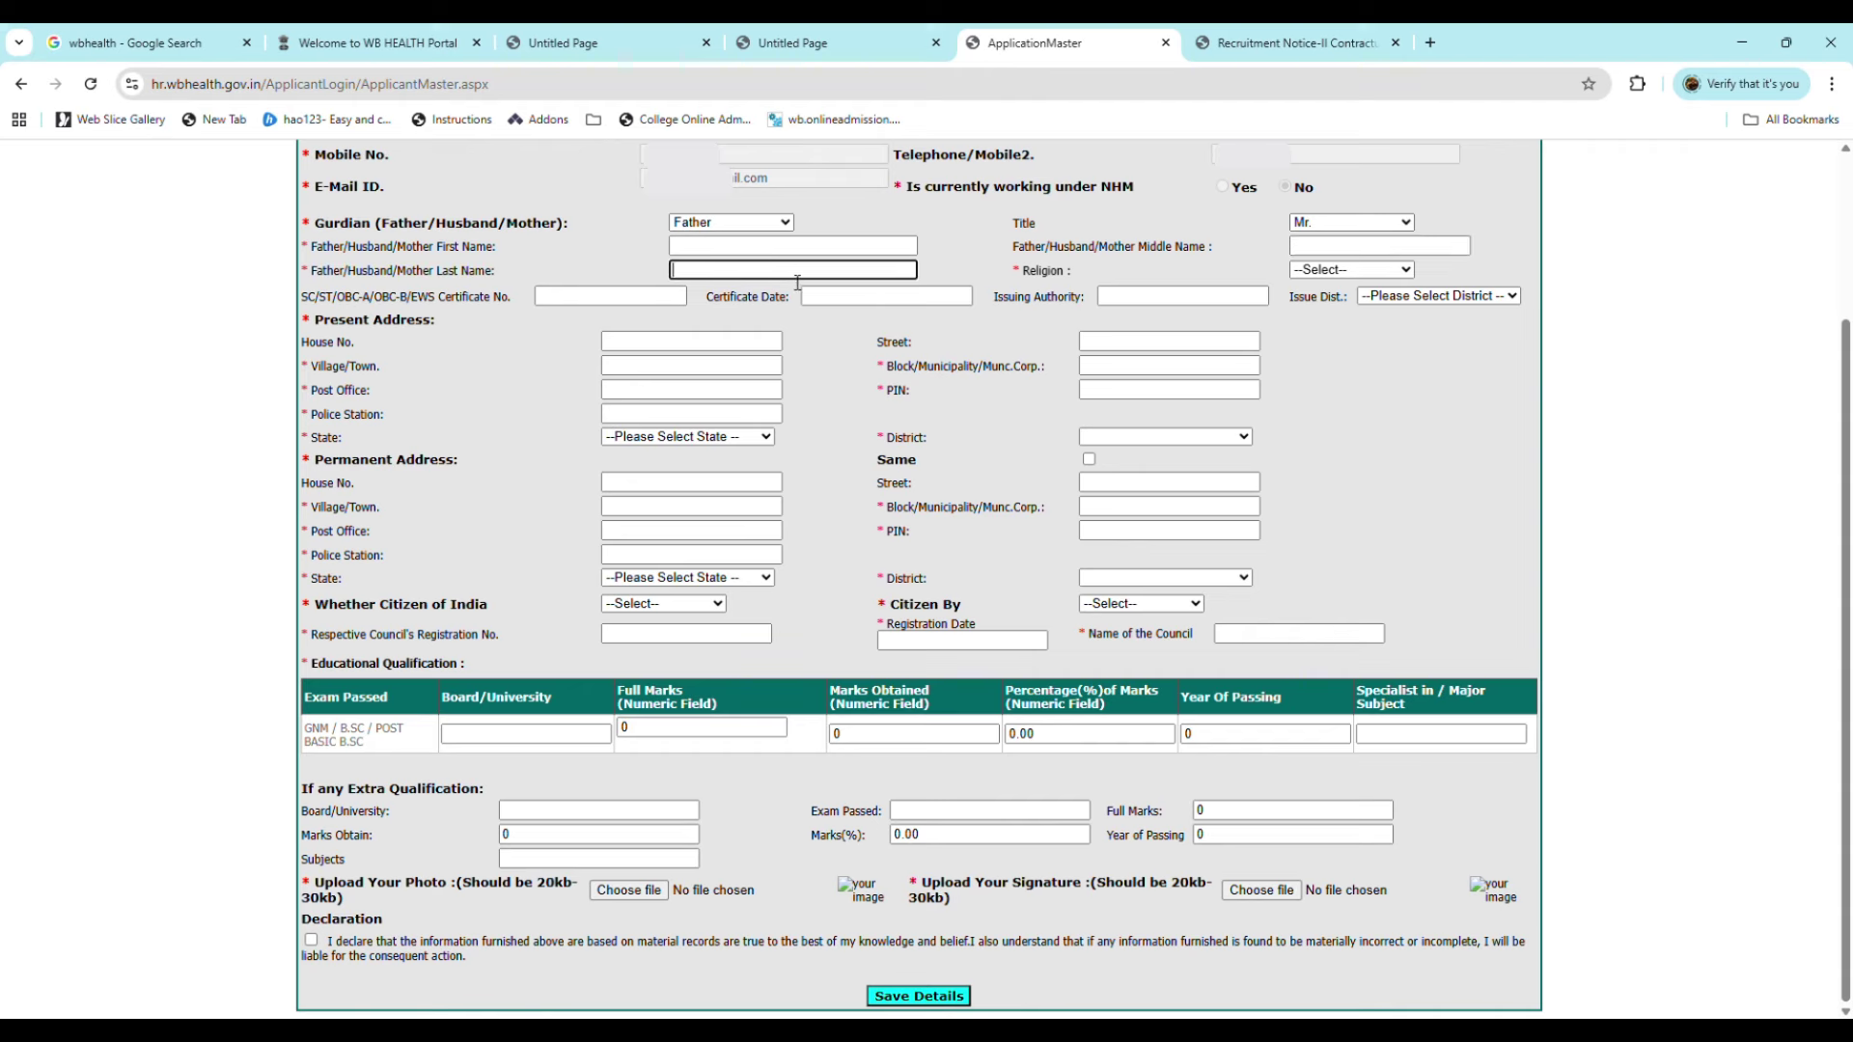
click(1351, 271)
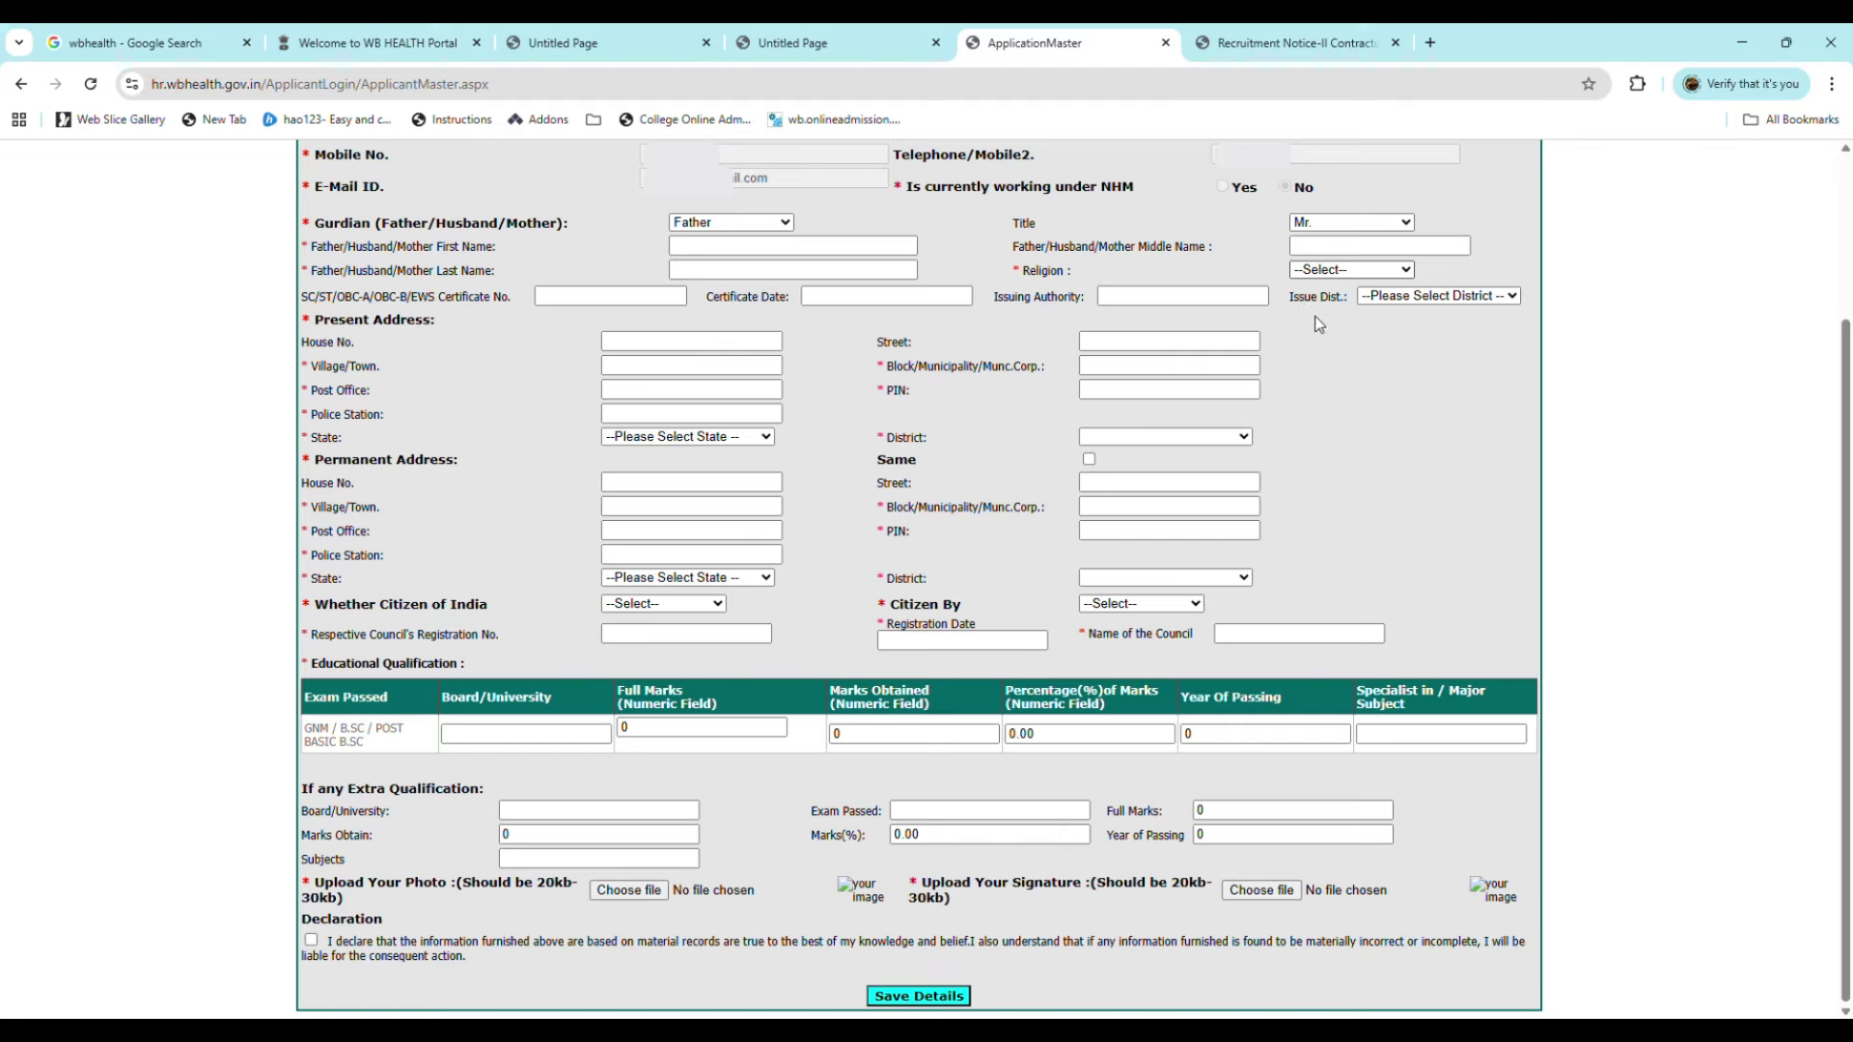
click(1314, 308)
click(593, 300)
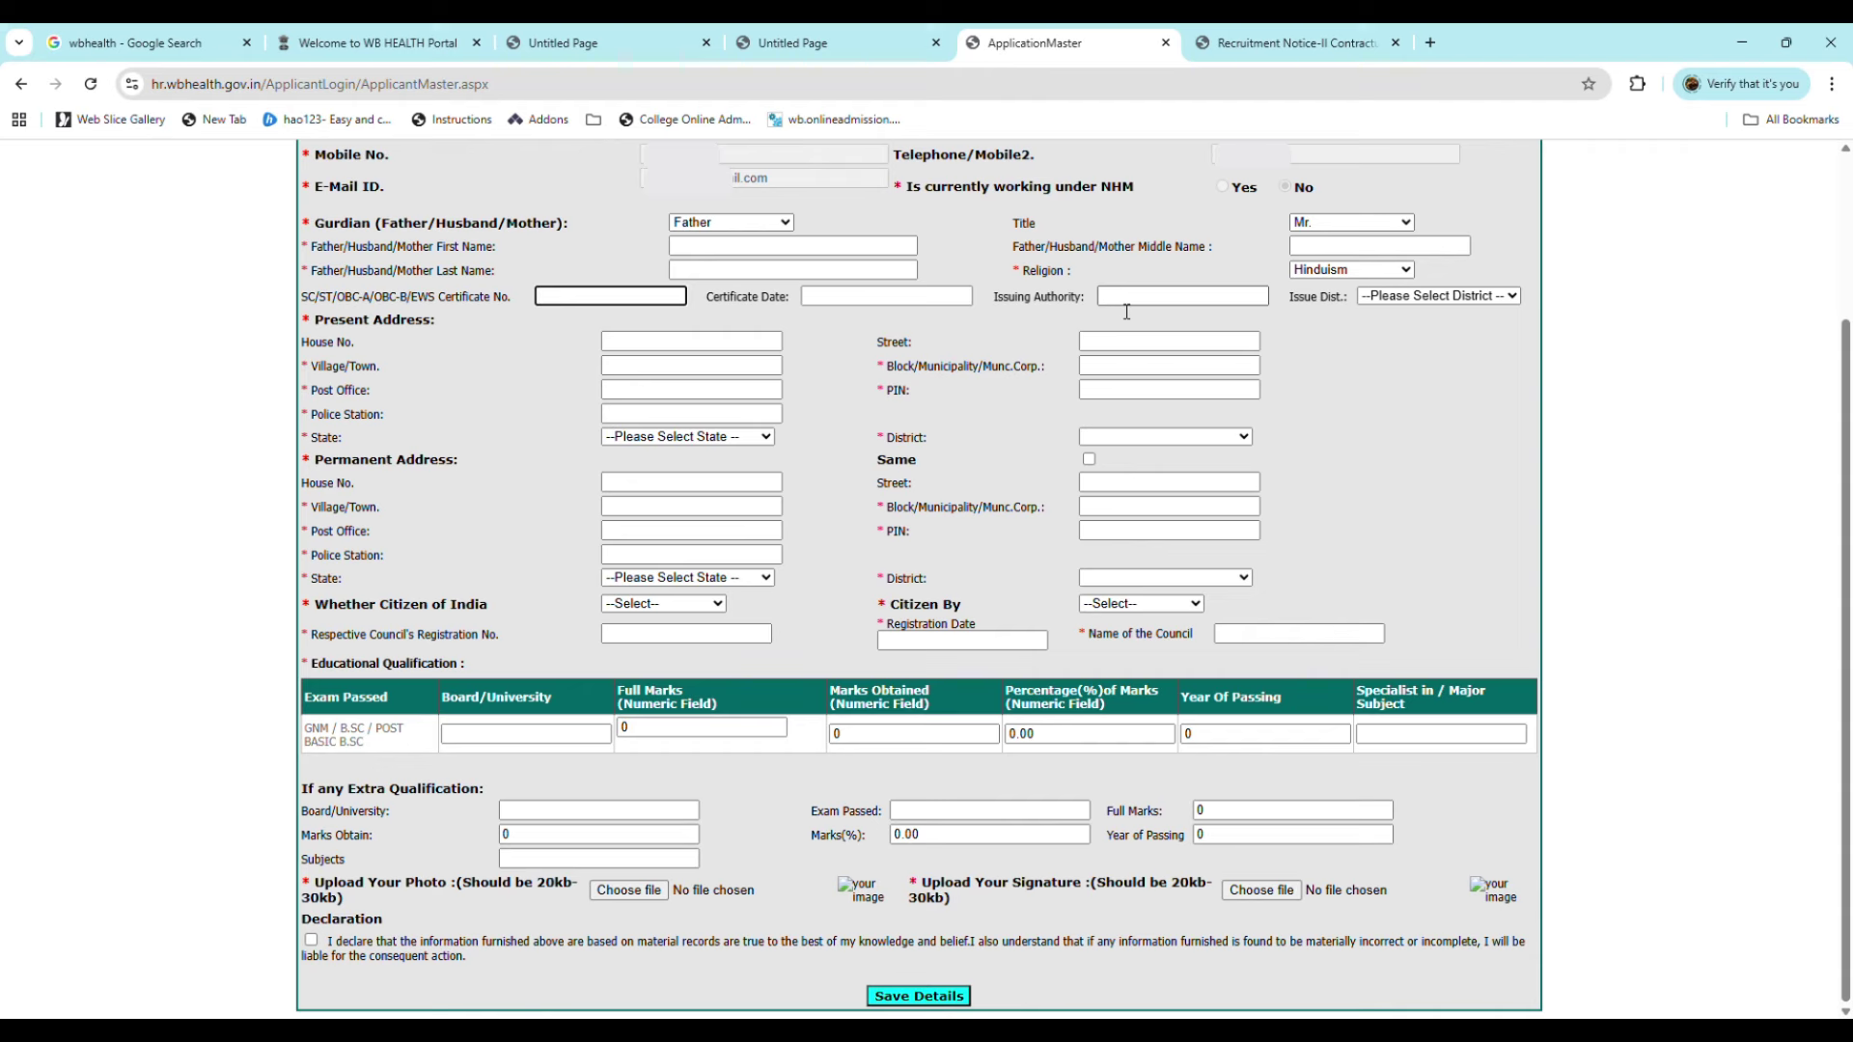
click(1404, 297)
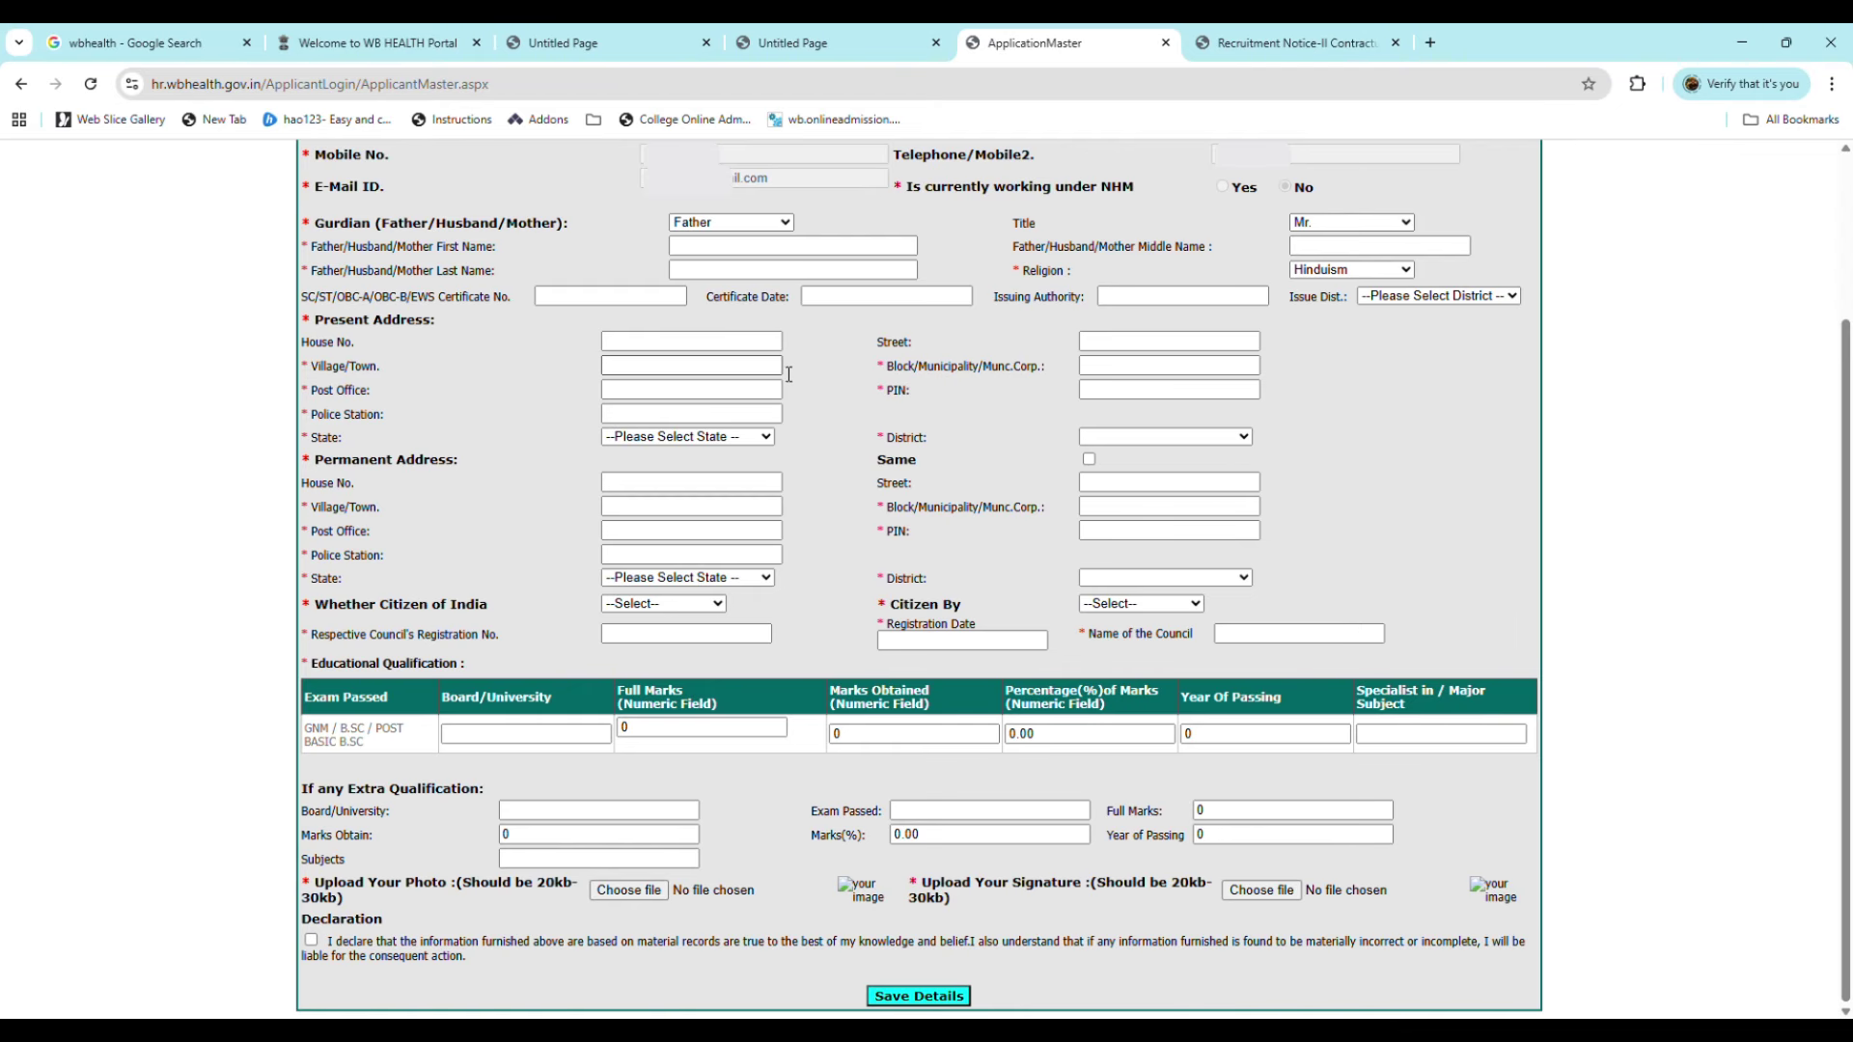
Step: Go through the present address fields, setting the state to West Bengal
click(668, 366)
click(692, 393)
click(681, 417)
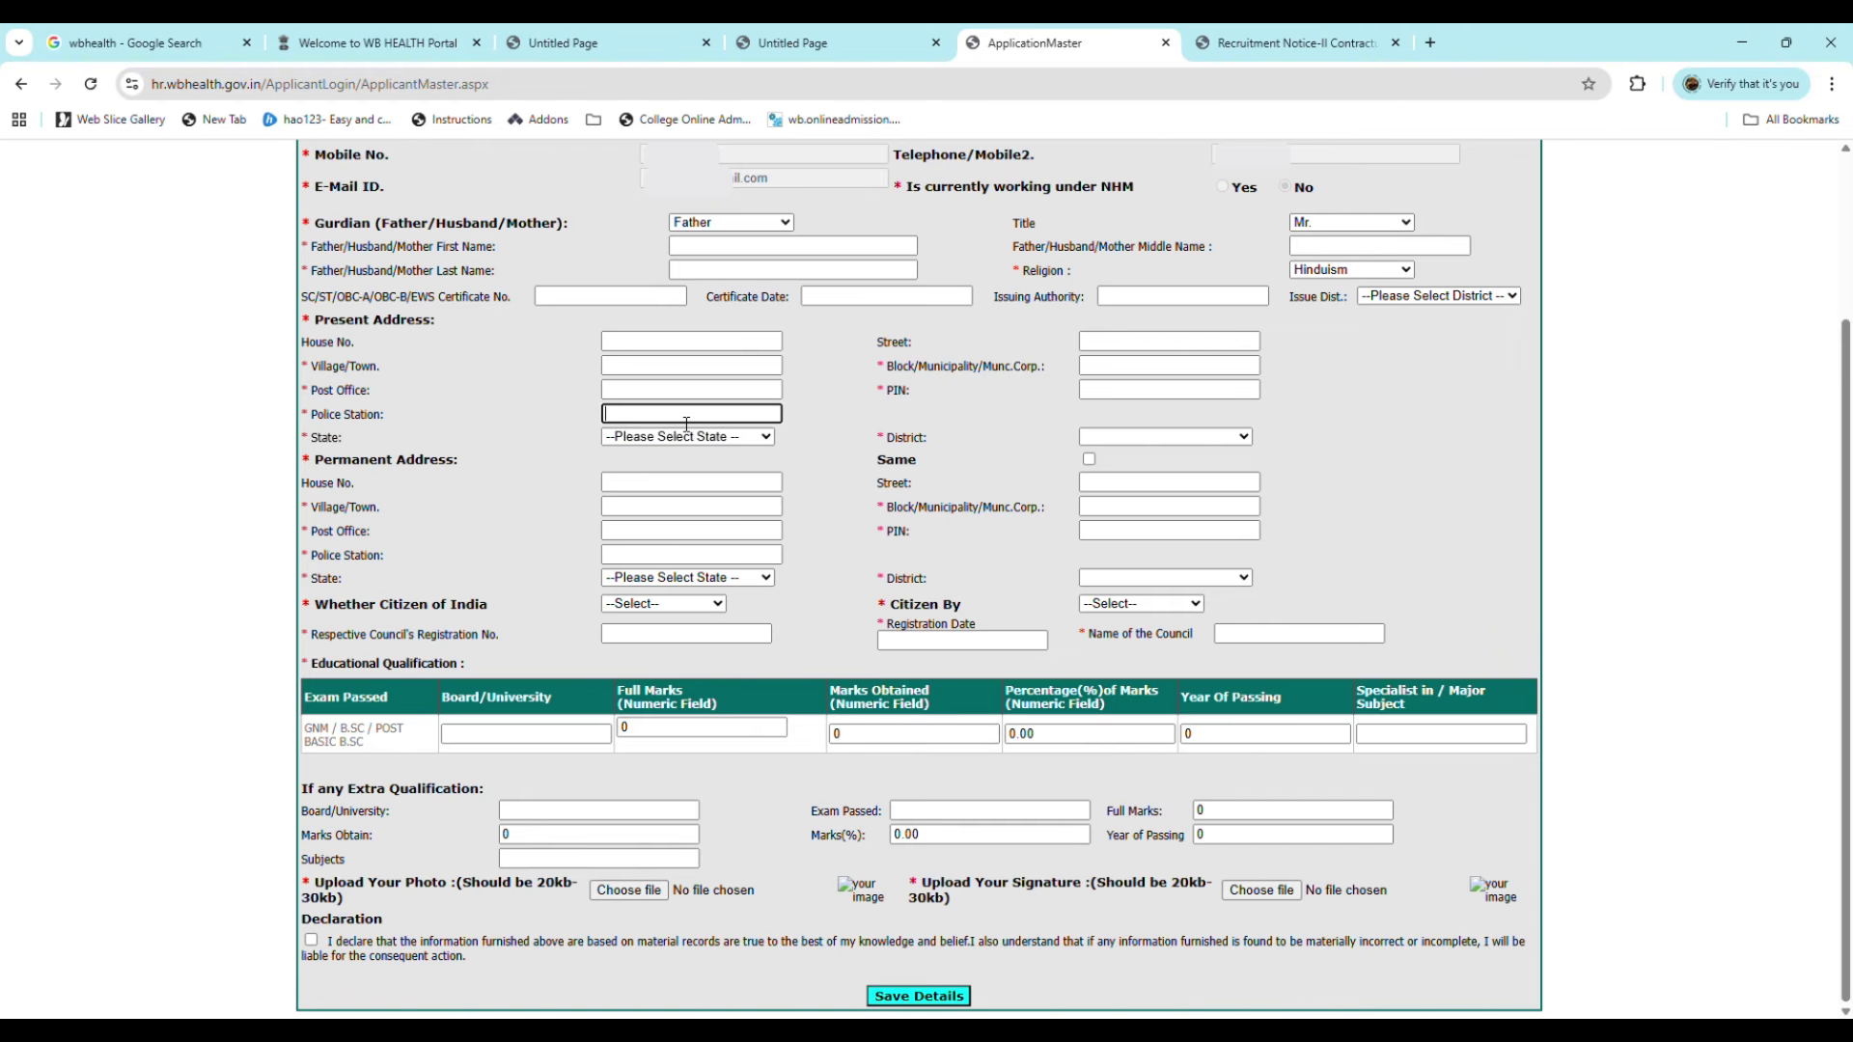
click(680, 437)
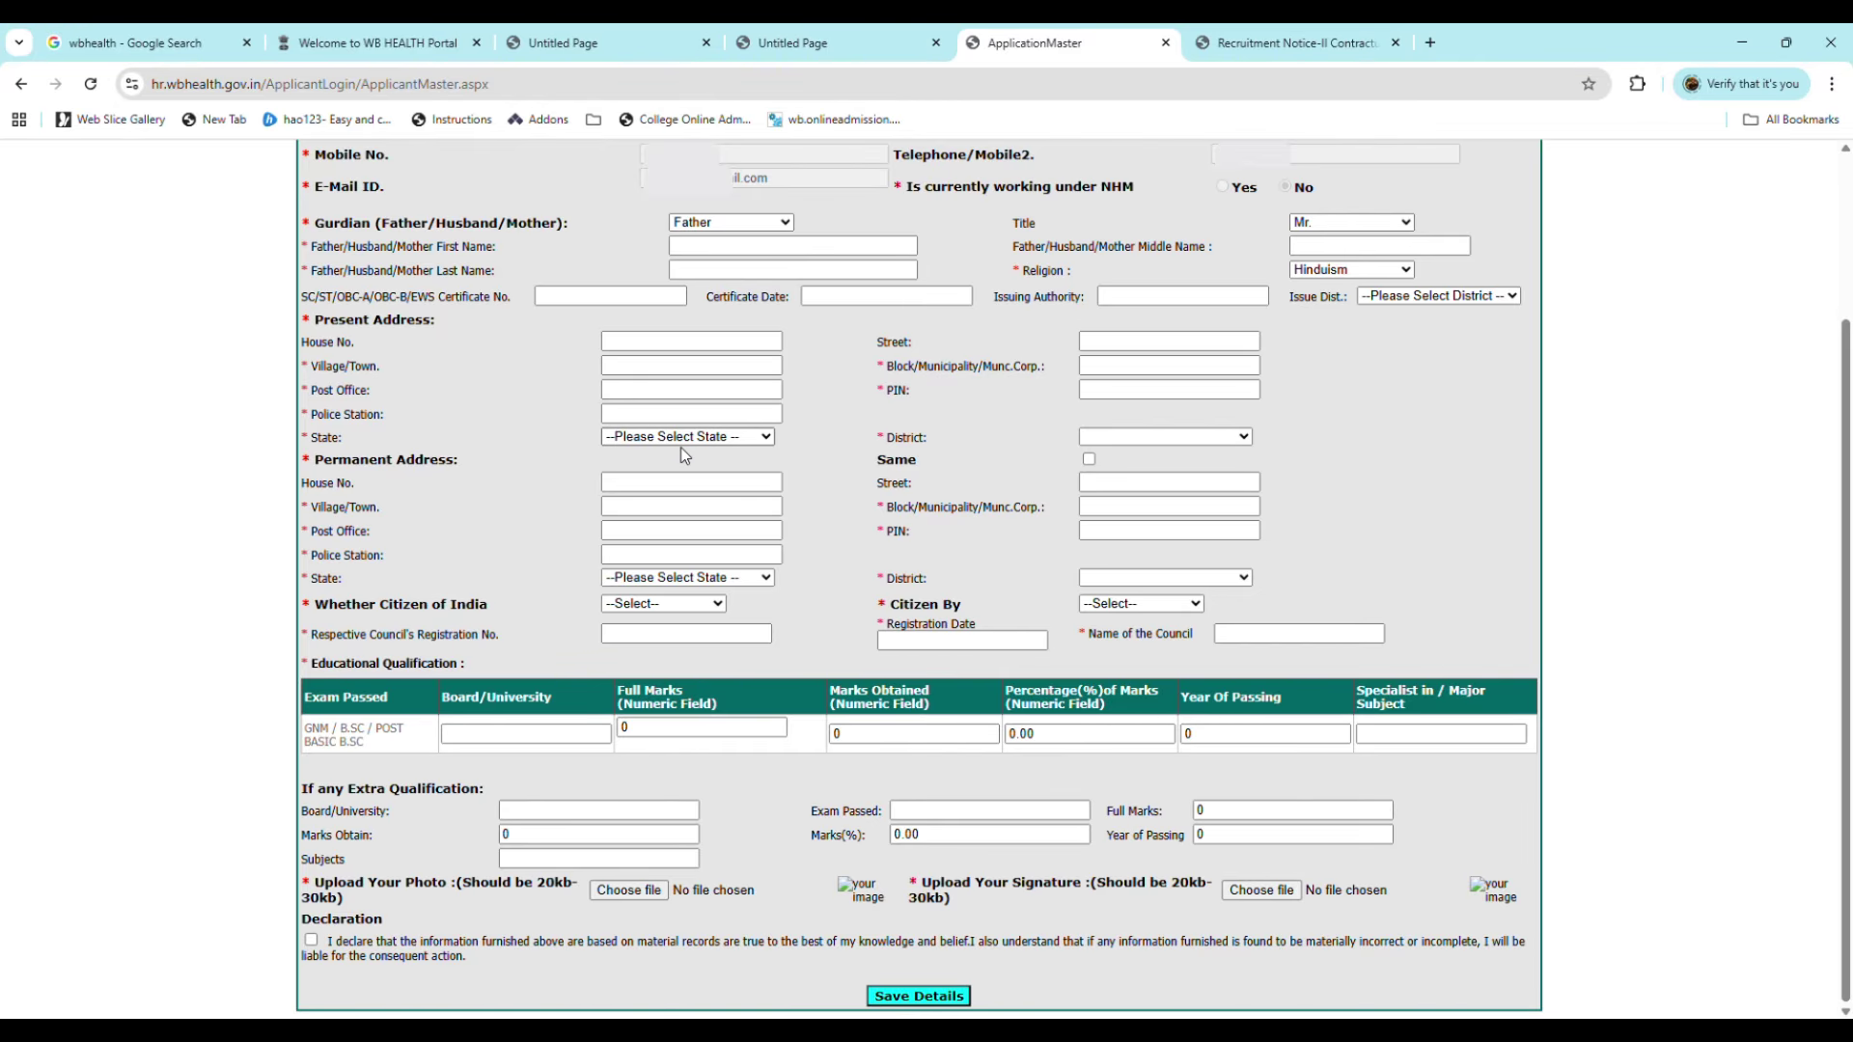
click(693, 482)
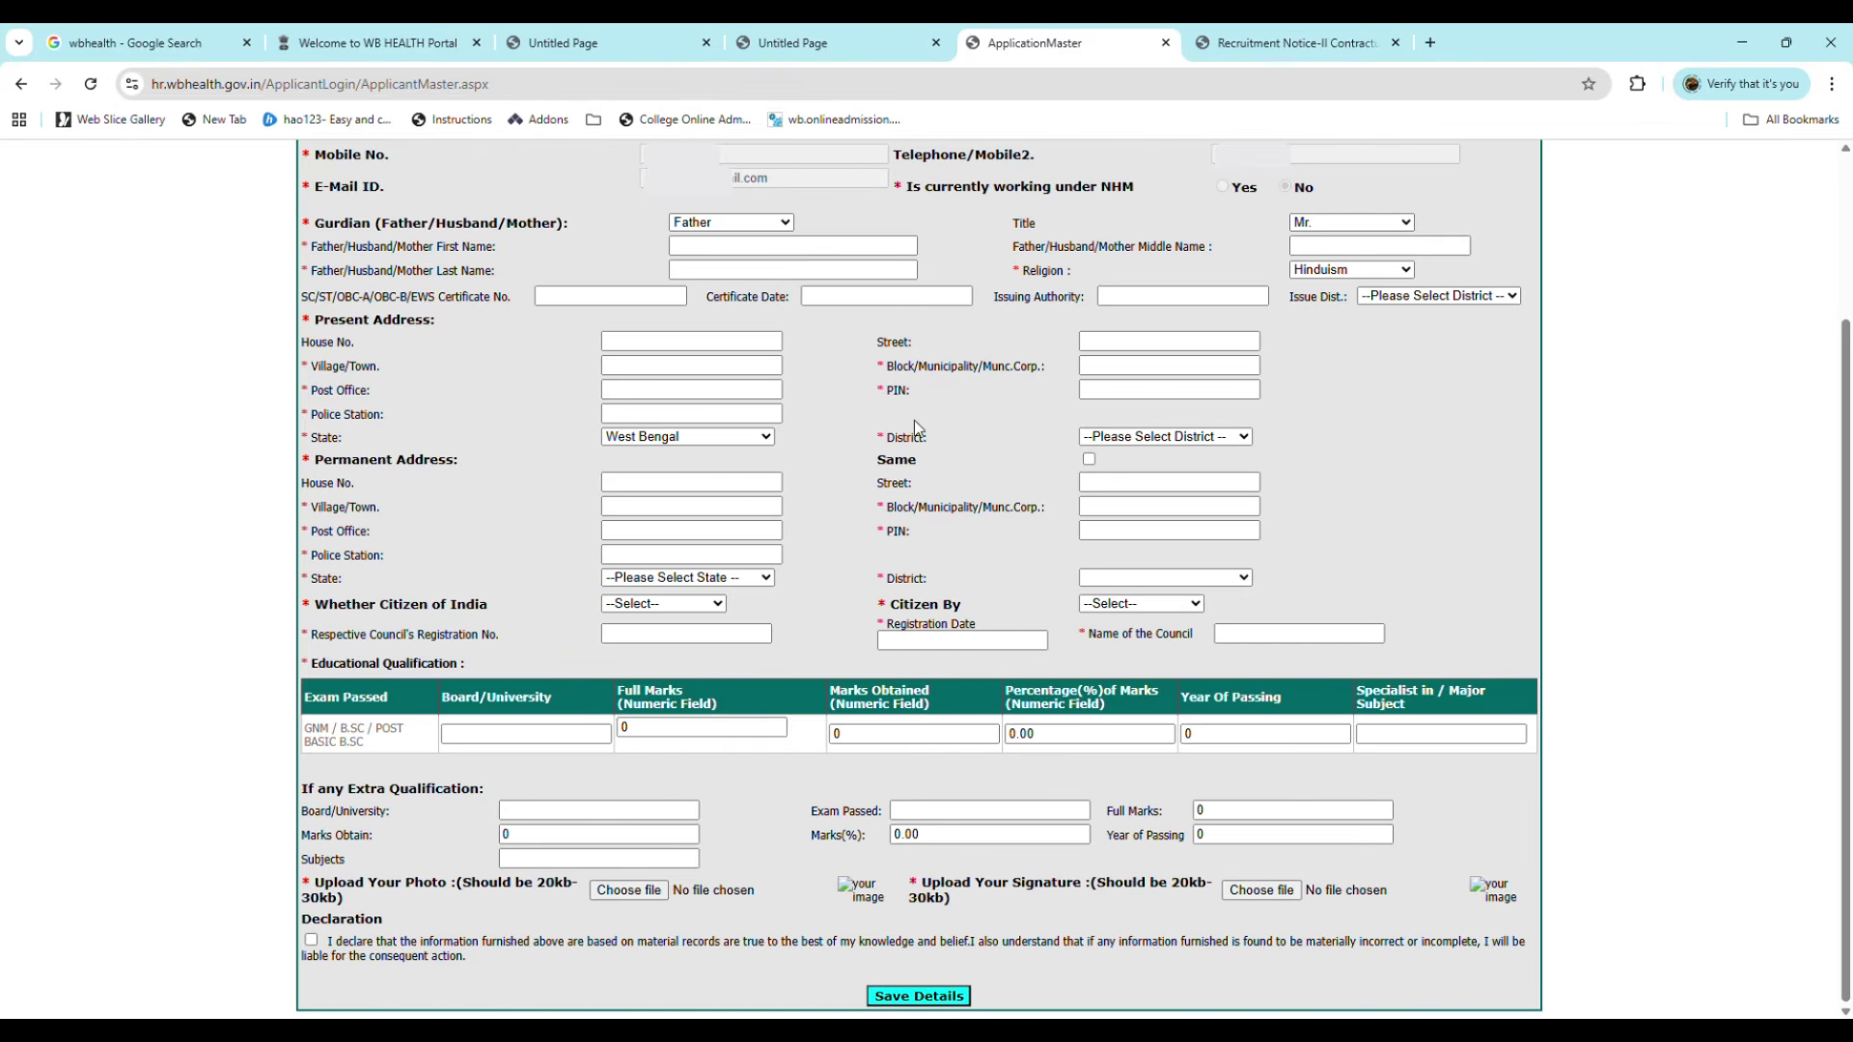
click(1106, 371)
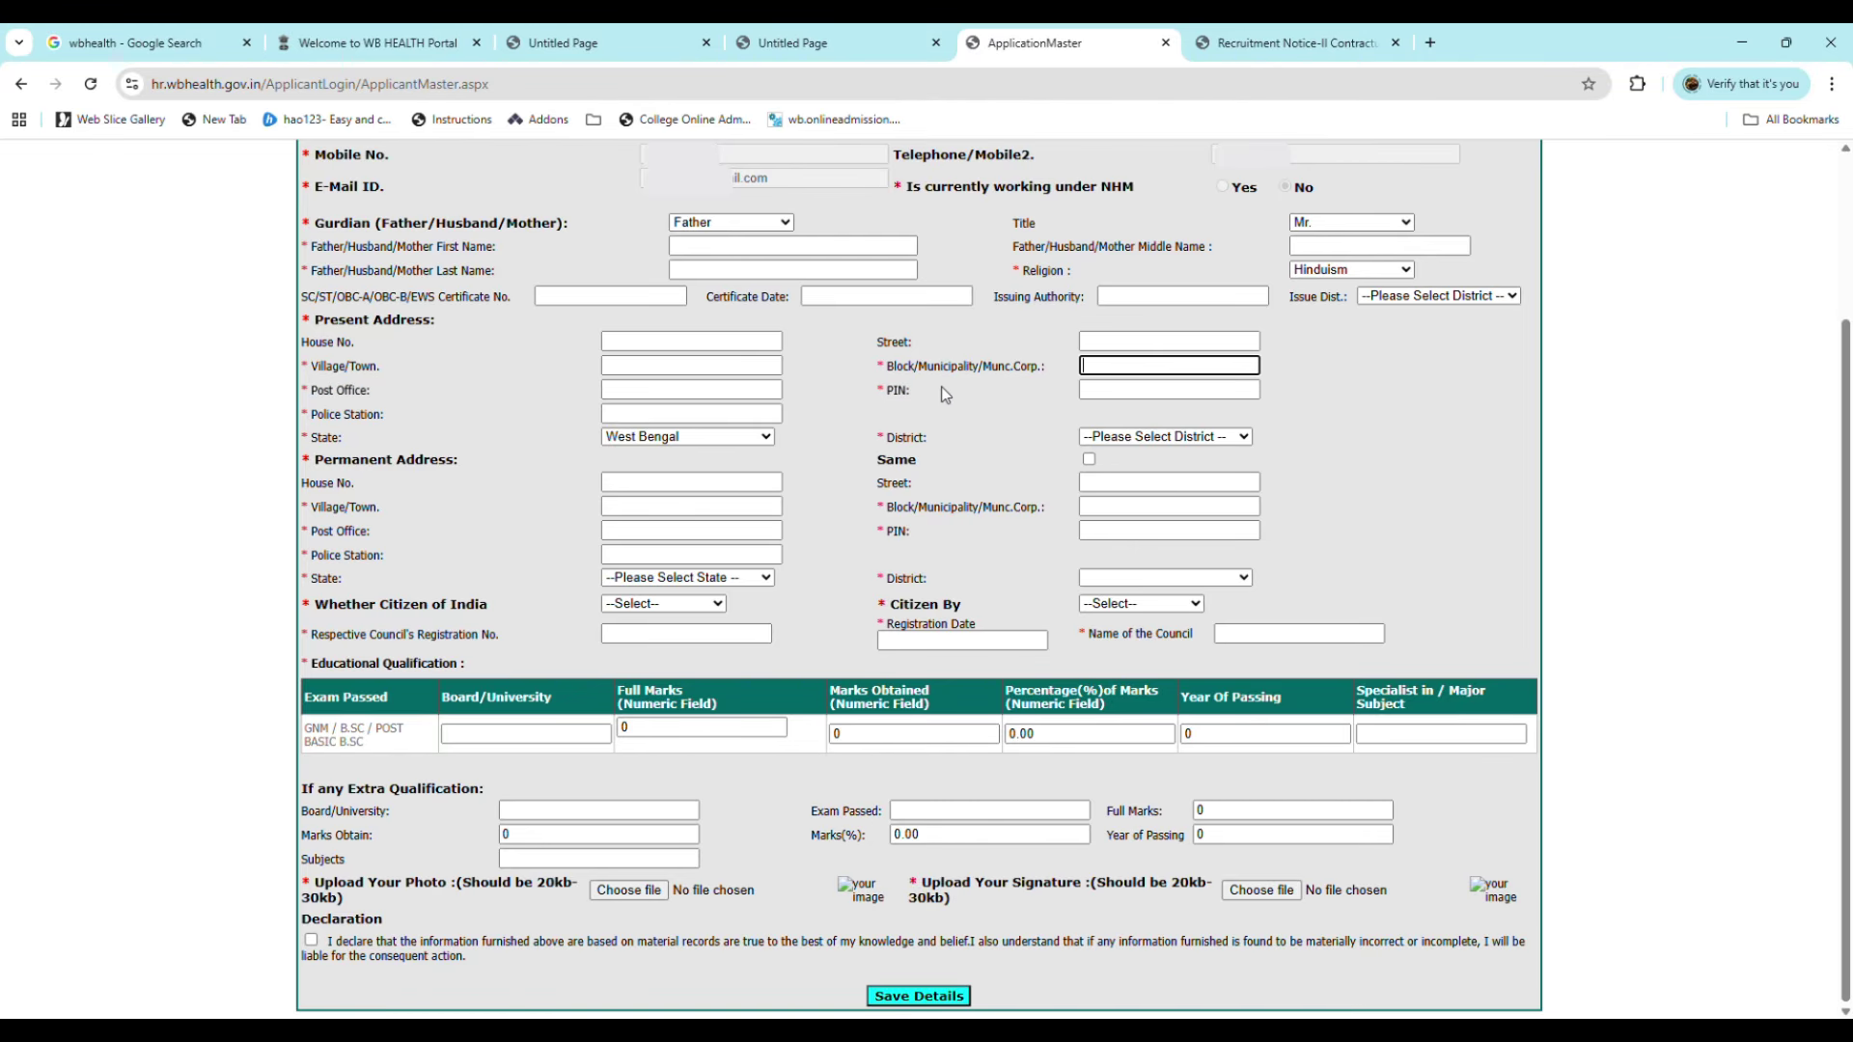
click(1111, 395)
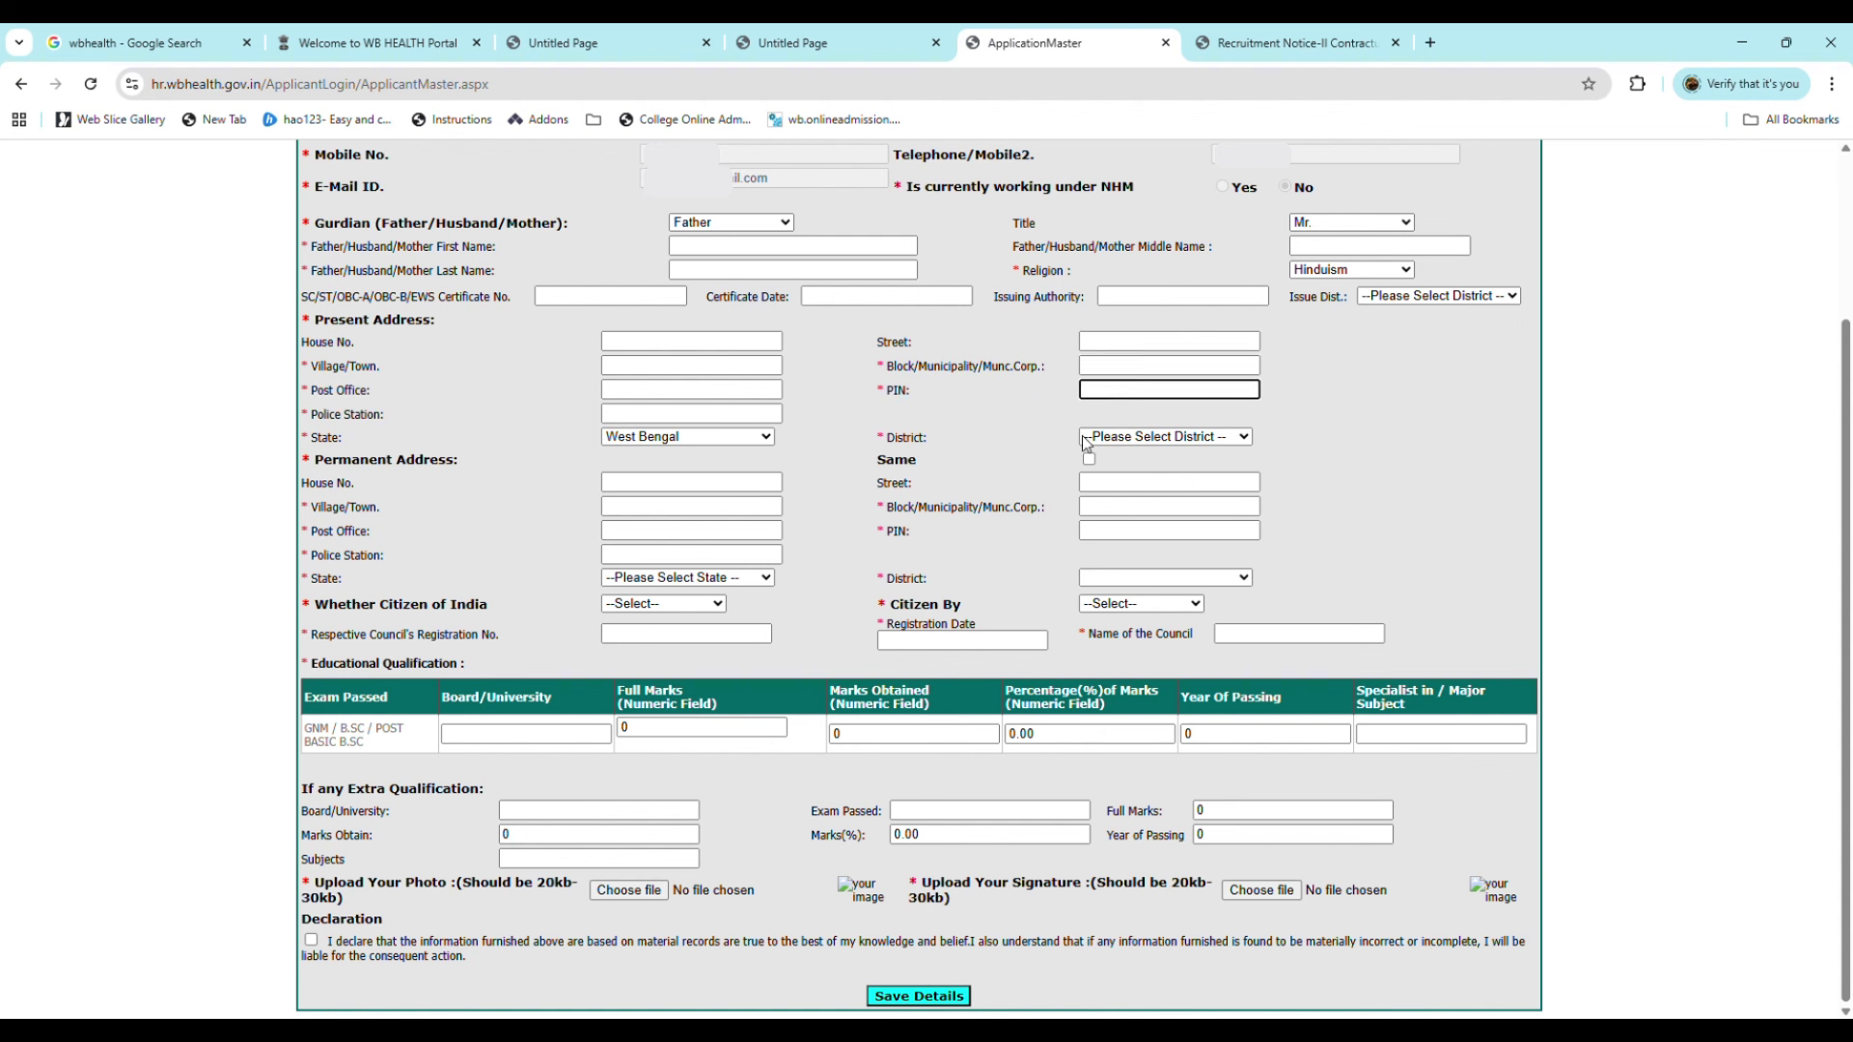
click(1135, 442)
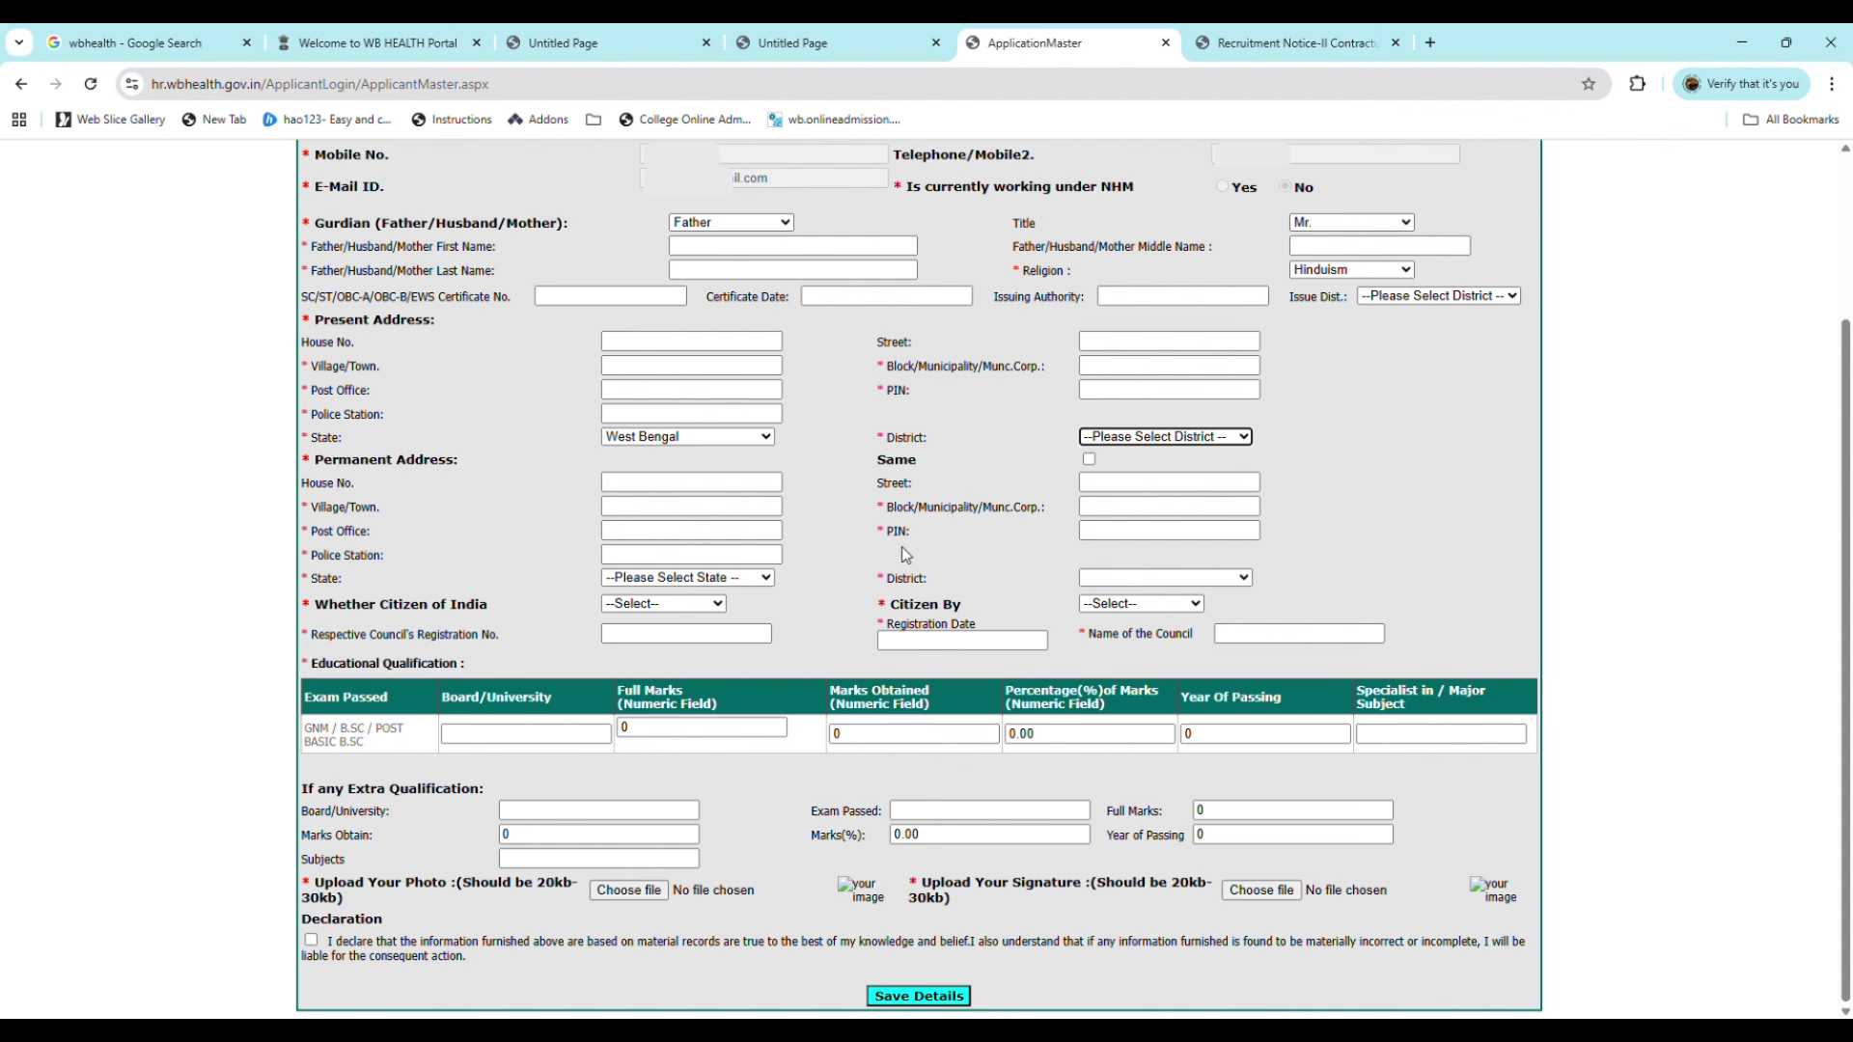
Step: Mark the permanent address as Same and set citizenship to Yes, By Birth
click(1090, 459)
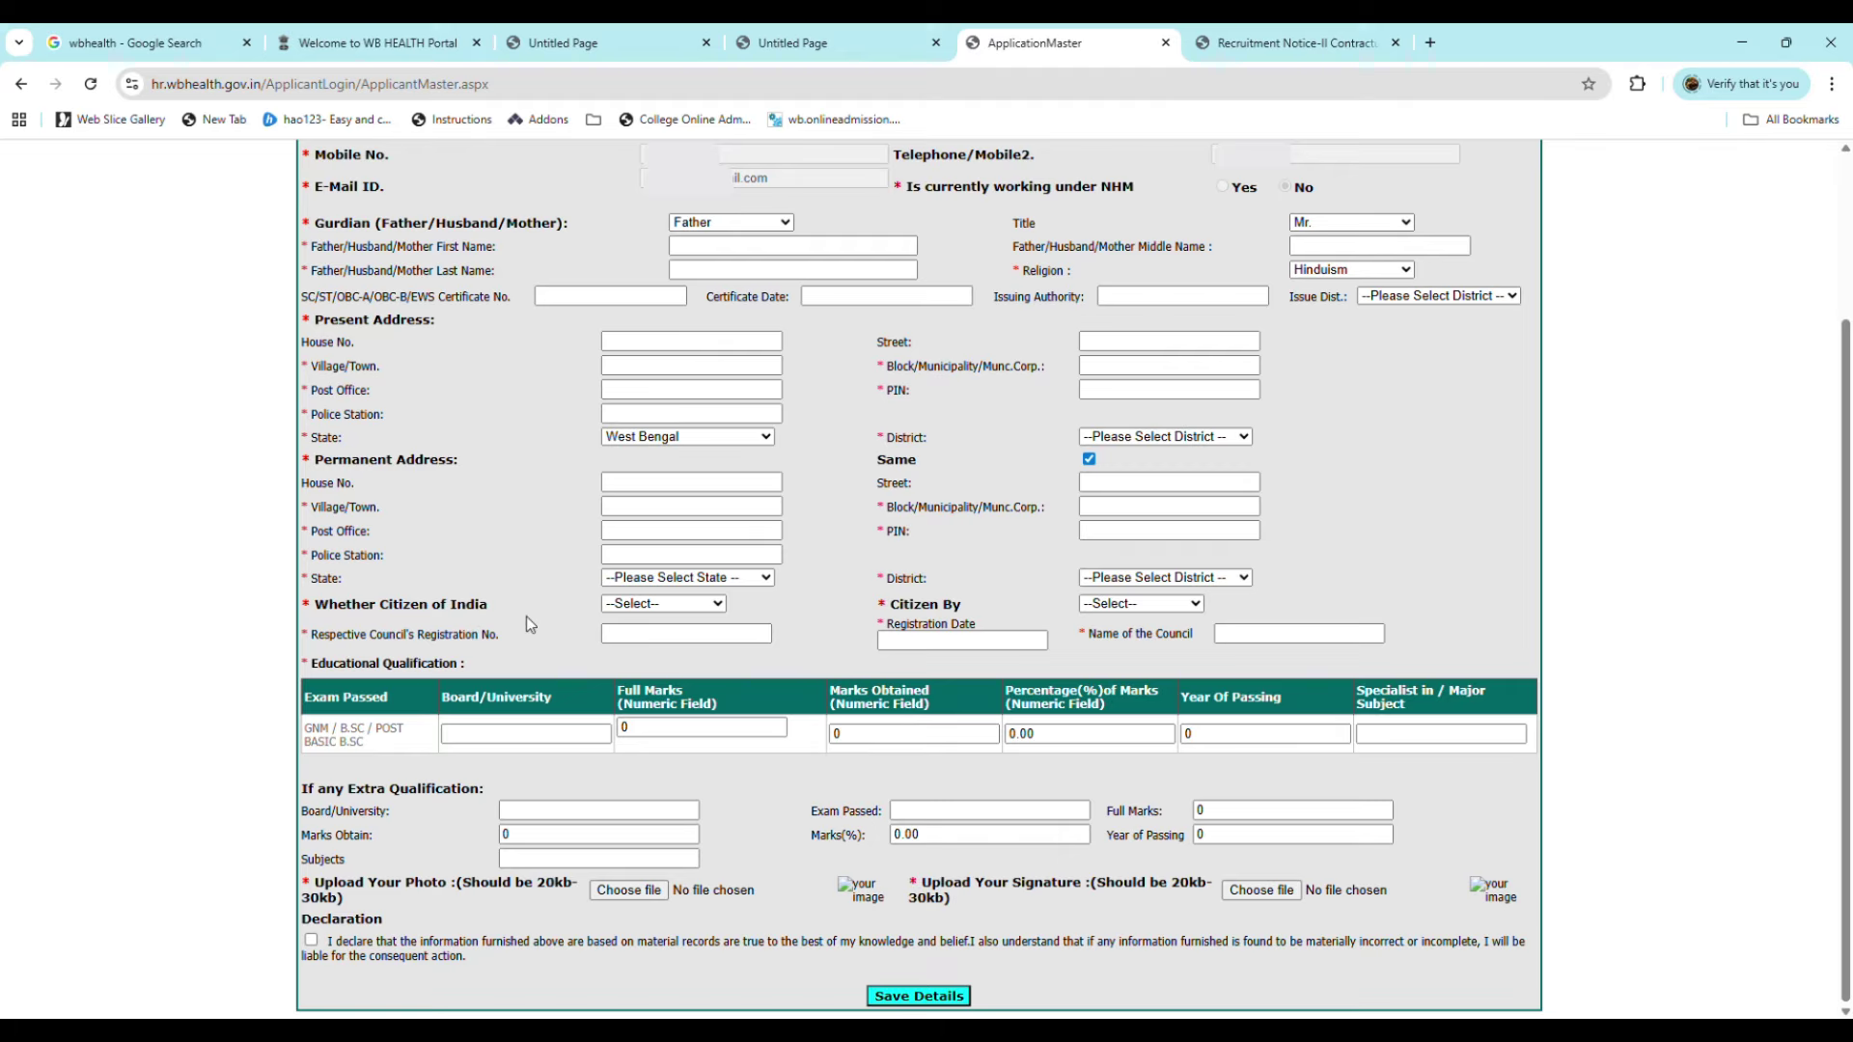
click(666, 604)
click(635, 640)
click(1121, 606)
click(1116, 650)
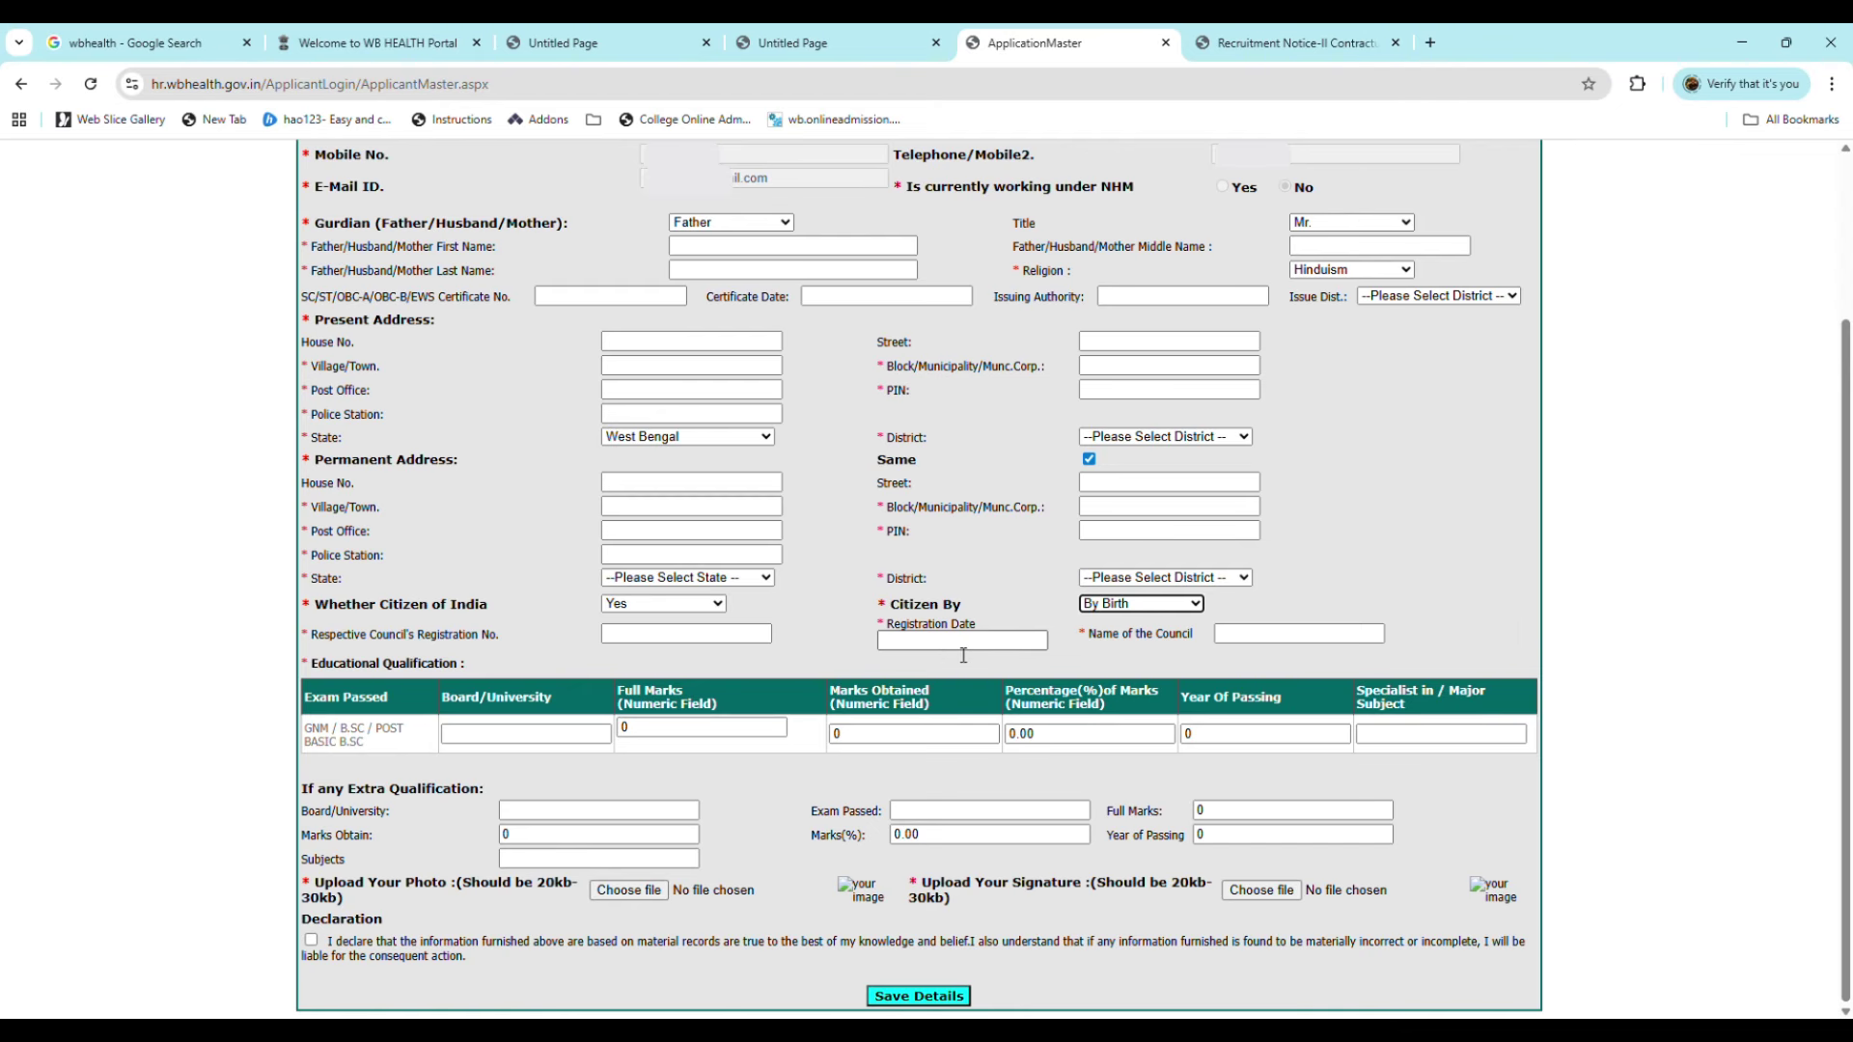
Step: Paste West Bengal Nursing Council into the Name of the Council field
click(1241, 634)
key(ctrl+v)
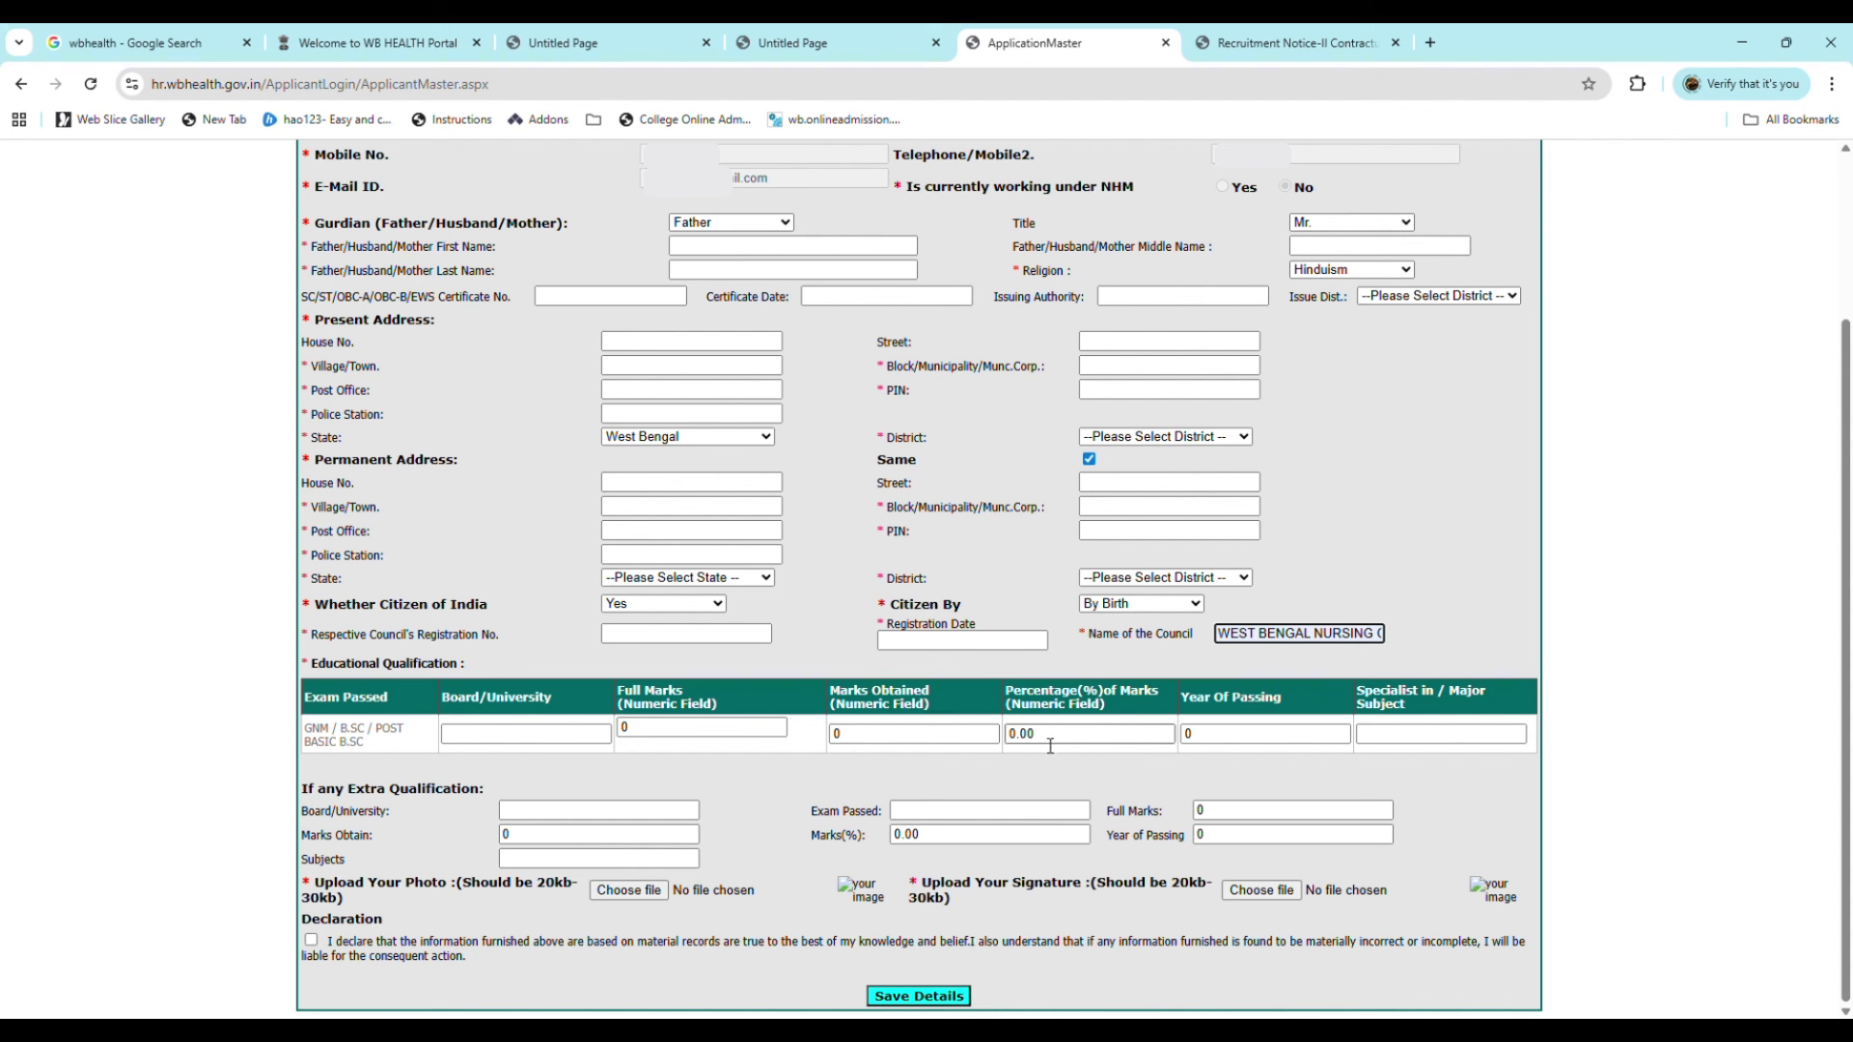
Step: Enter full marks 1600, marks obtained 1178 and year of passing 2023
click(772, 736)
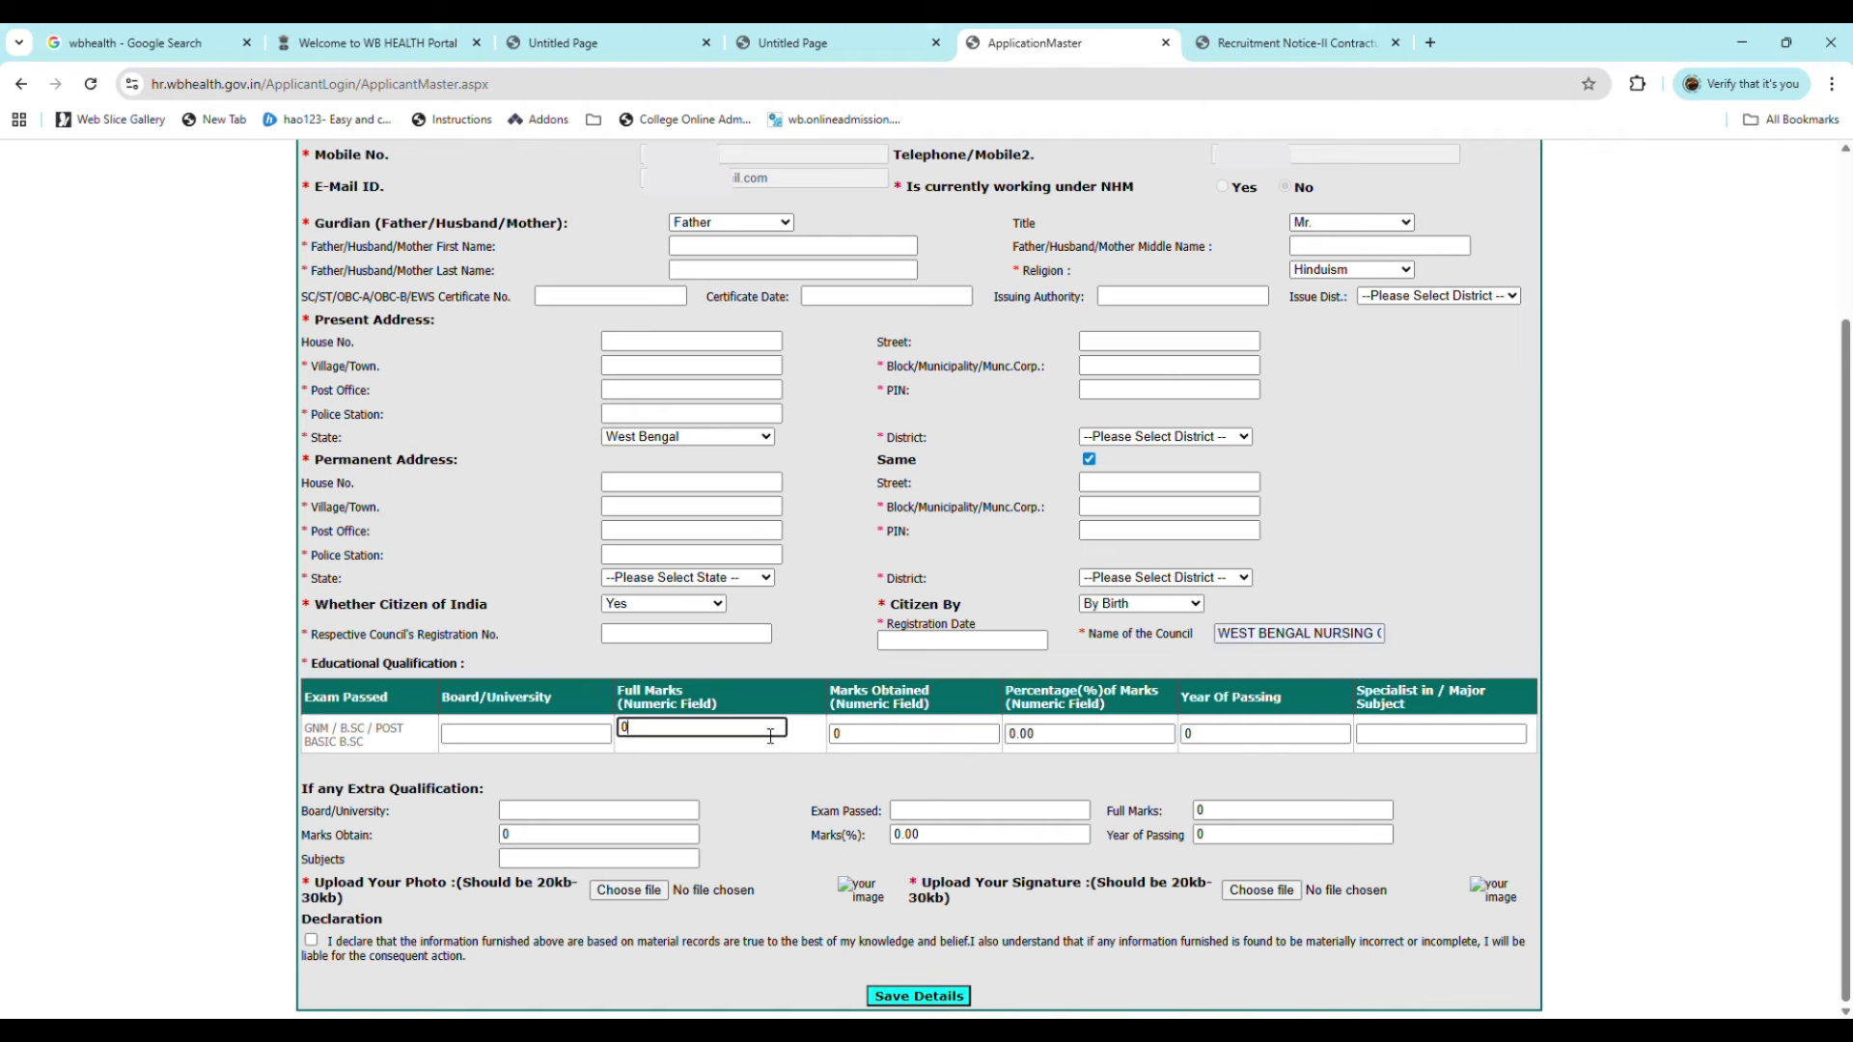
key(BackSpace)
text(1600)
key(Tab)
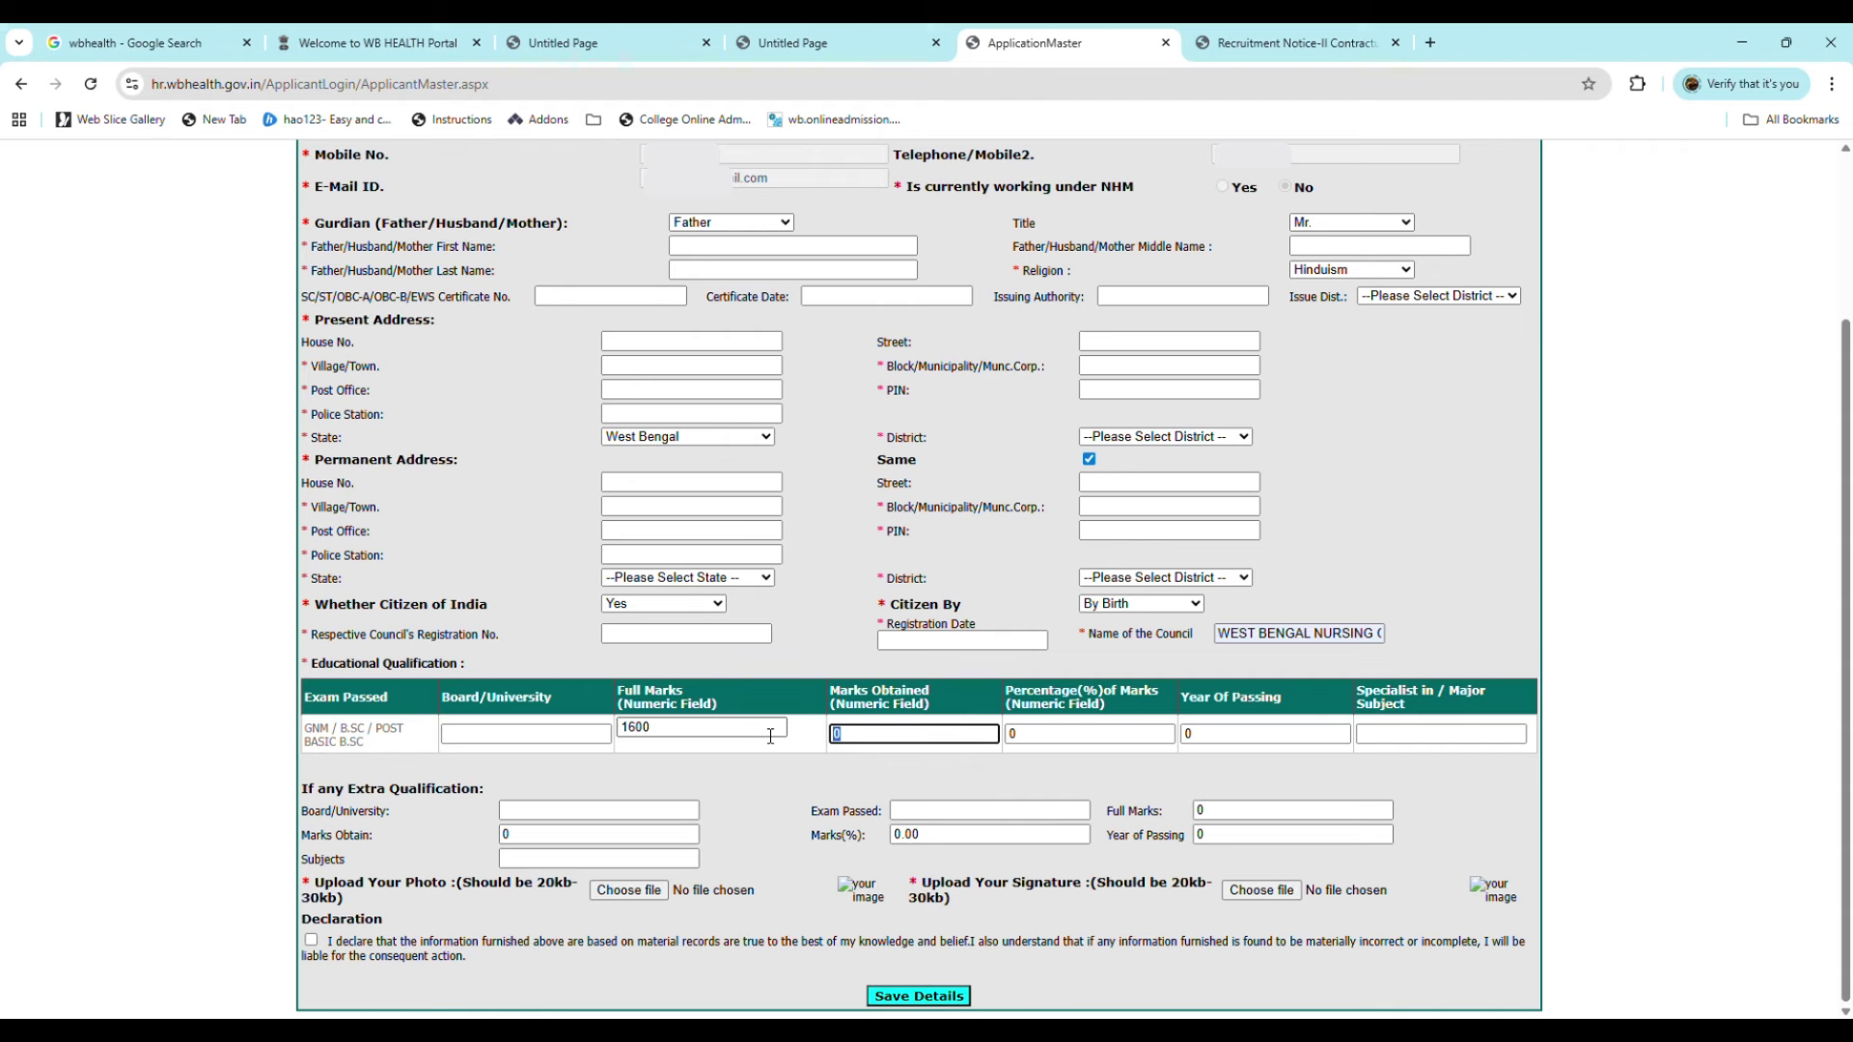
text(1178)
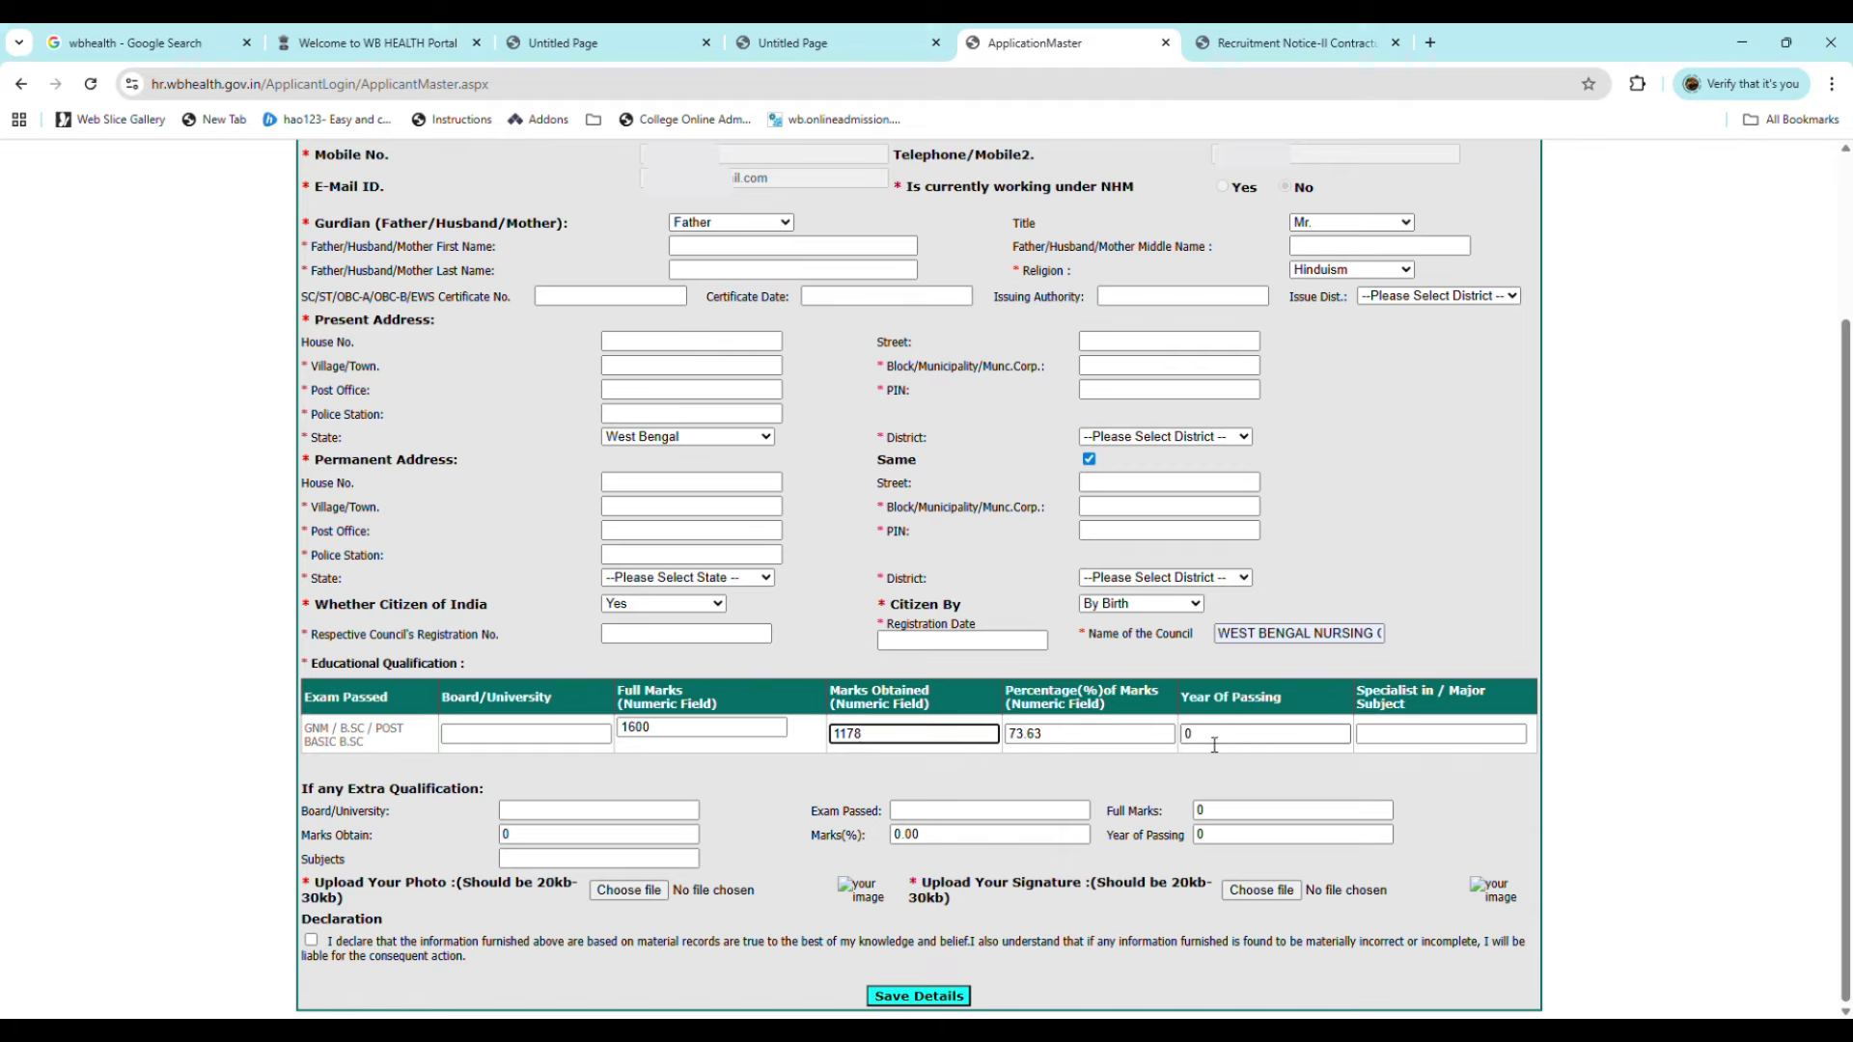
key(Tab)
text(2)
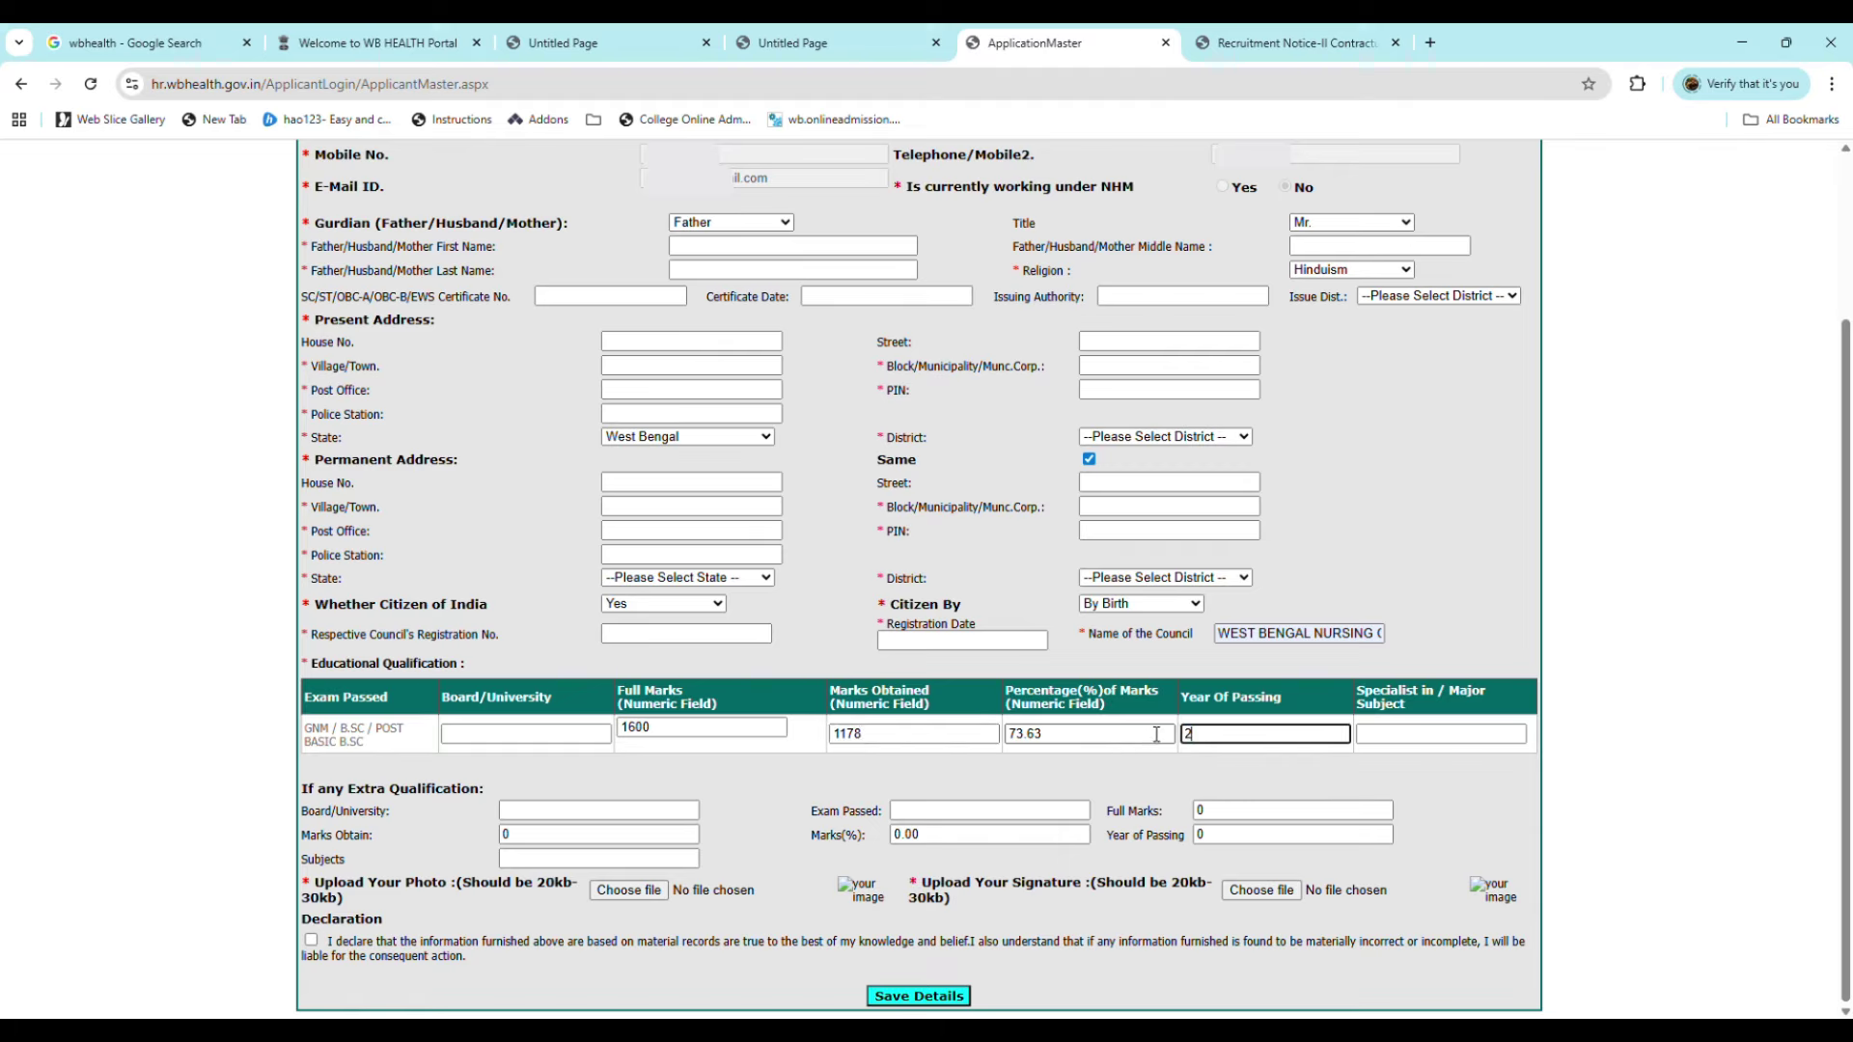
text(023)
Step: Enter ALL SUBJECTS as the major subject
click(1429, 740)
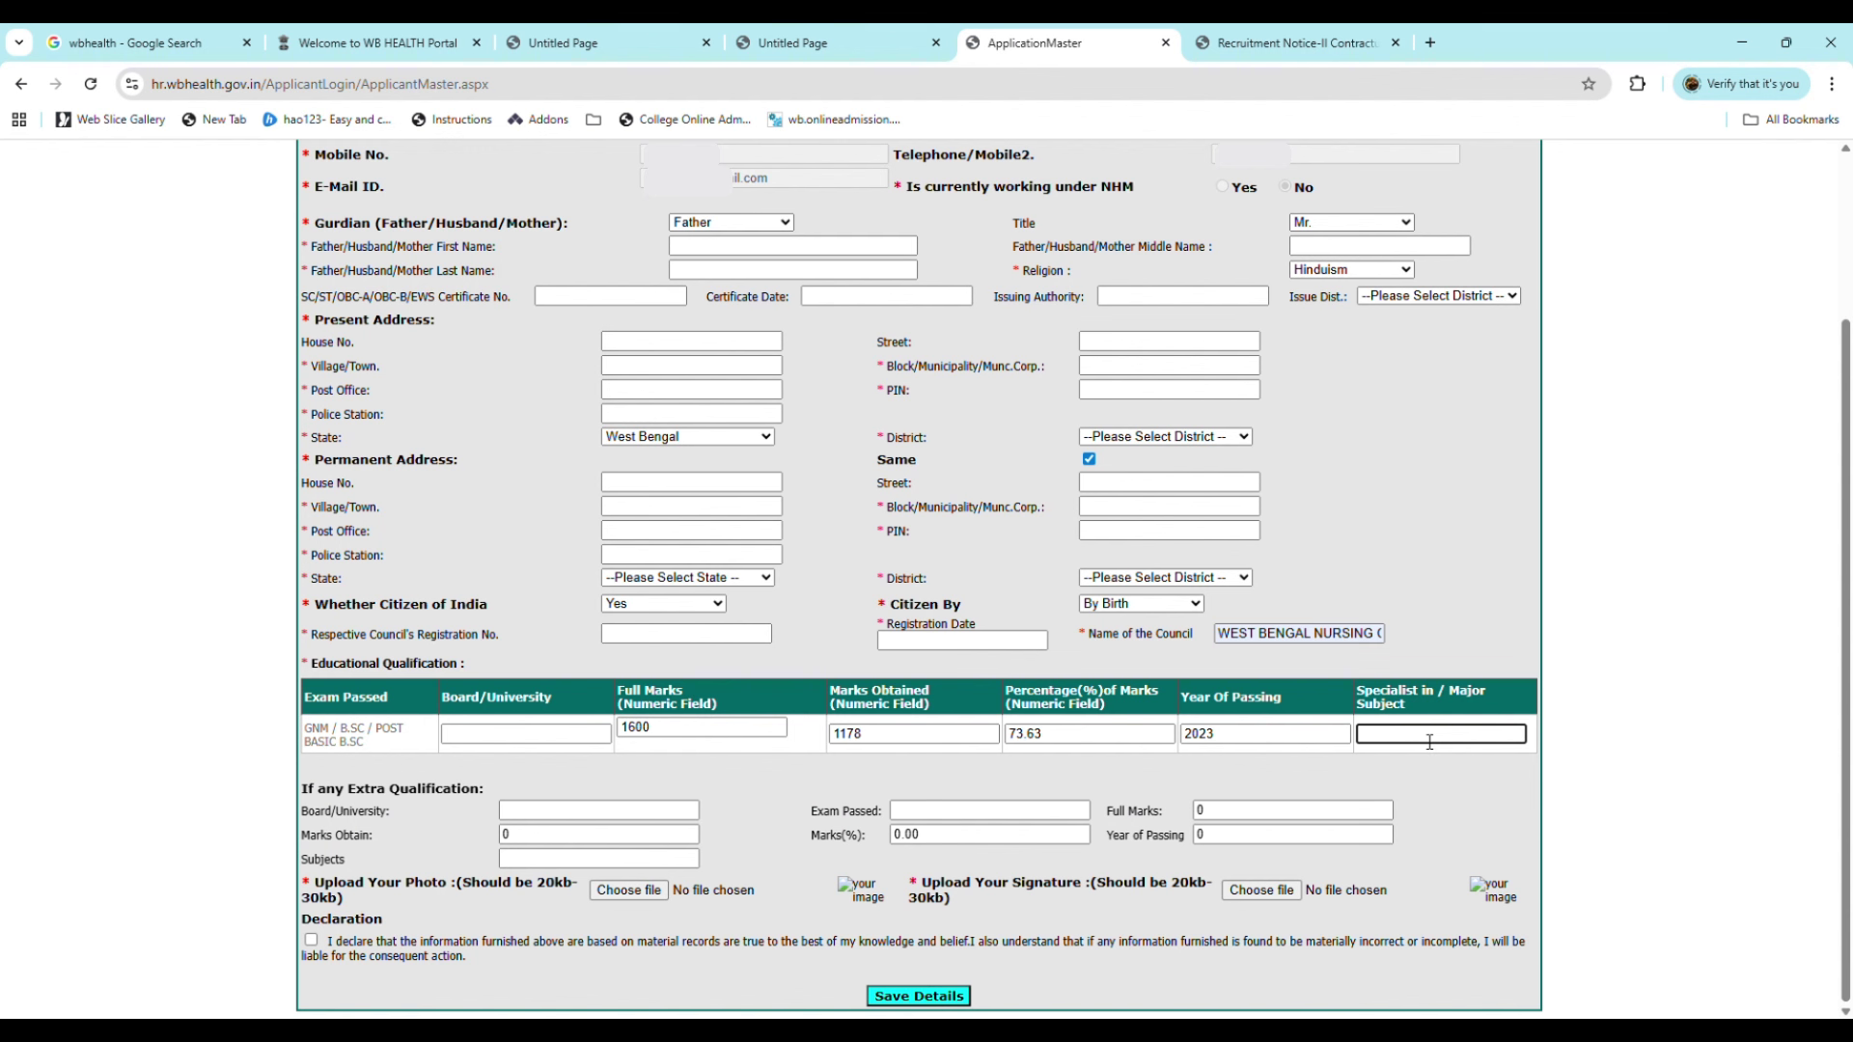
text(all)
key(BackSpace)
key(BackSpace)
key(BackSpace)
text(ALL SUBJECTS)
Step: Tick the declaration, save the details and dismiss the Application Saved Successfully alert
click(311, 942)
click(932, 993)
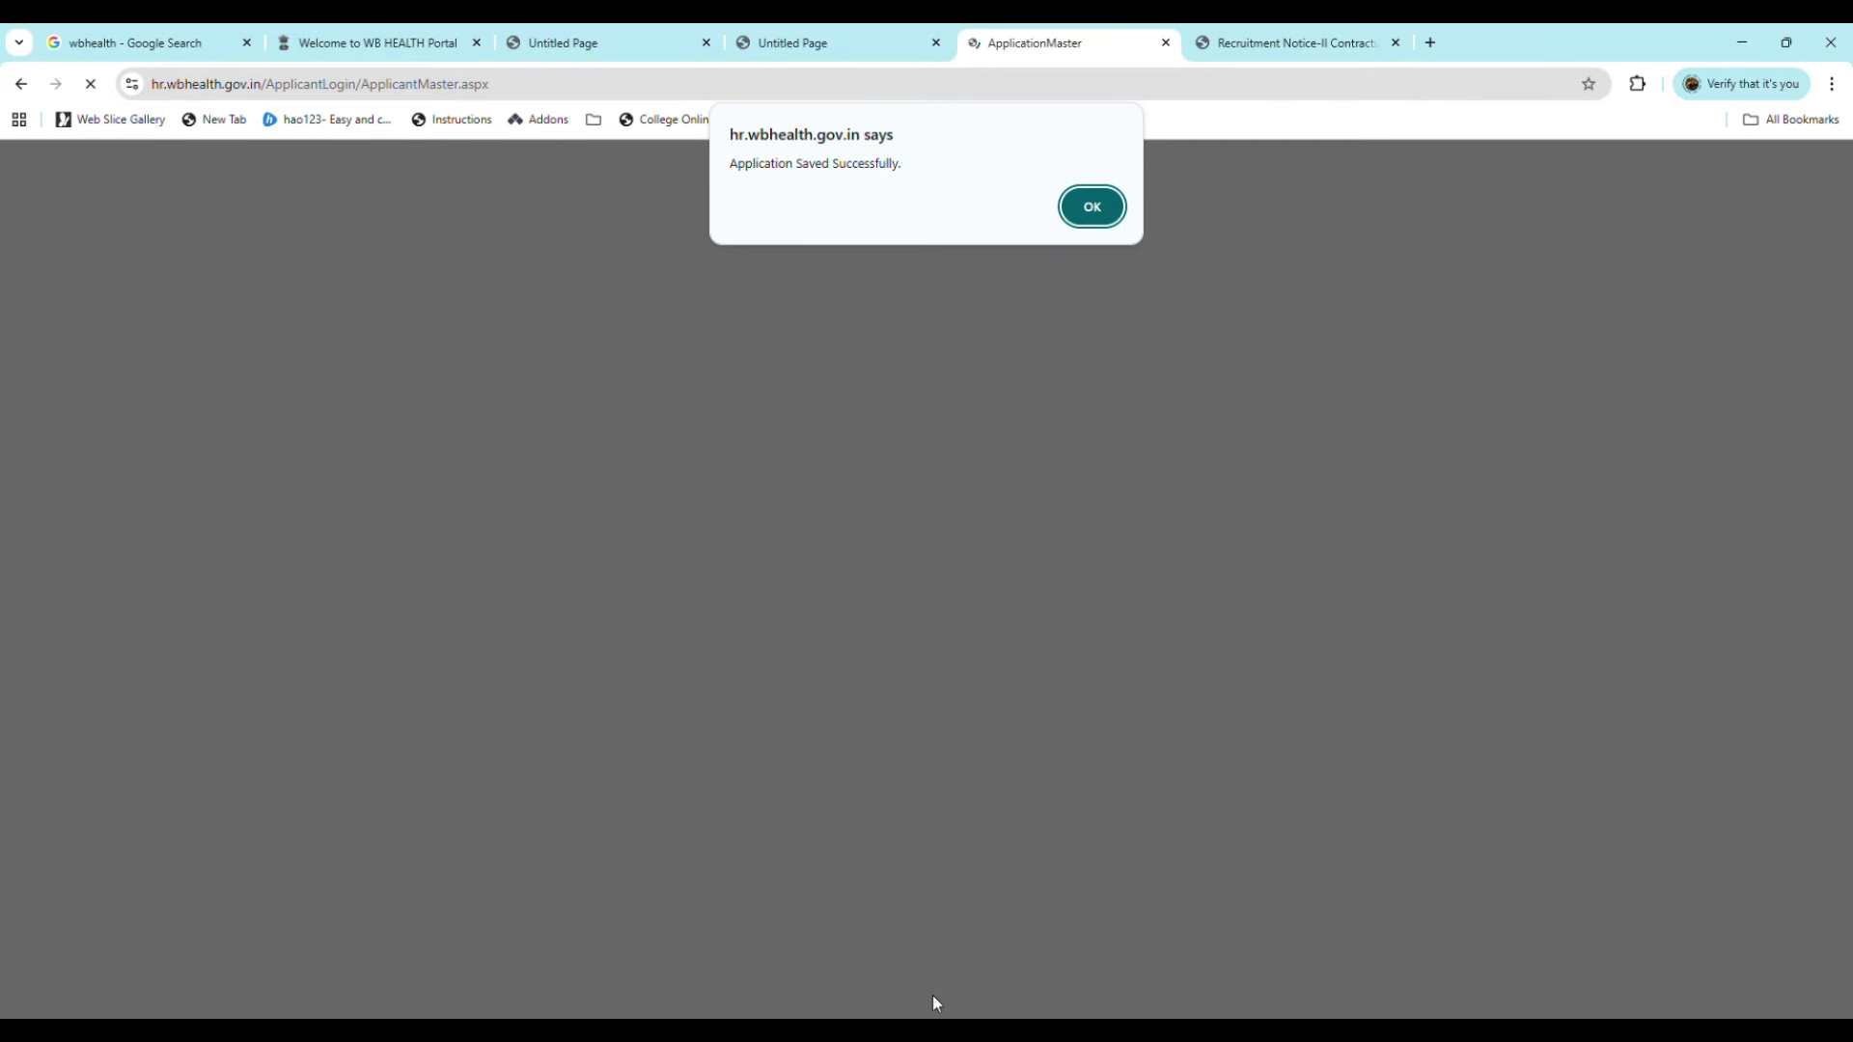
click(1096, 214)
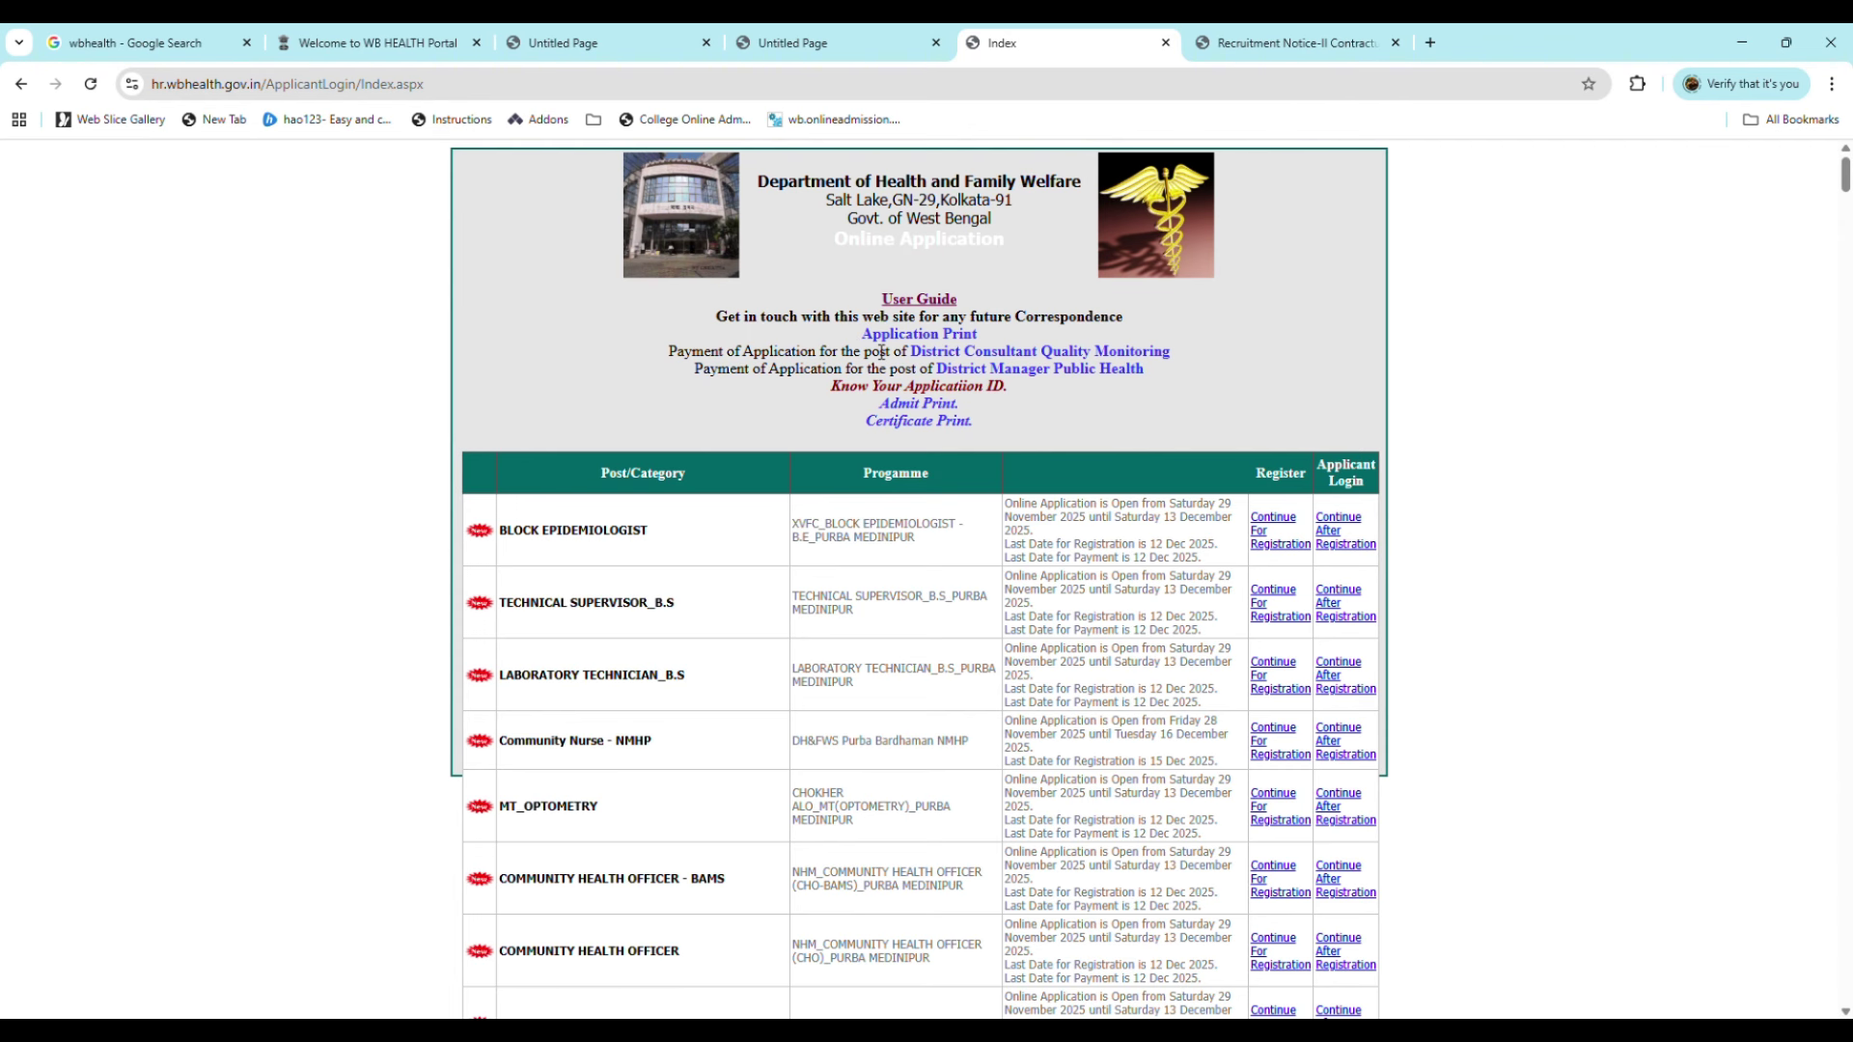
Step: Go to the Application Print page from the index
click(933, 335)
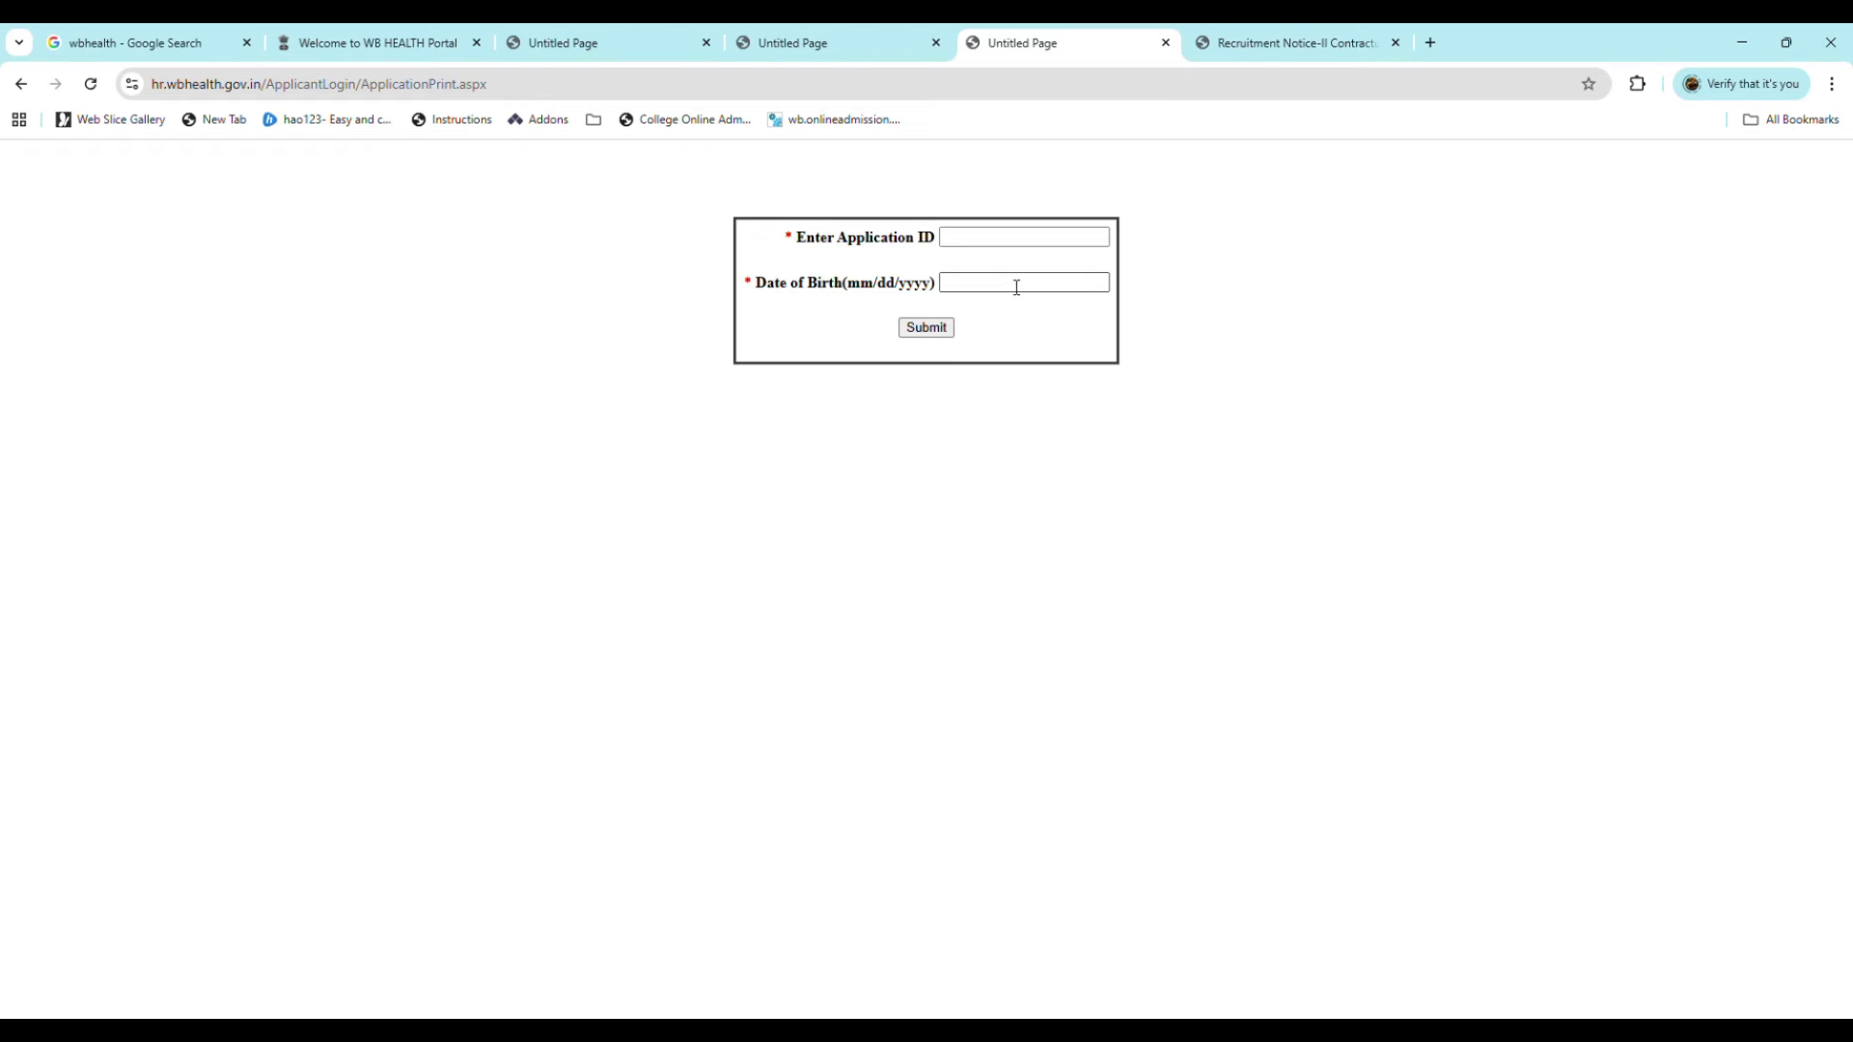